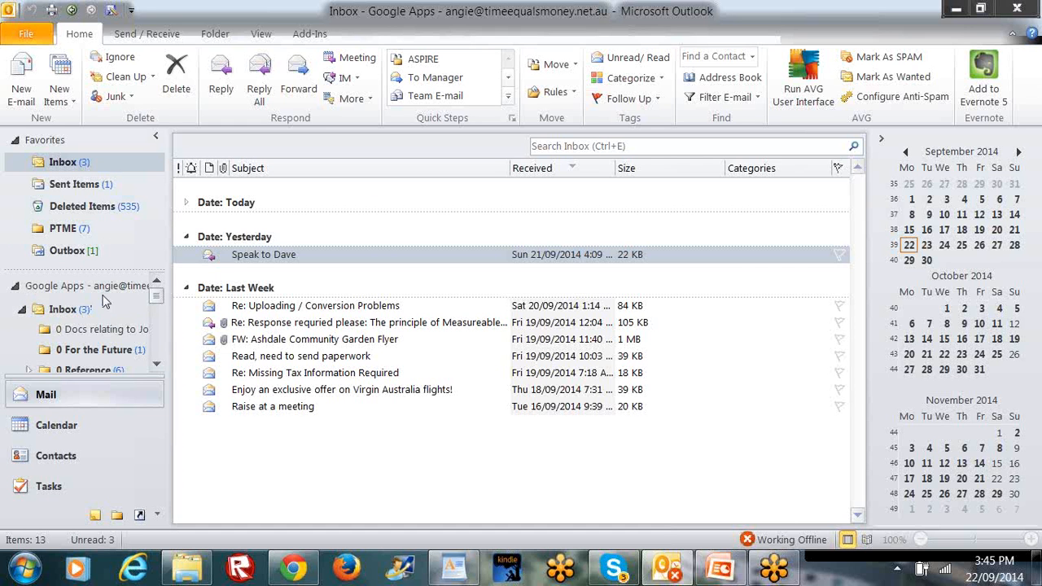
Collapse the Inbox subfolders in the Google Apps account and look through the remaining mail folders.
mouse_move(156, 296)
left_mouse_down()
mouse_move(157, 355)
mouse_move(157, 280)
left_mouse_up()
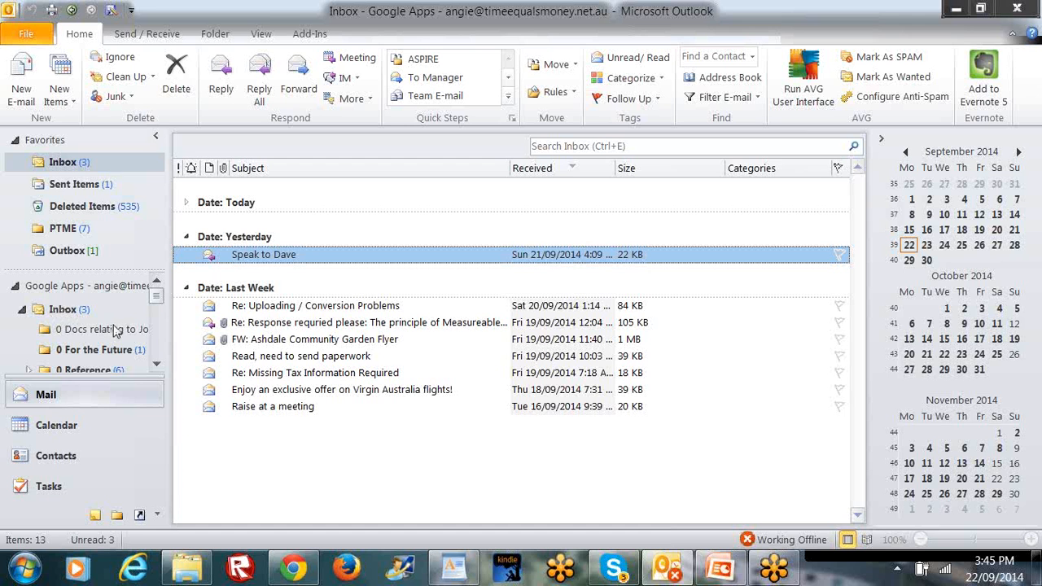
left_click(24, 315)
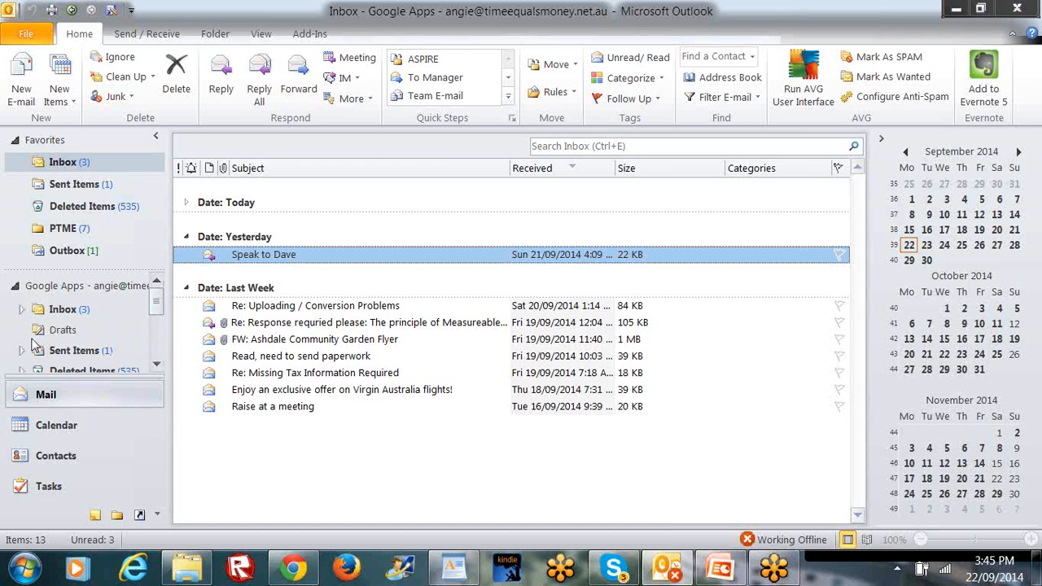
left_click(156, 365)
left_click(155, 366)
left_click(156, 365)
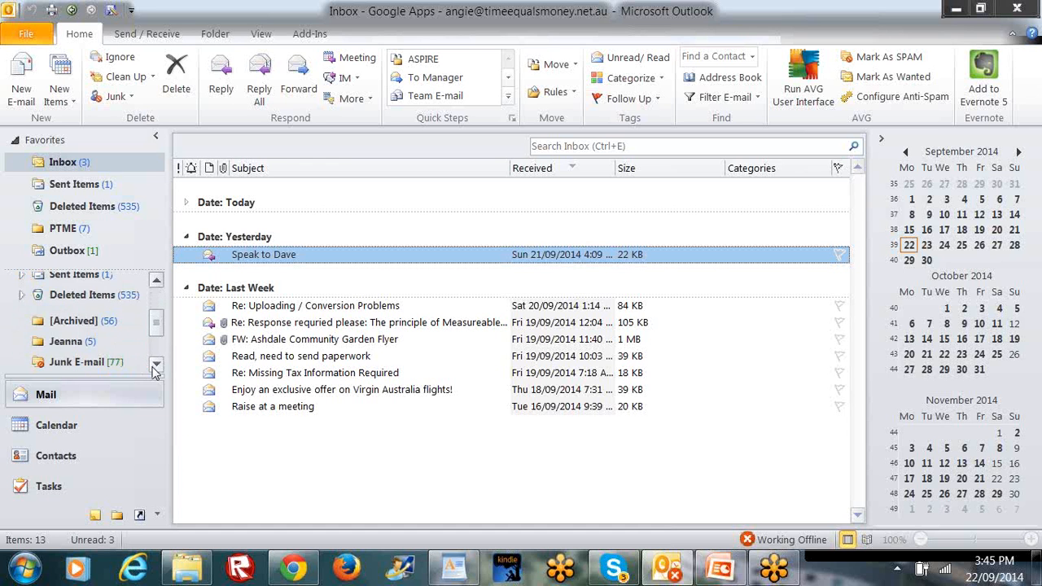
left_click_drag(155, 328, 154, 291)
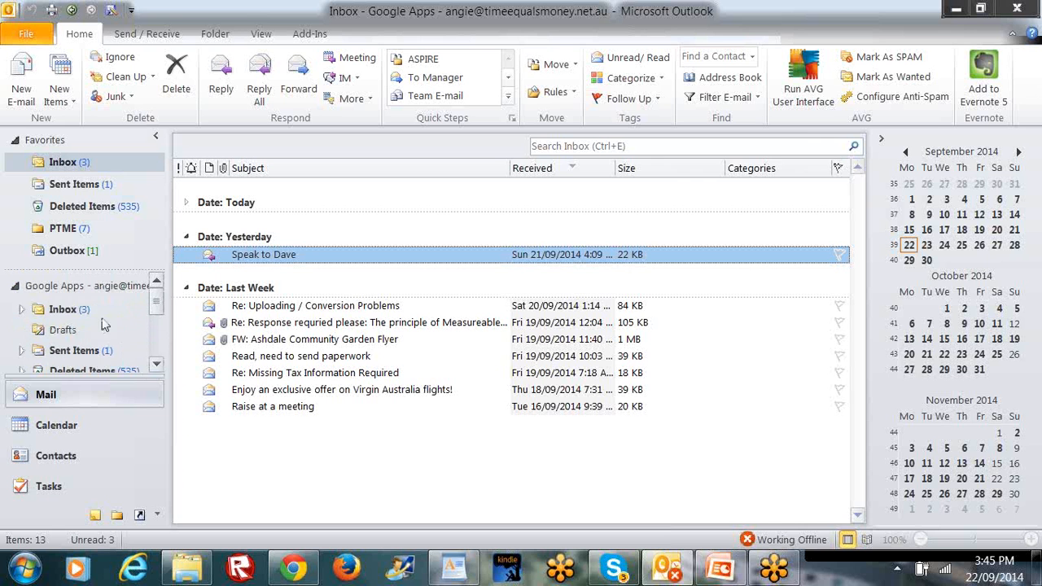
Create a new mail folder named "0 Filing" inside the Google Apps account's Inbox.
left_click(64, 312)
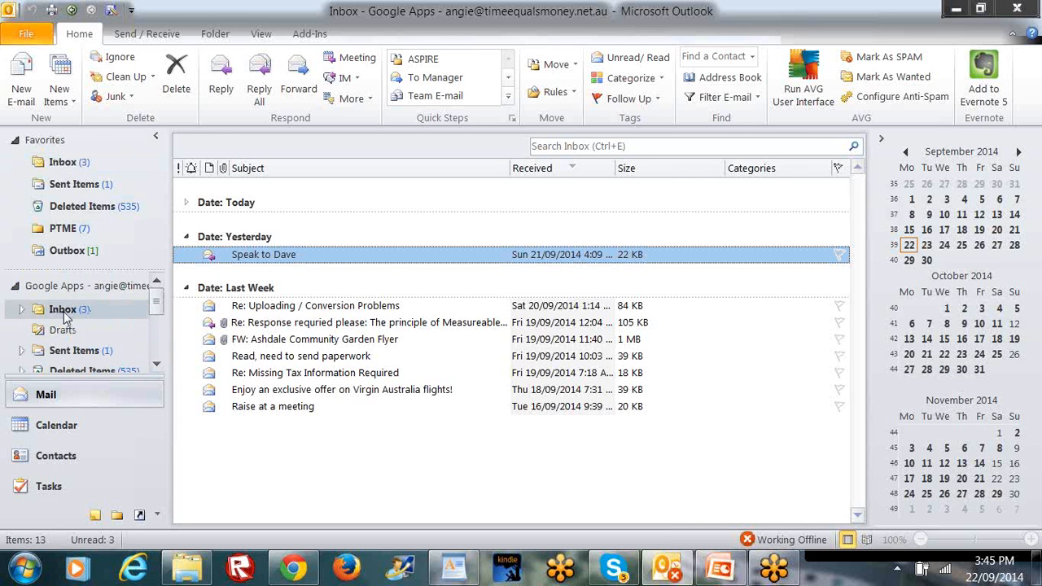
right_click(67, 317)
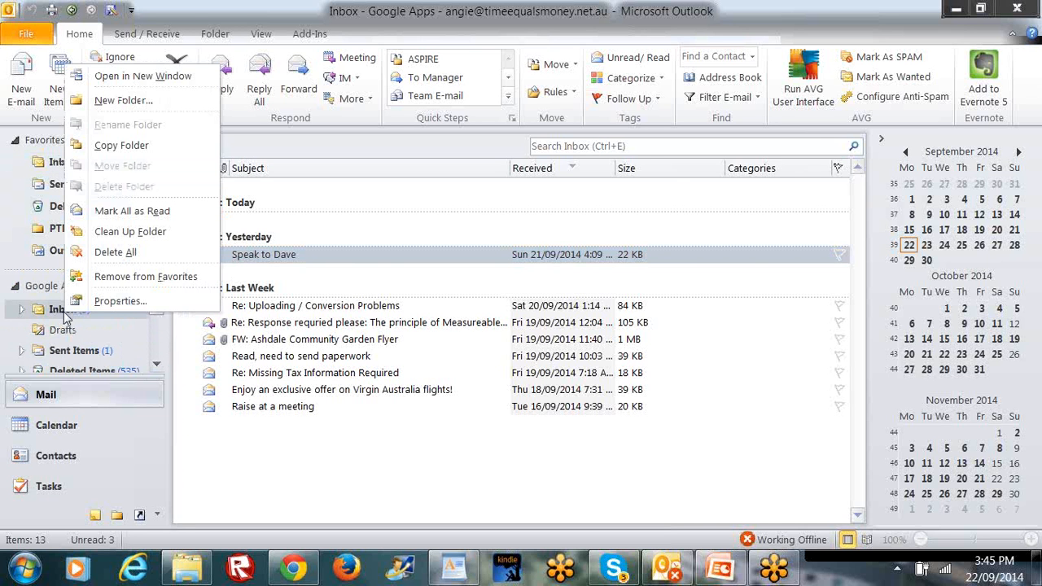
left_click(52, 315)
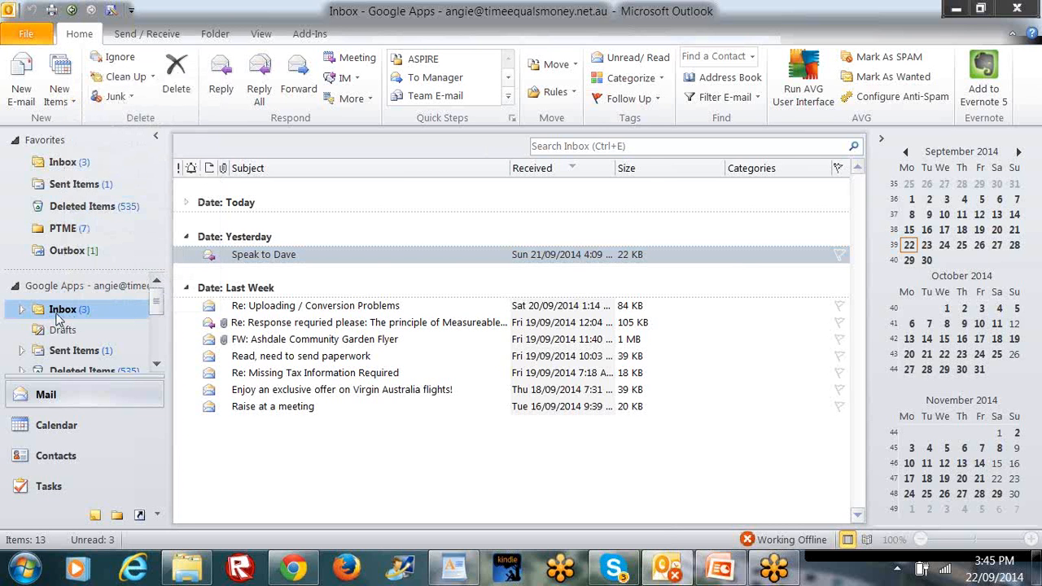
right_click(57, 317)
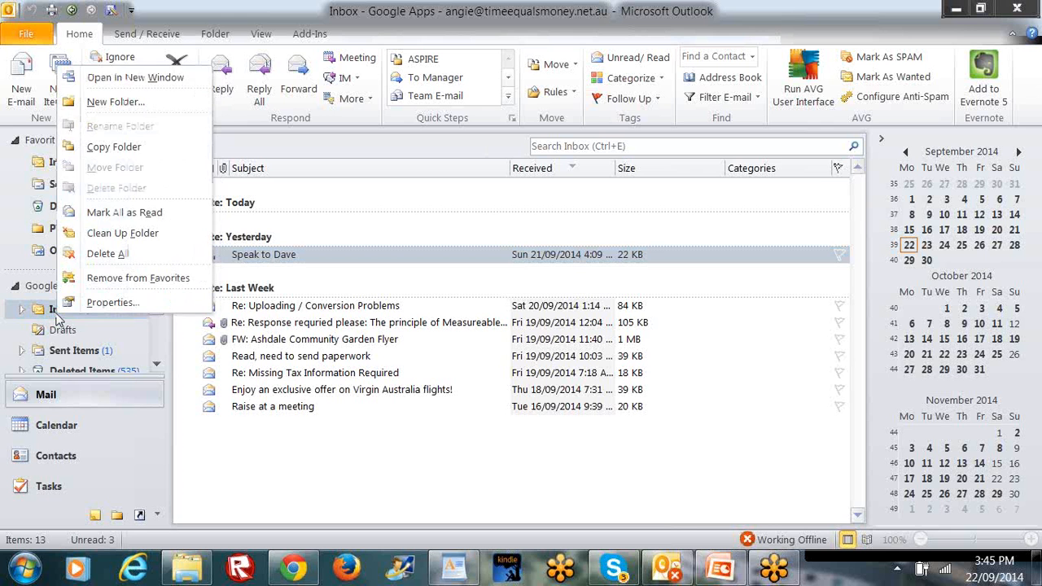
left_click(124, 103)
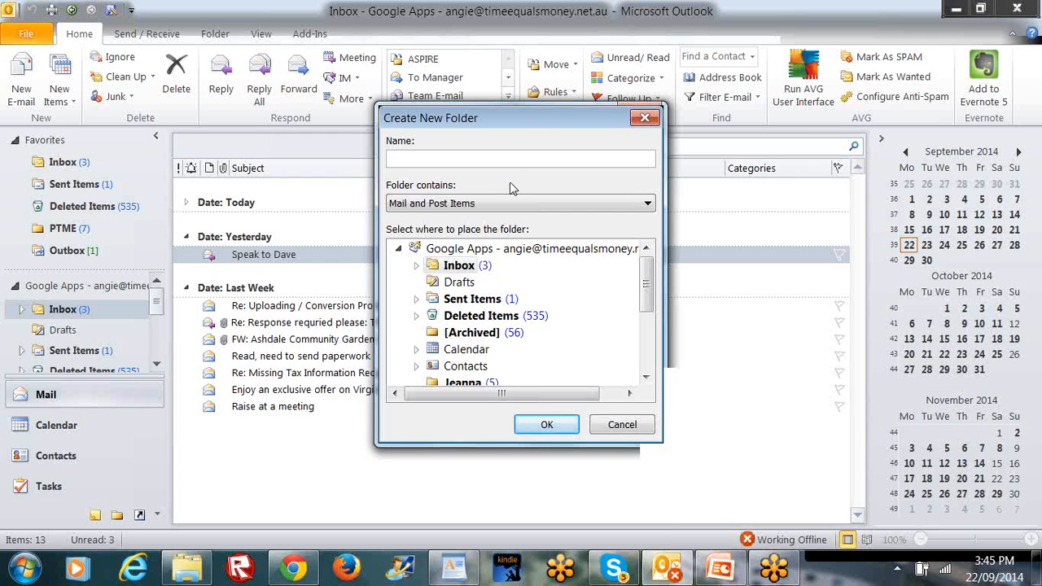
type("C")
left_click(545, 425)
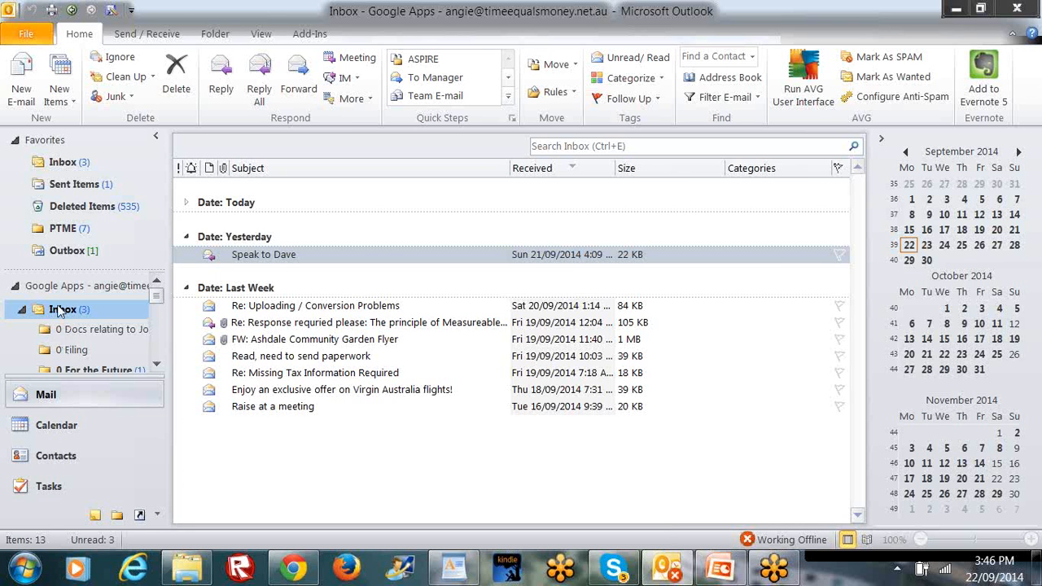
Look at the new 0 Filing folder and its place among the Inbox subfolders.
mouse_move(198, 258)
left_mouse_down()
mouse_move(90, 325)
mouse_move(79, 352)
mouse_move(187, 262)
left_mouse_up()
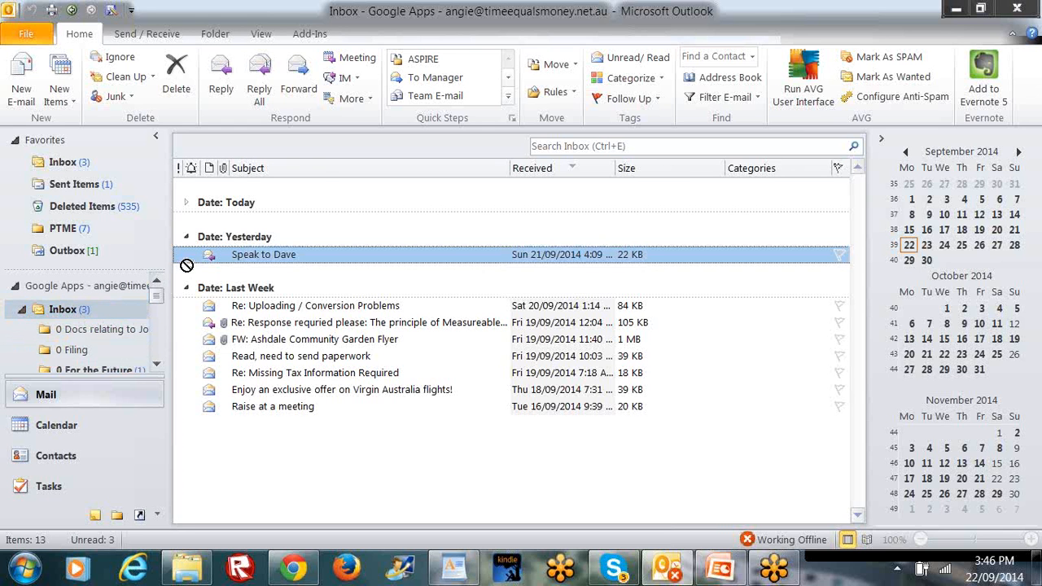
left_click(70, 352)
left_click(71, 311)
left_click(157, 366)
left_click(157, 366)
left_click(157, 280)
left_click(156, 280)
Show the 0 Filing folder in Favorites and open it from there.
right_click(73, 355)
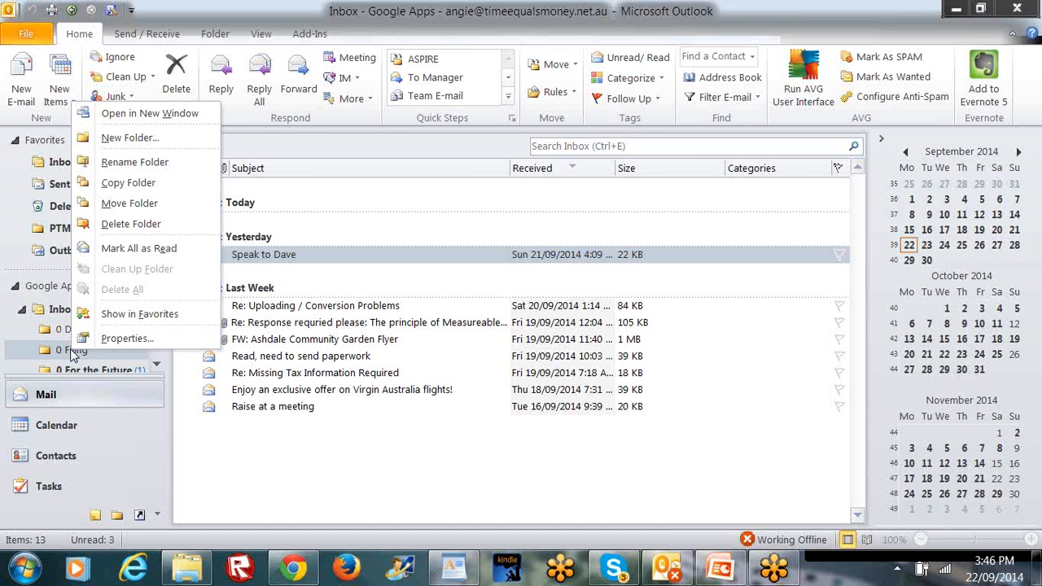
left_click(115, 318)
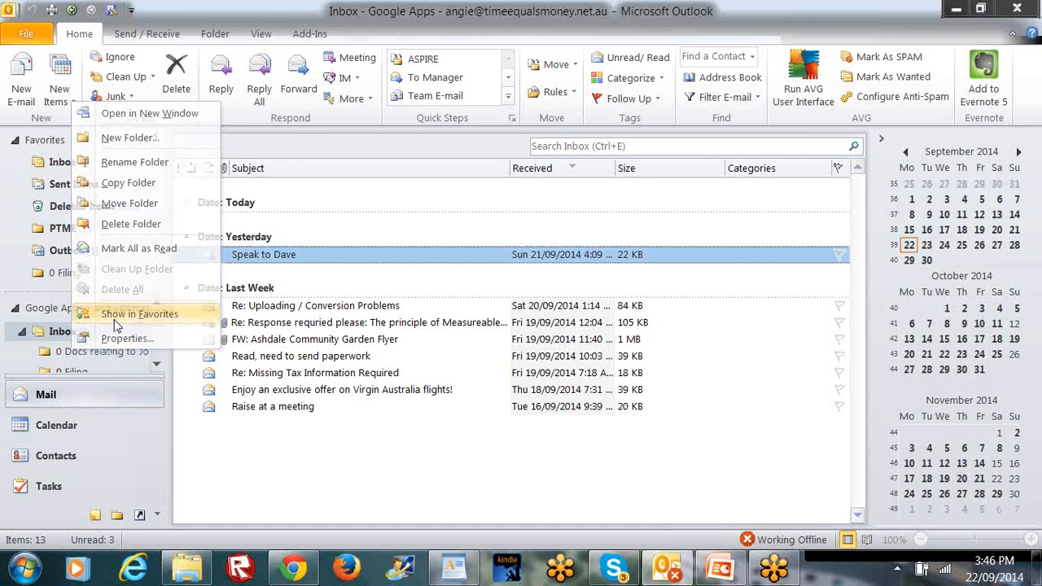
left_click(70, 275)
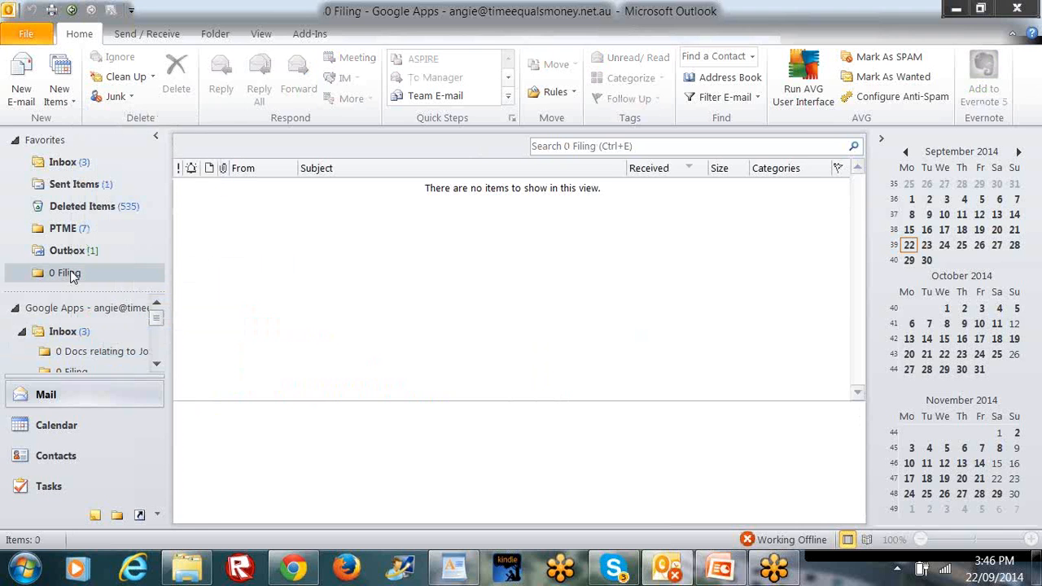
Remove the 0 Filing folder from Favorites and return to the Inbox.
right_click(70, 275)
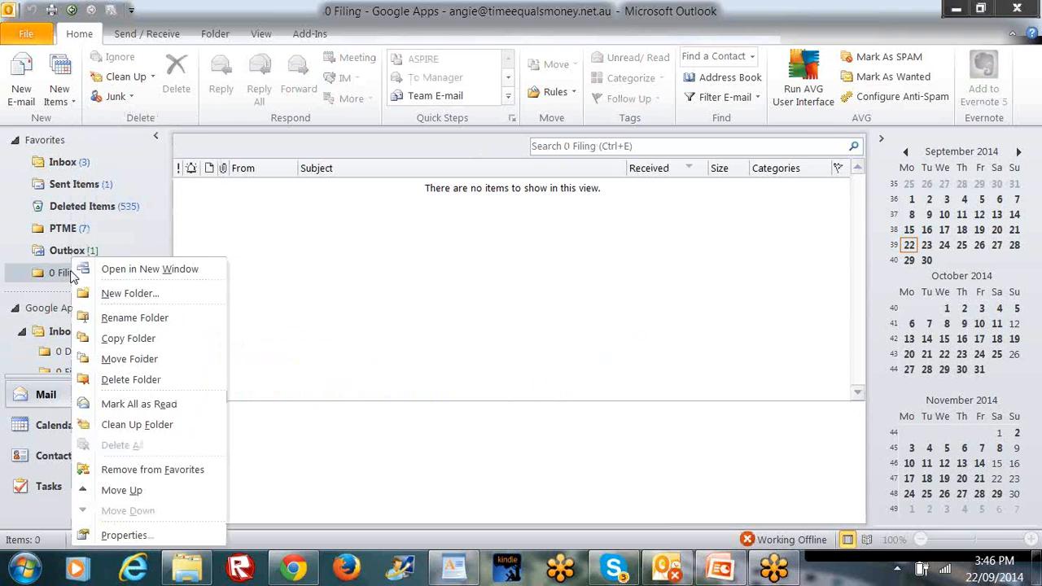
left_click(128, 470)
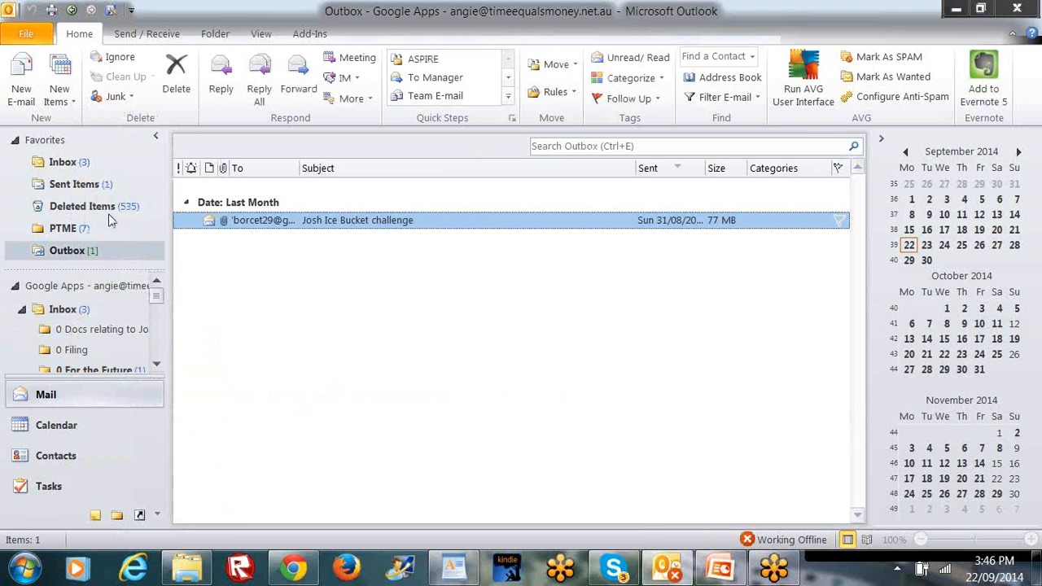
left_click(62, 162)
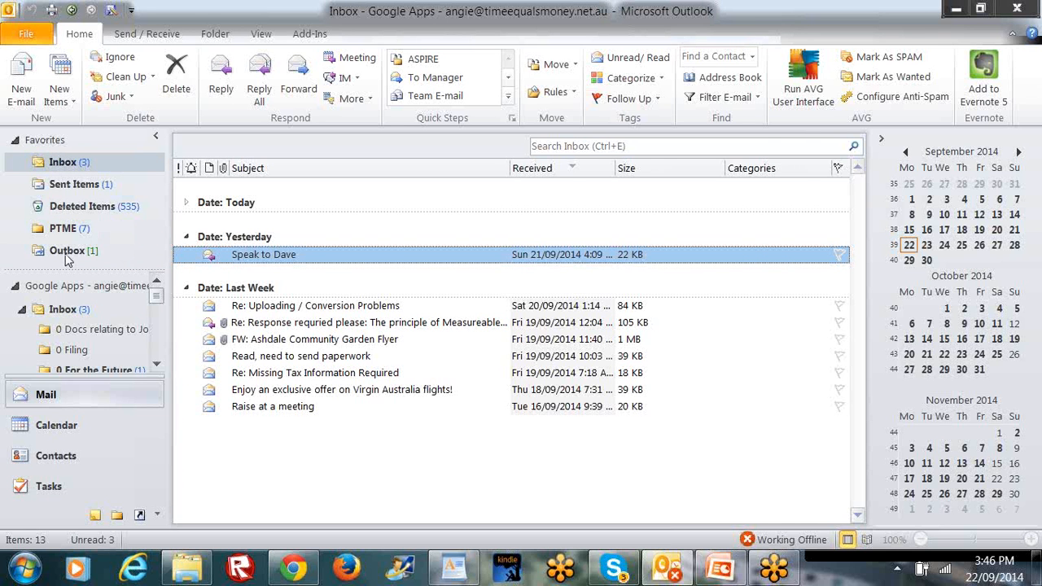
Change the subject of the "Re: Uploading / Conversion Problems" email to "PTME Vimeo Adviced" and save the message.
scroll(157, 300, "down", 5)
scroll(158, 300, "up", 5)
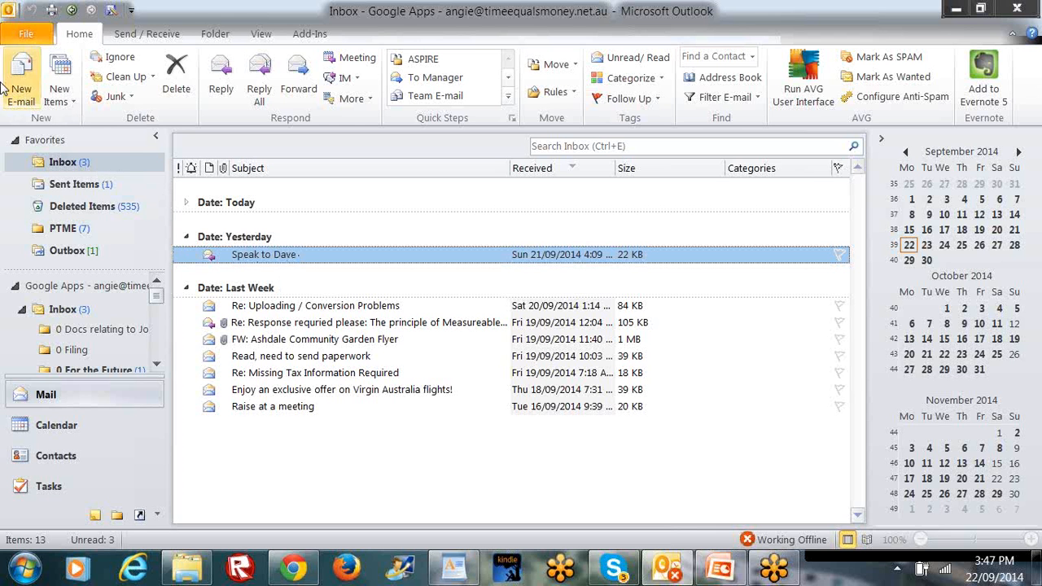
double_click(239, 312)
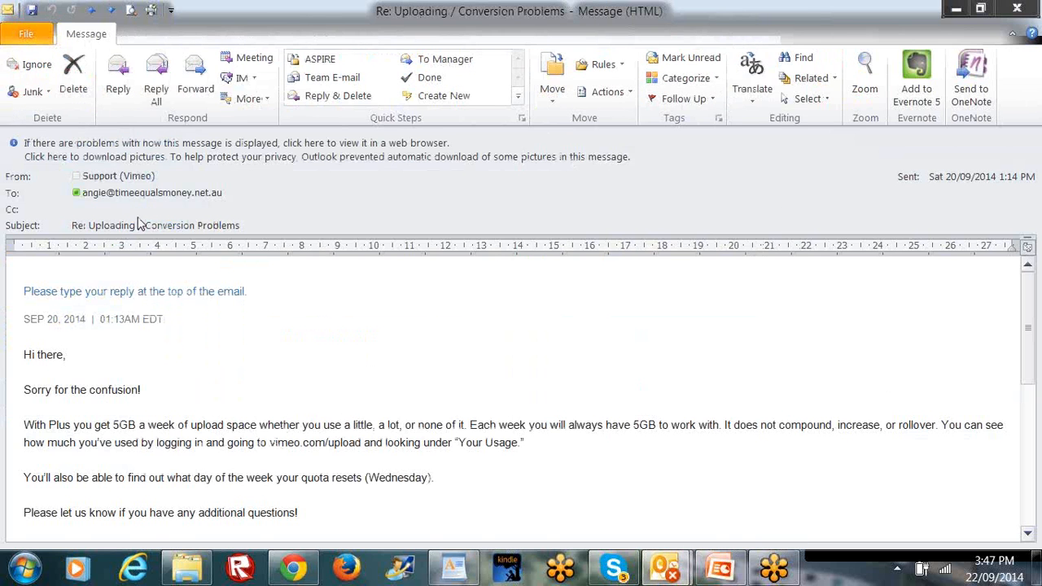
triple_click(134, 225)
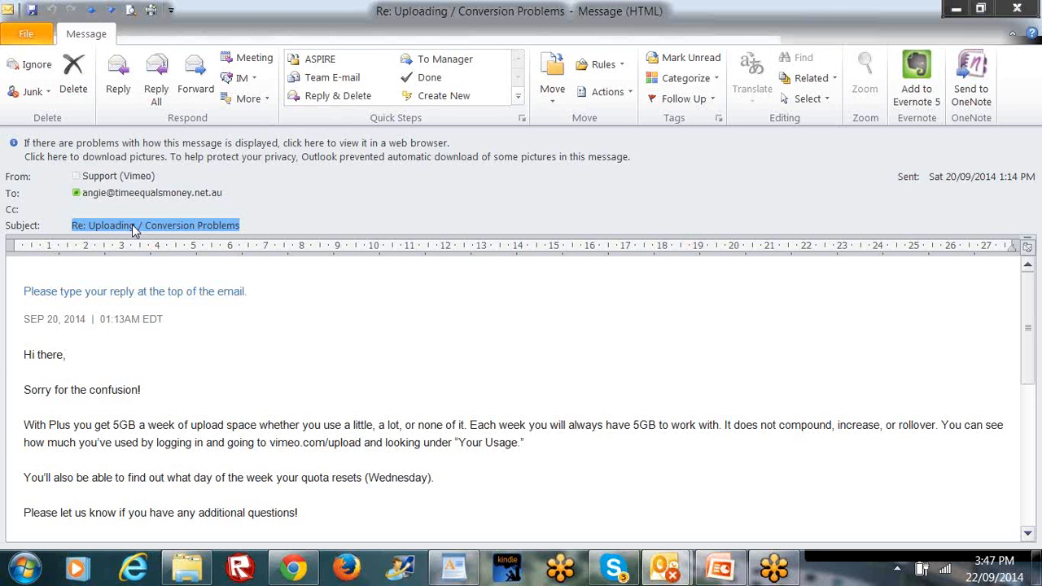
type("PTME Vimeo Adviced")
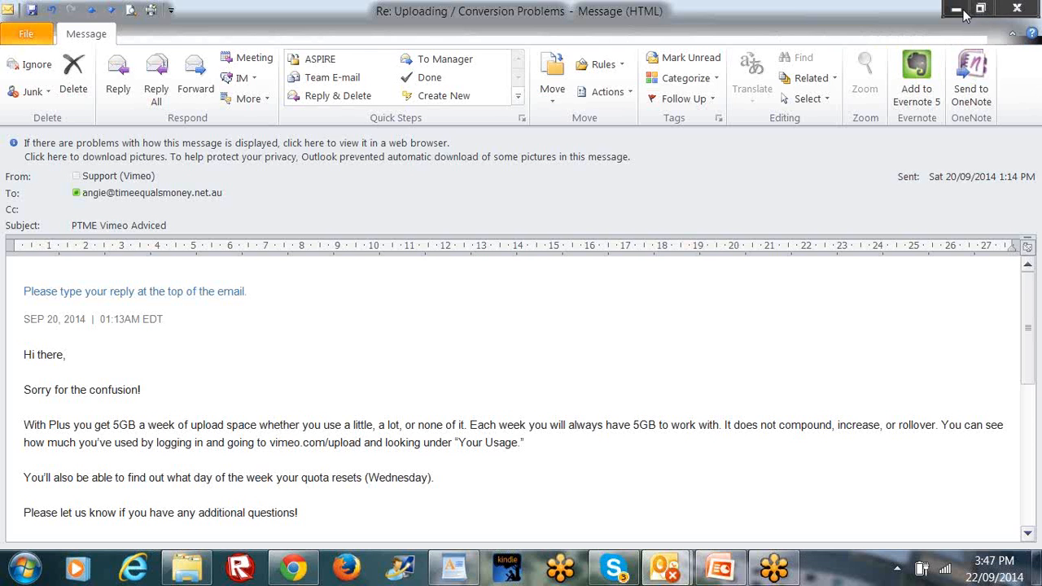
left_click(1016, 10)
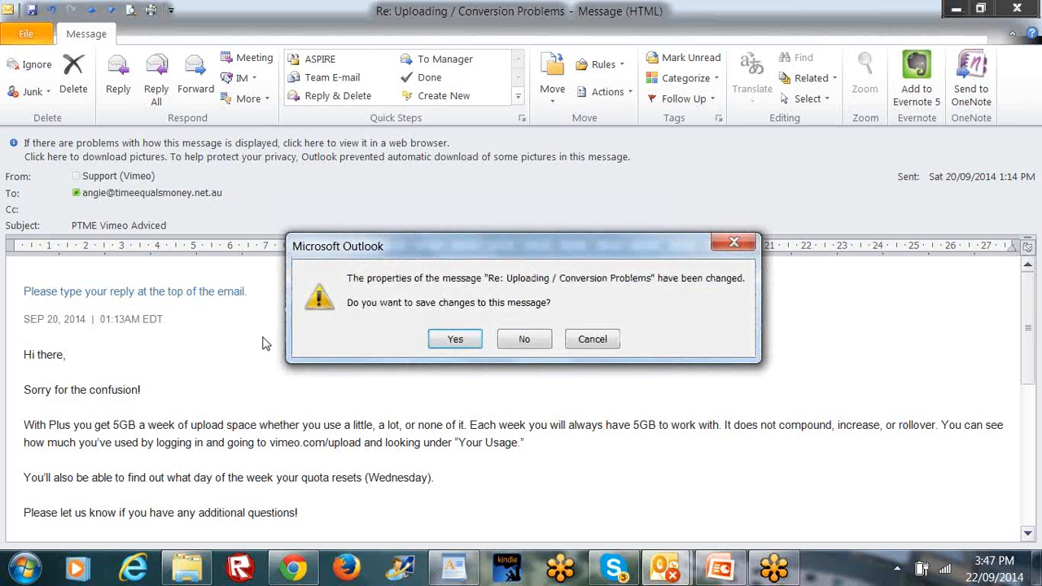
left_click(438, 346)
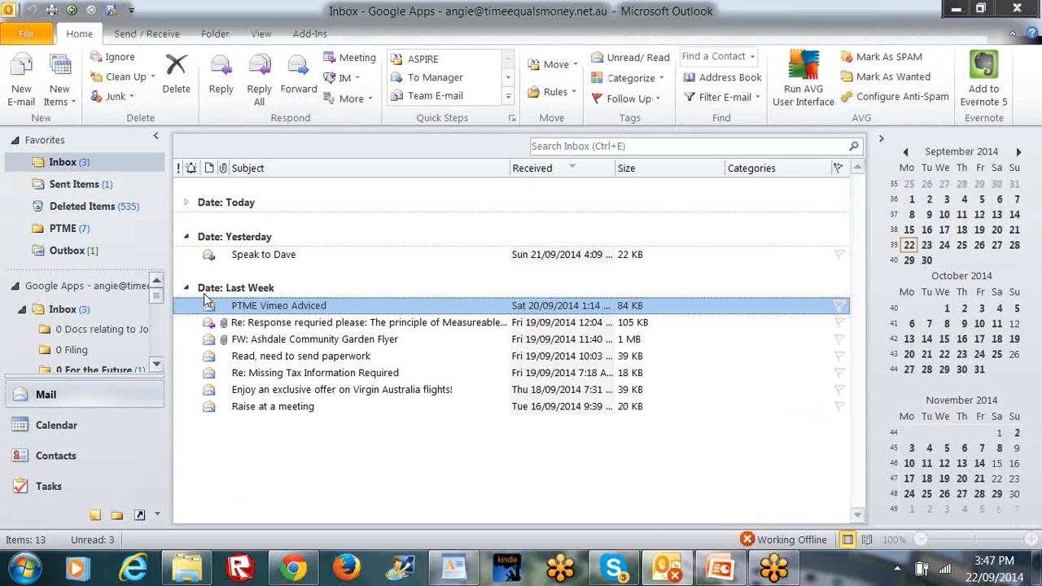
Reopen the "PTME Vimeo Adviced" email, change its subject to "Renamed to make it easy to find" and save the message.
double_click(277, 307)
triple_click(75, 226)
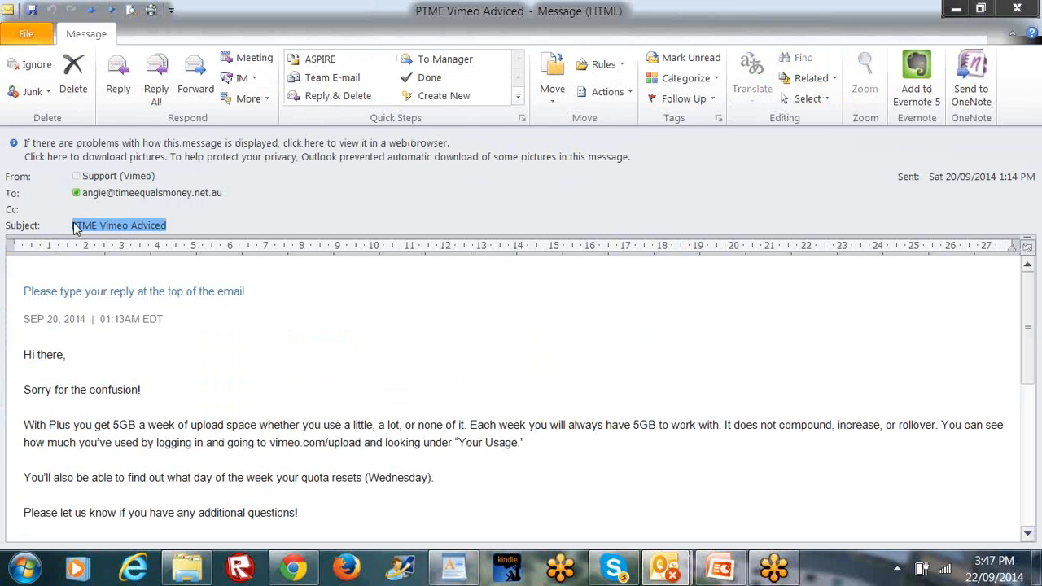
left_click(73, 226)
left_click_drag(74, 226, 232, 239)
type("Renamed to make it easy to find")
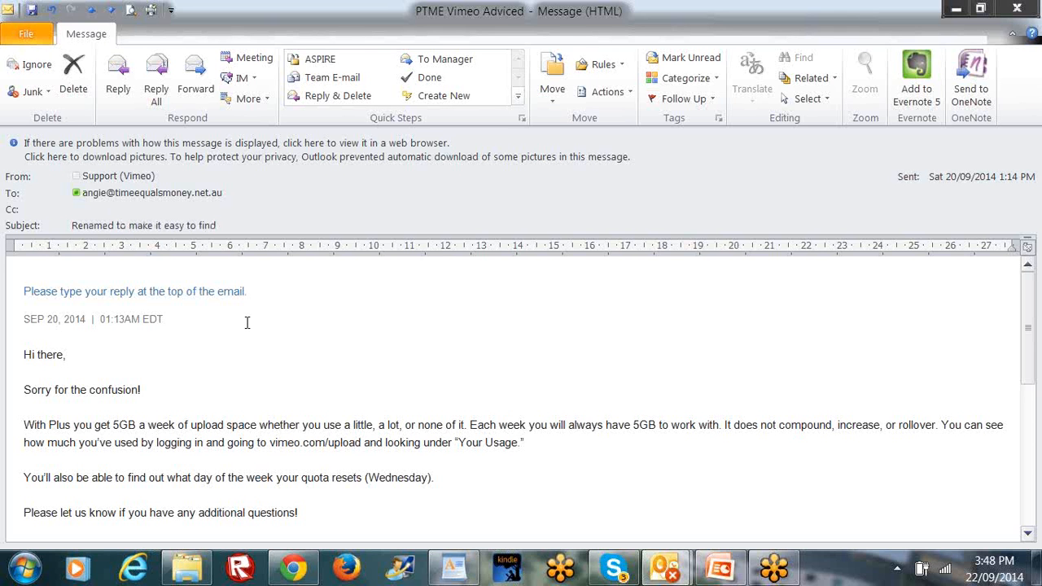
left_click(1018, 10)
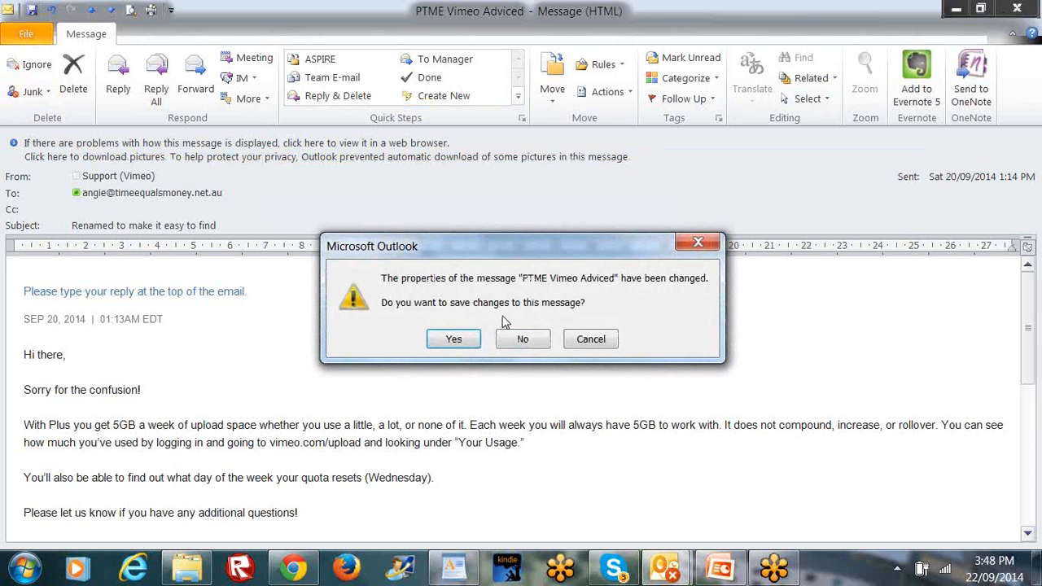
left_click(468, 342)
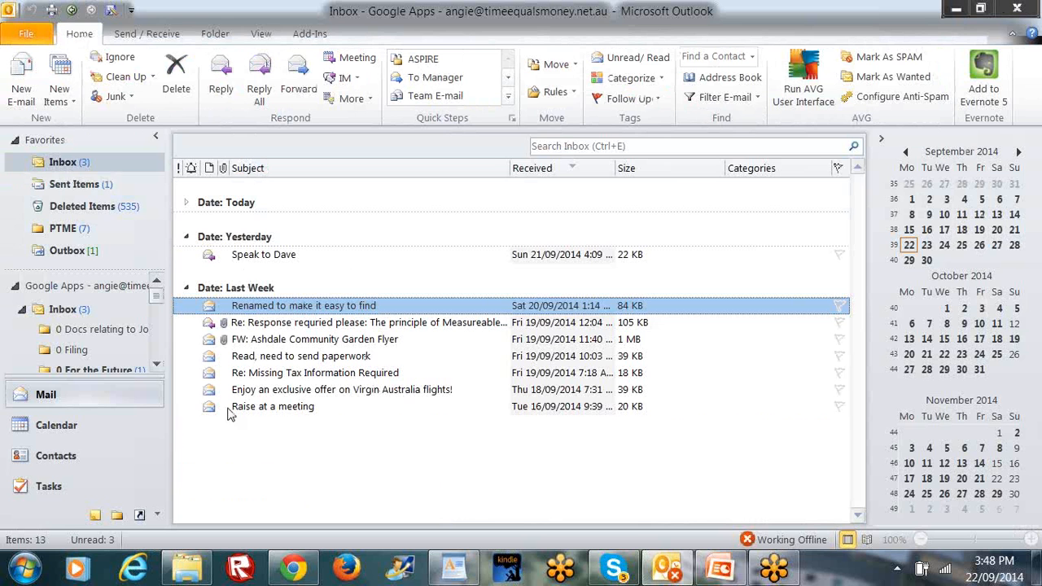
Rename the 0 Filing folder under the Inbox as "0 Filing Old Emails".
left_click(1038, 3)
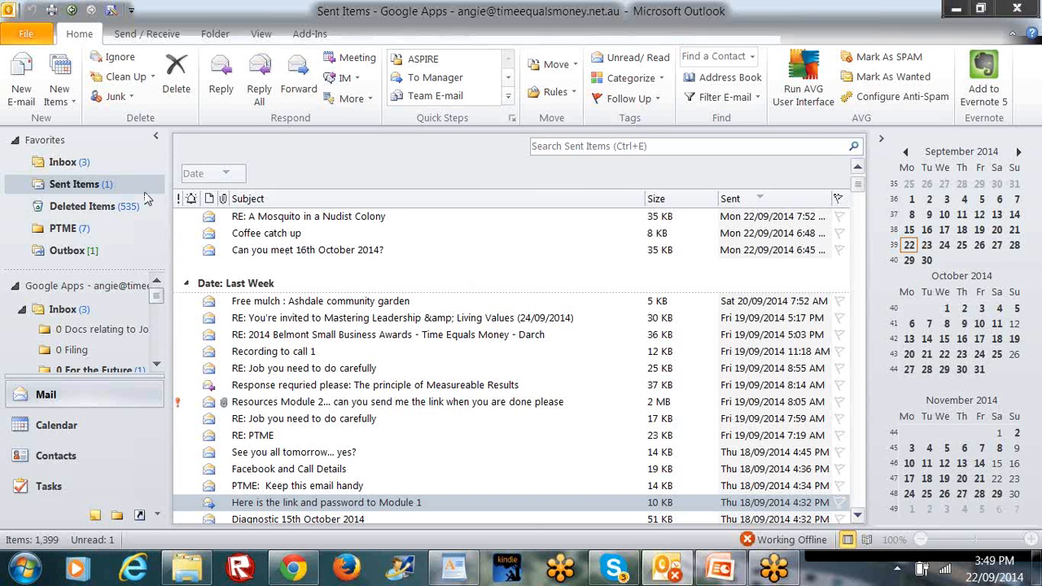
left_click(72, 350)
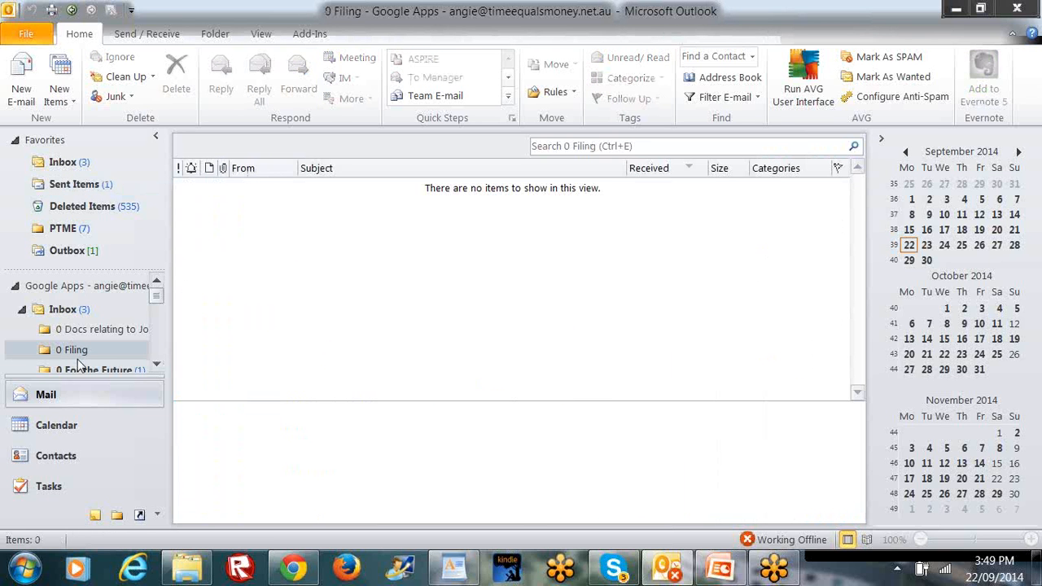
right_click(76, 350)
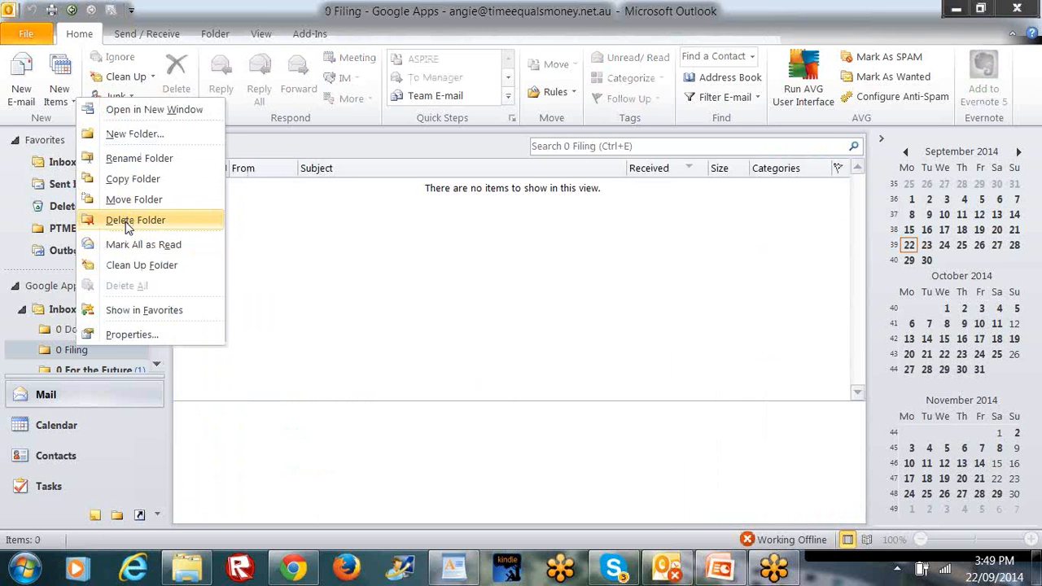
left_click(133, 160)
left_click(96, 348)
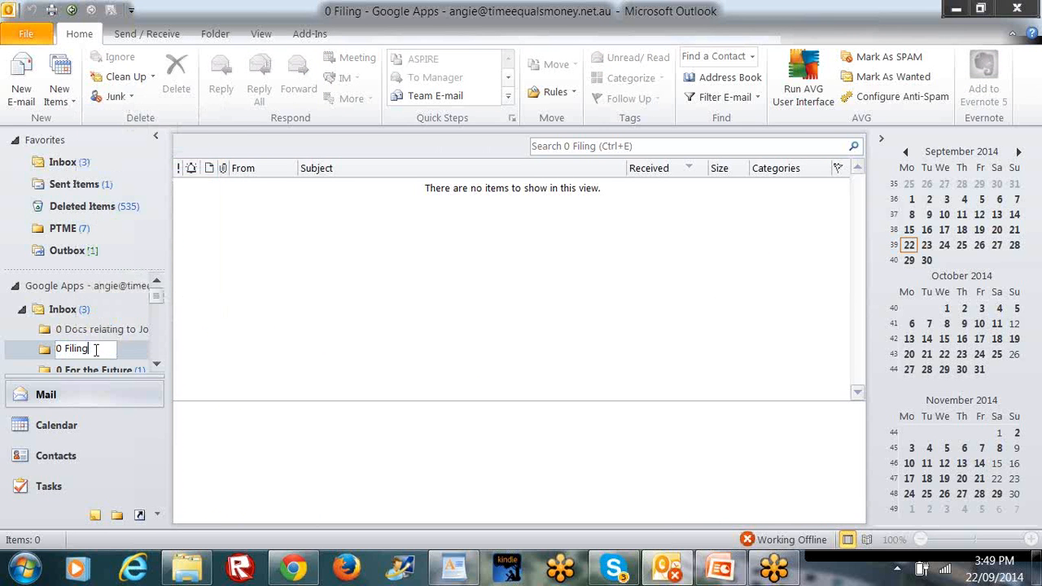
type("Old")
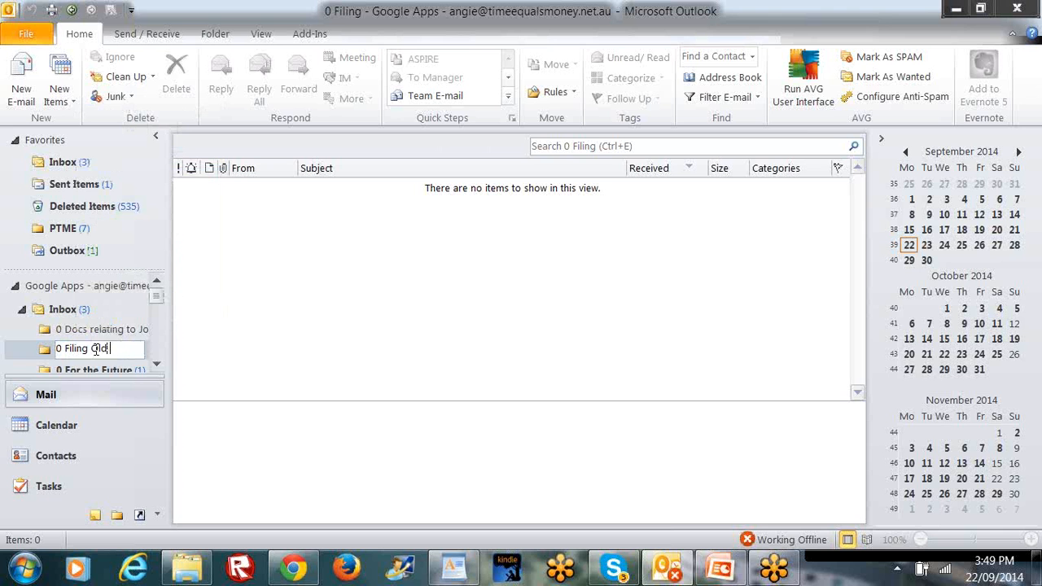
type(" Emails")
key("Return")
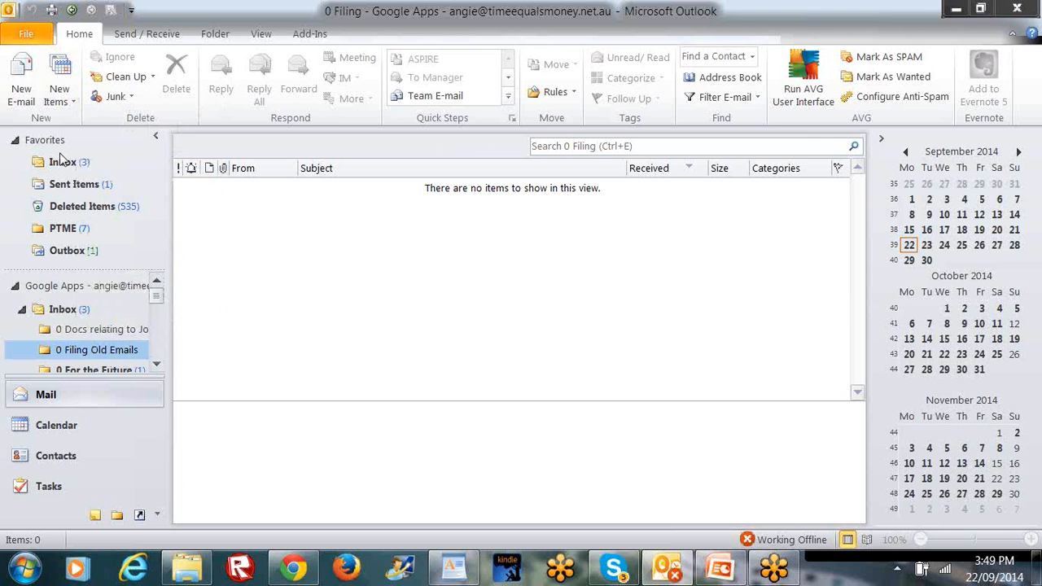
Show the Sent Items folder and collapse all of its date groups.
left_click(63, 184)
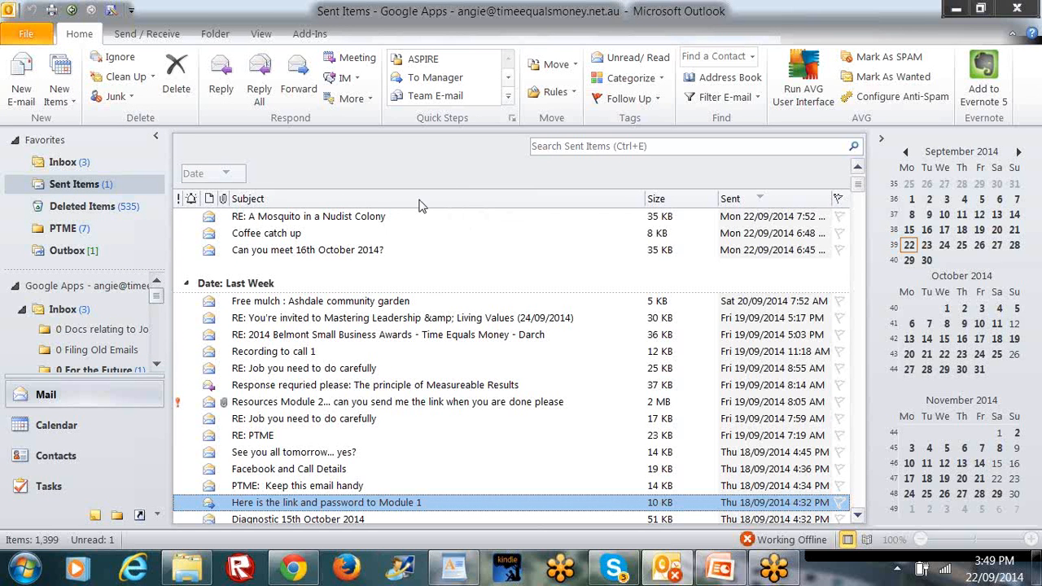
left_click(262, 36)
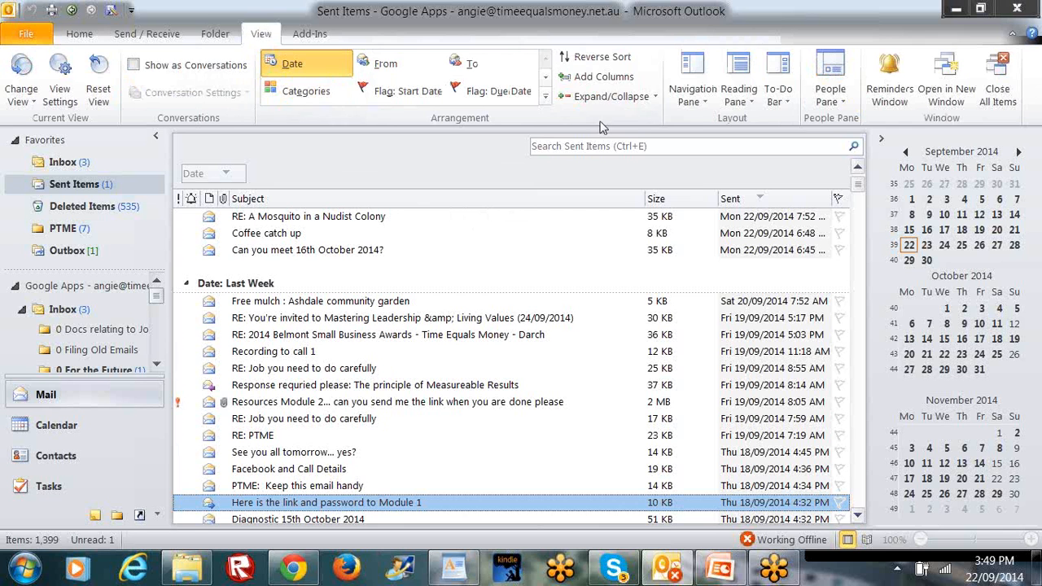
left_click(643, 99)
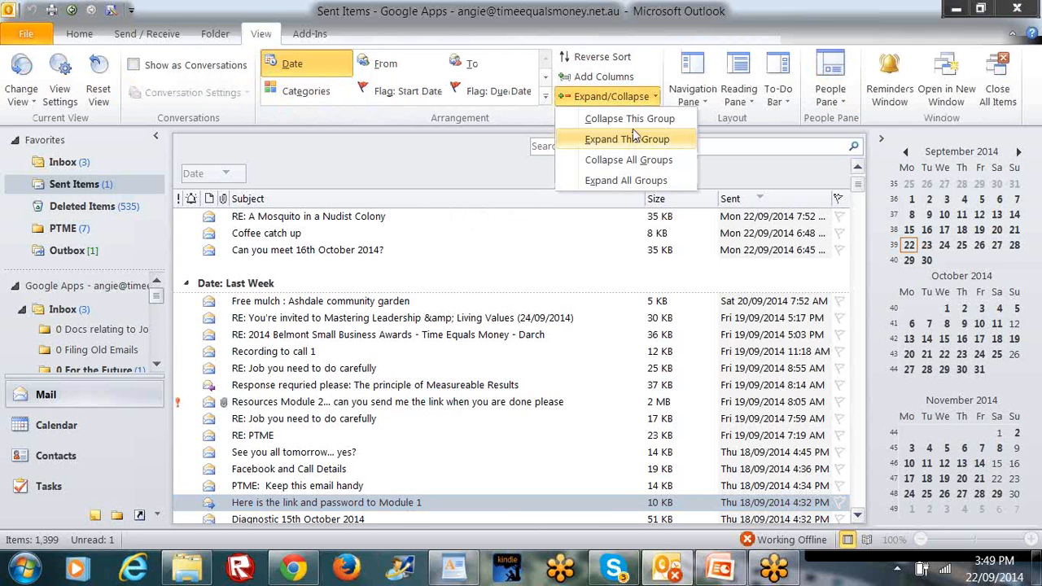
left_click(624, 185)
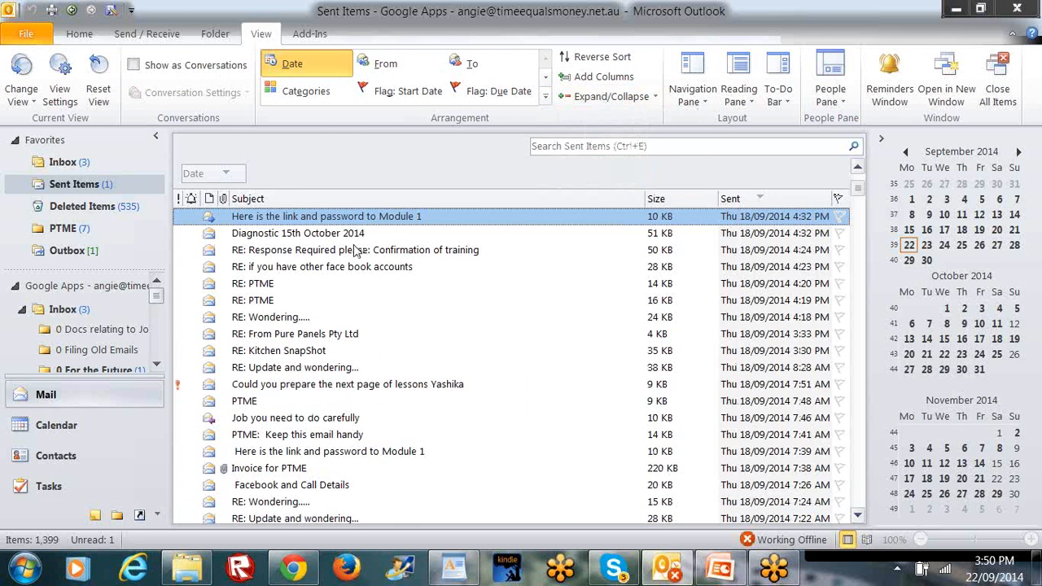
left_click(639, 96)
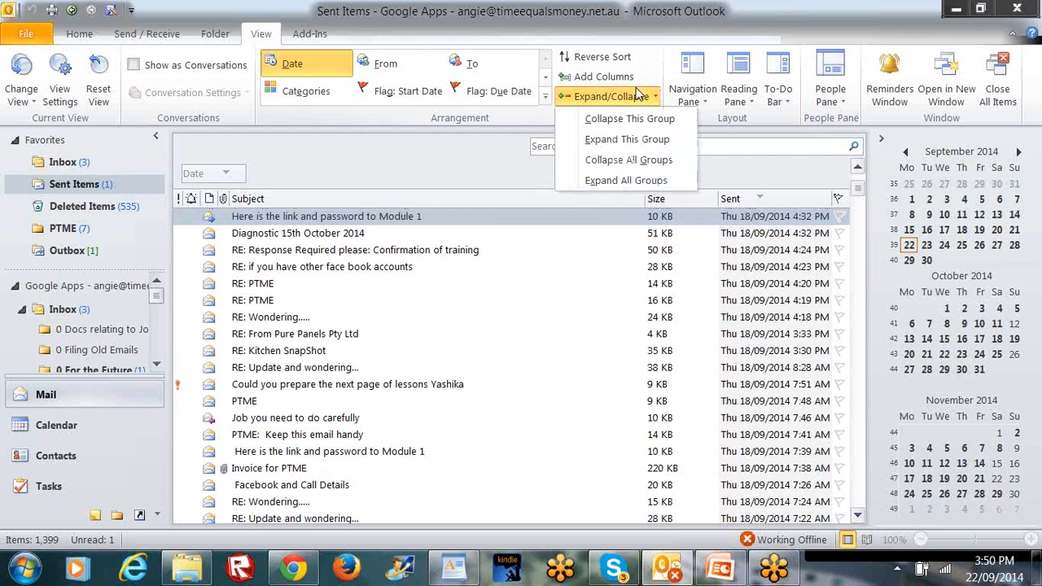
left_click(634, 163)
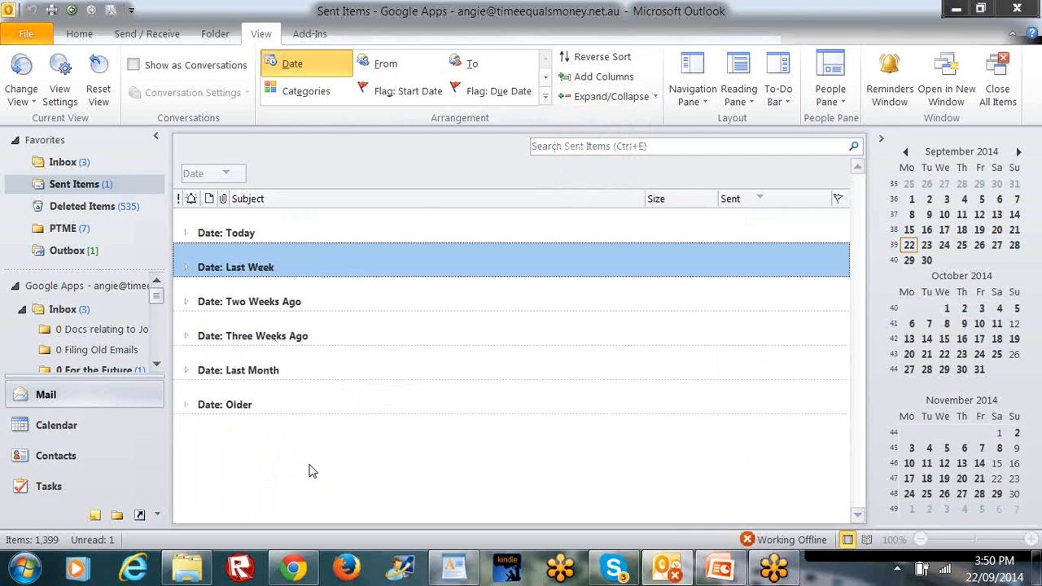
Move the entire Last Month group from Sent Items into 0 Filing Old Emails, check that folder and return to the Inbox.
left_click(267, 371)
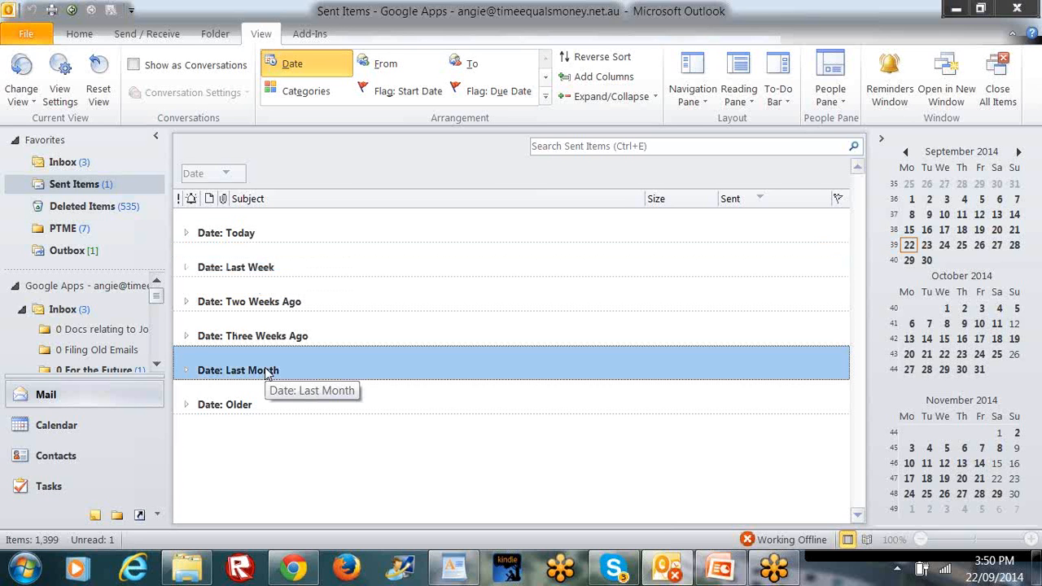
double_click(268, 373)
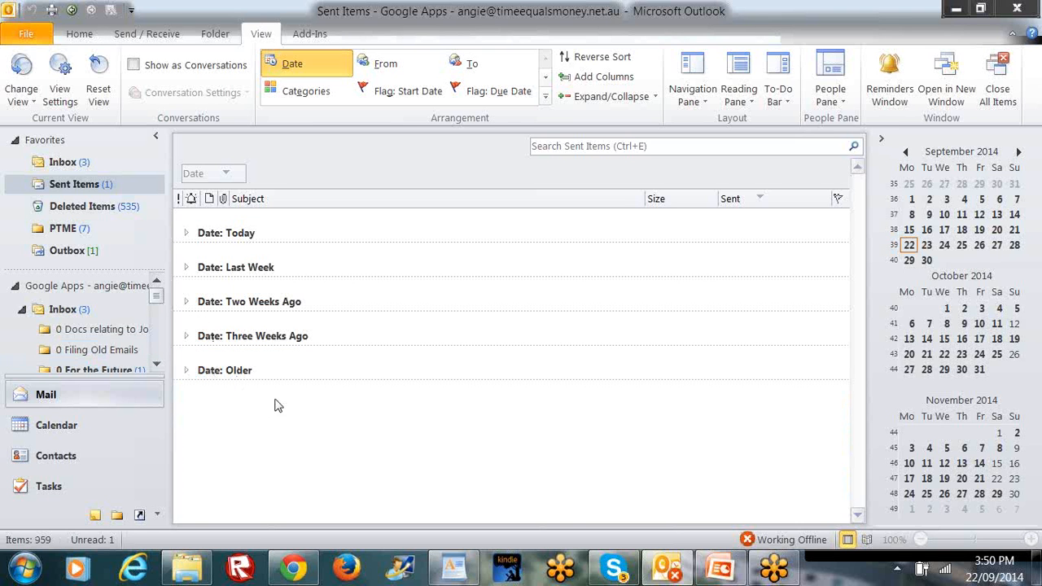
left_click(91, 350)
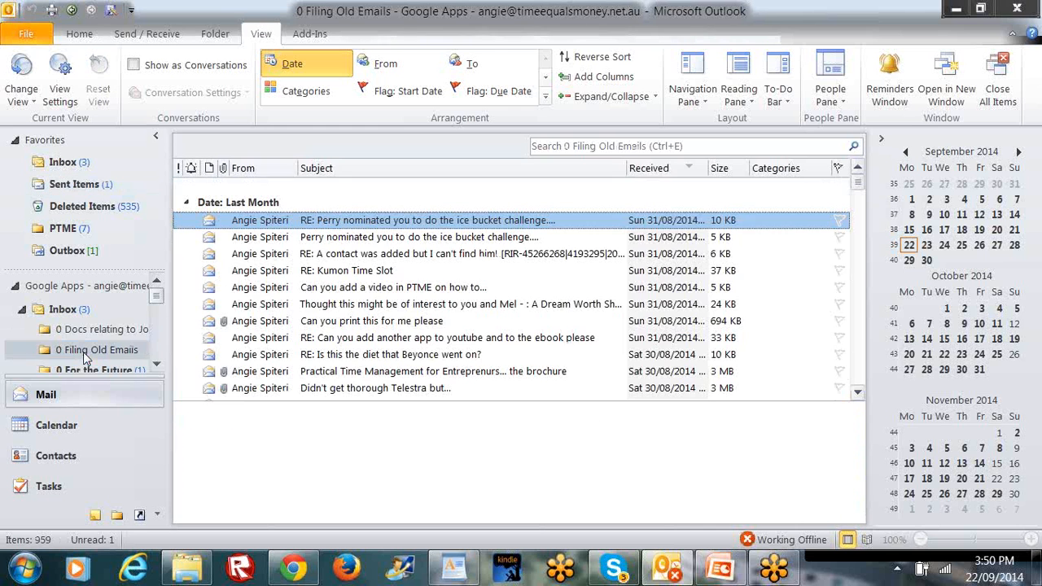
left_click(57, 314)
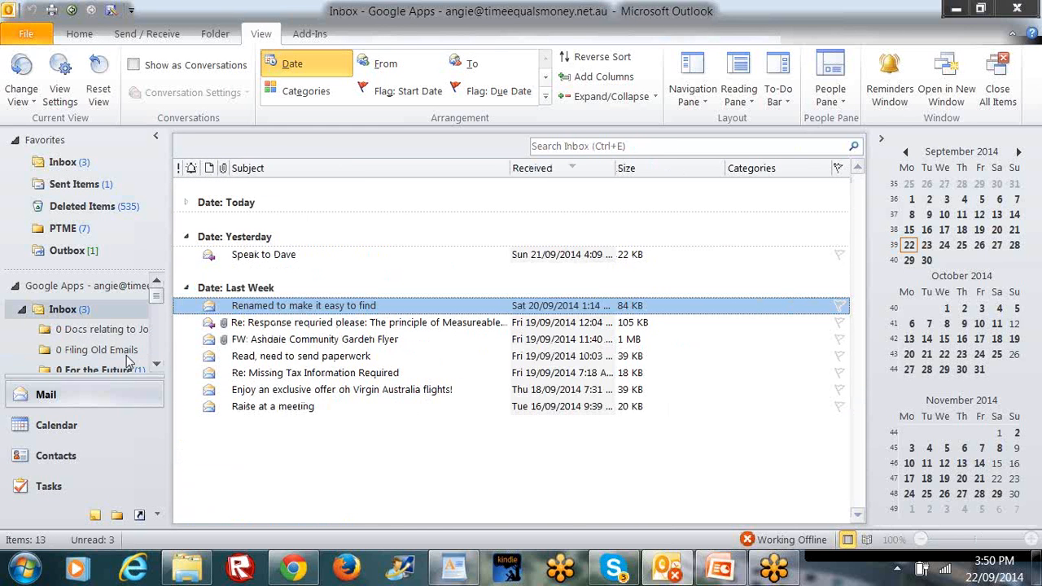
In Sent Items, move last week's emails from "Free mulch : Ashdale community garden" through "Diagnostic 15th October 2014" into 0 Filing Old Emails.
left_click(70, 190)
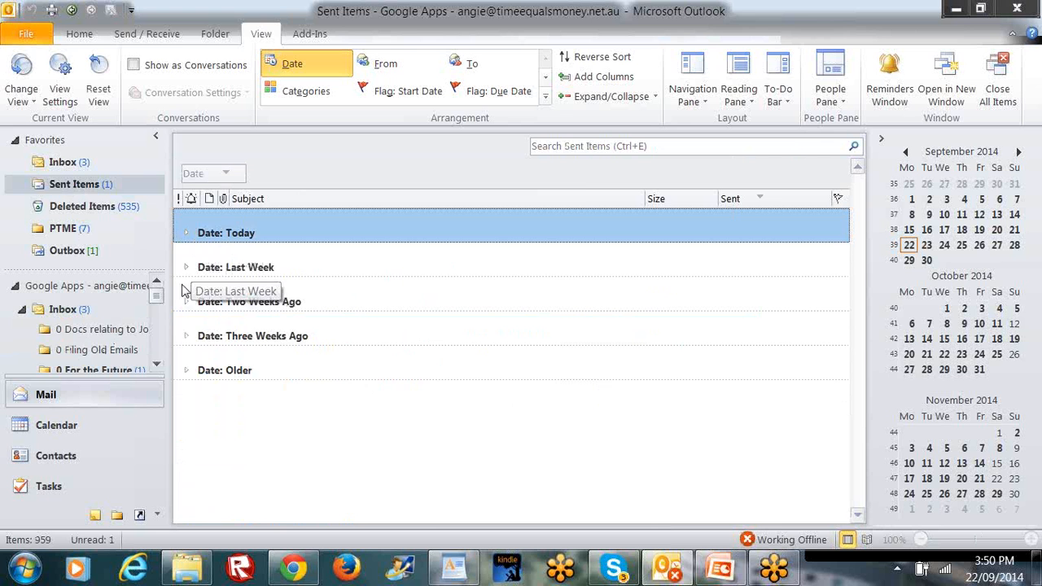
left_click(187, 268)
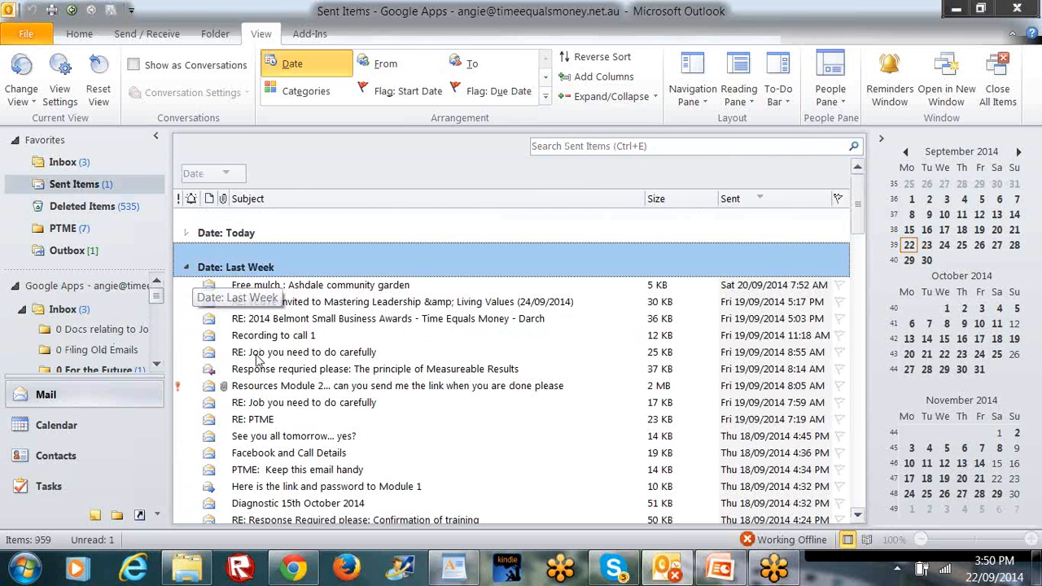
left_click(306, 286)
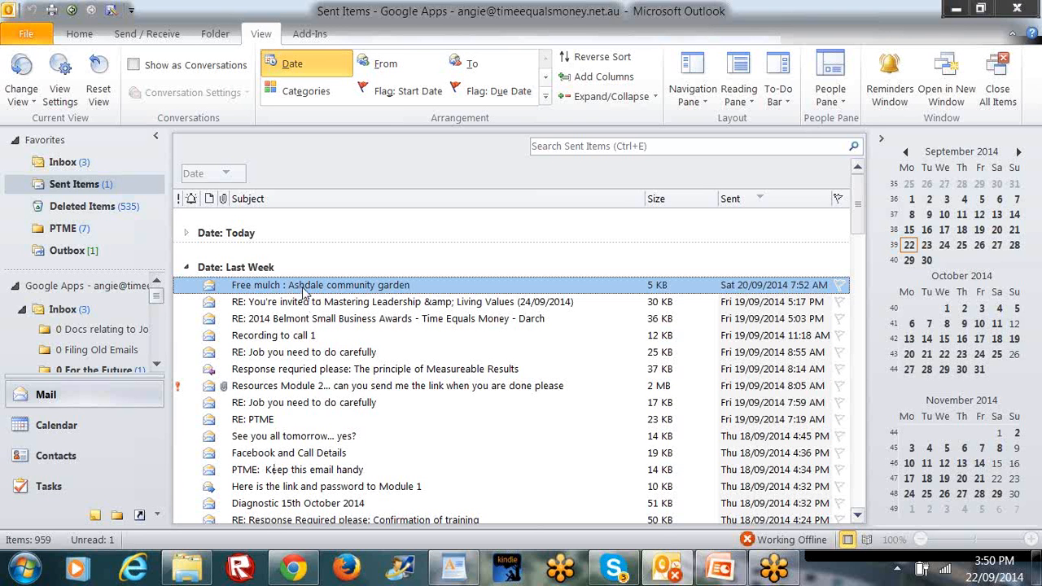
left_click(255, 504, "shift")
left_click_drag(356, 373, 103, 314)
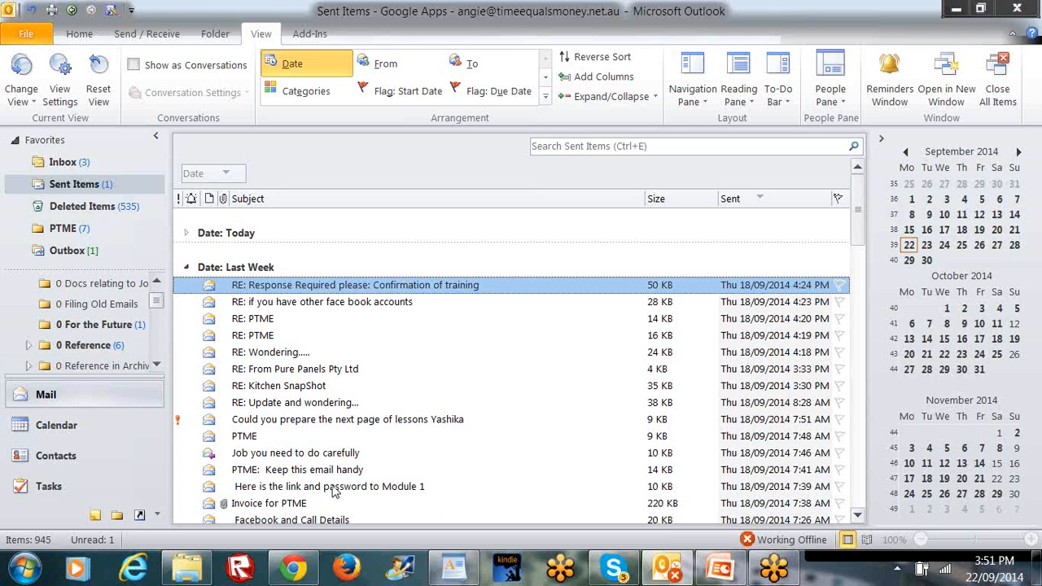
Move the sent emails from "RE: Response Required please: Confirmation of training" through "Invoice for PTME" to the 0 Filing Old Emails folder.
left_click(302, 503, "shift")
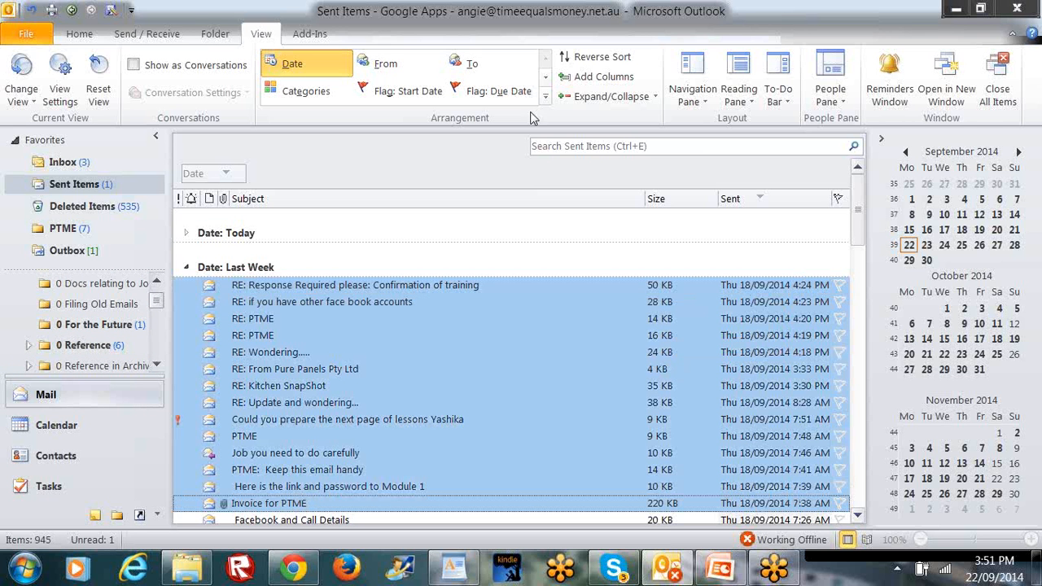
left_click(91, 36)
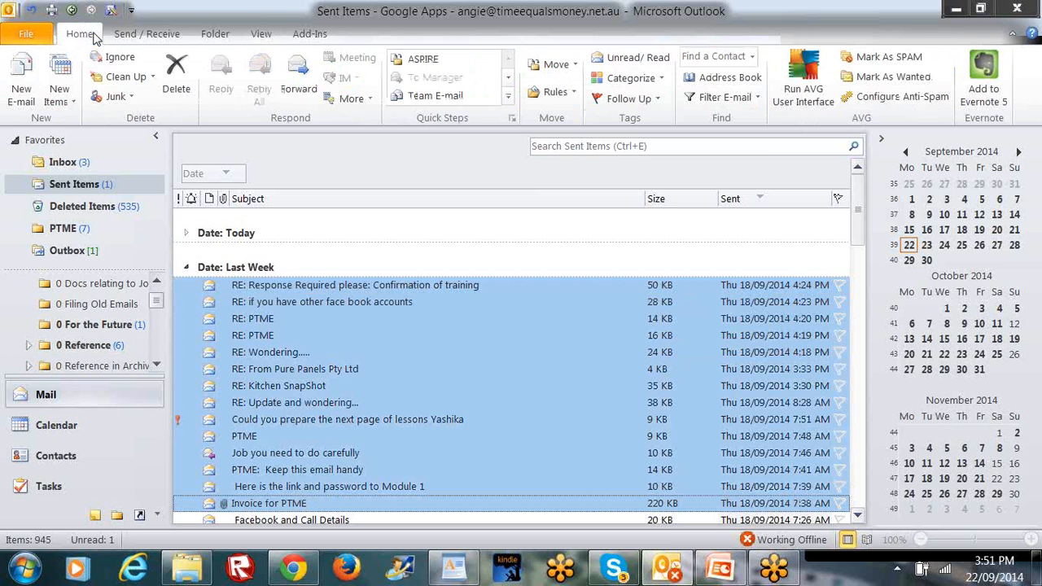
left_click(557, 65)
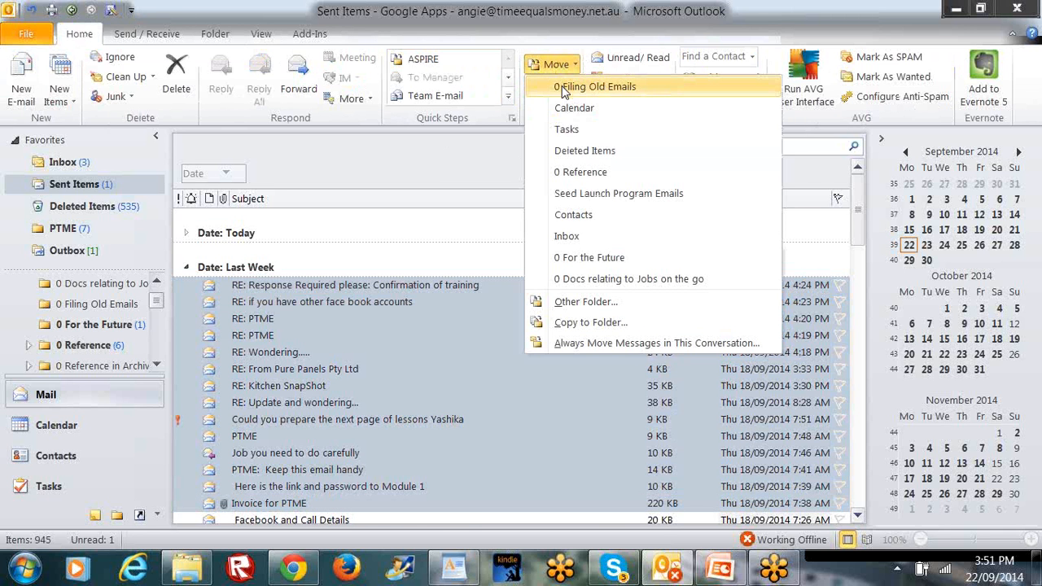
left_click(561, 86)
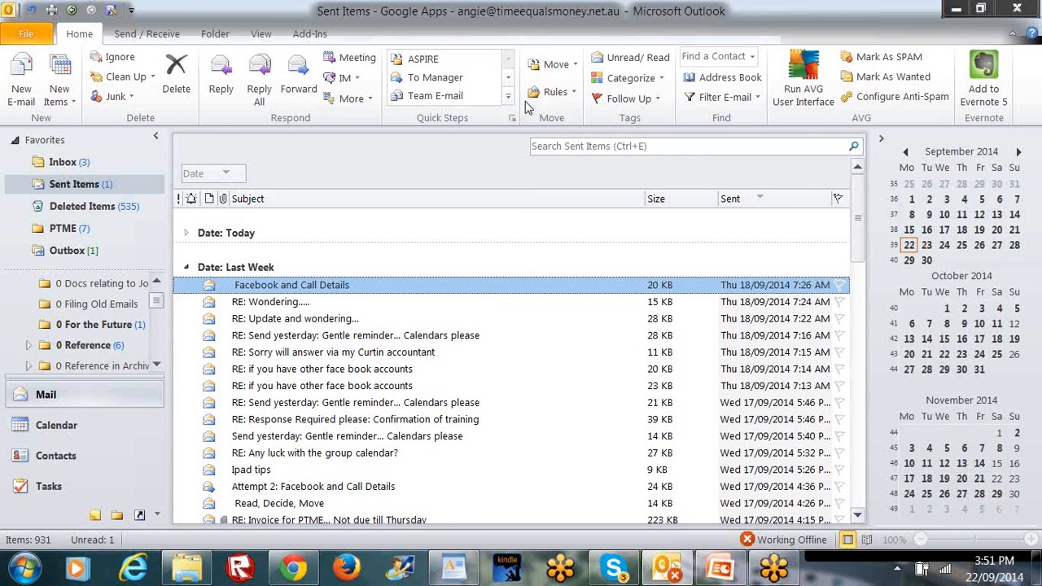
Move the sent emails from "Facebook and Call Details" through "Attempt 2: Facebook and Call Details" to the 0 Filing Old Emails folder.
left_click(333, 488, "shift")
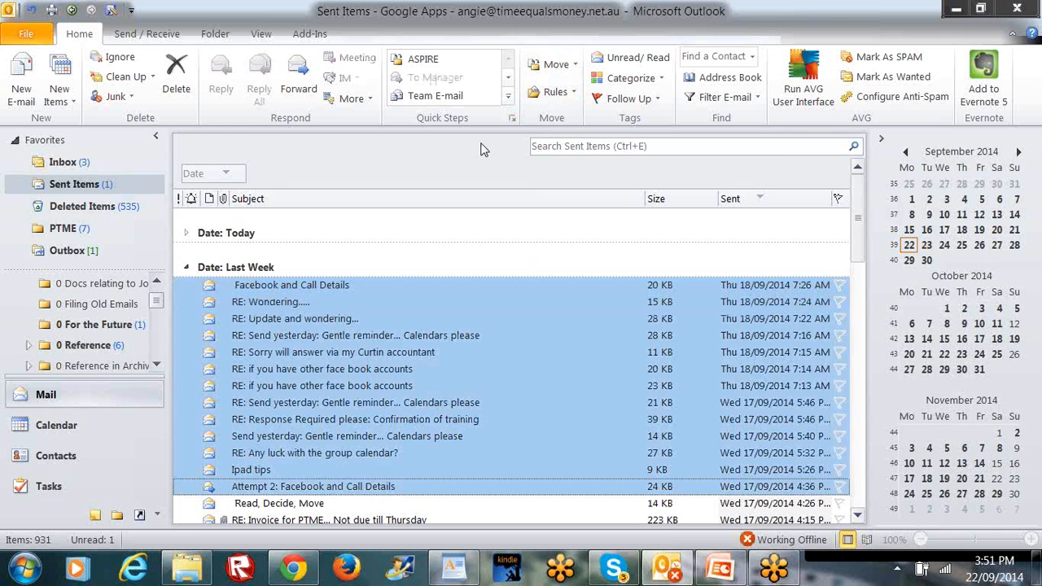
left_click(562, 65)
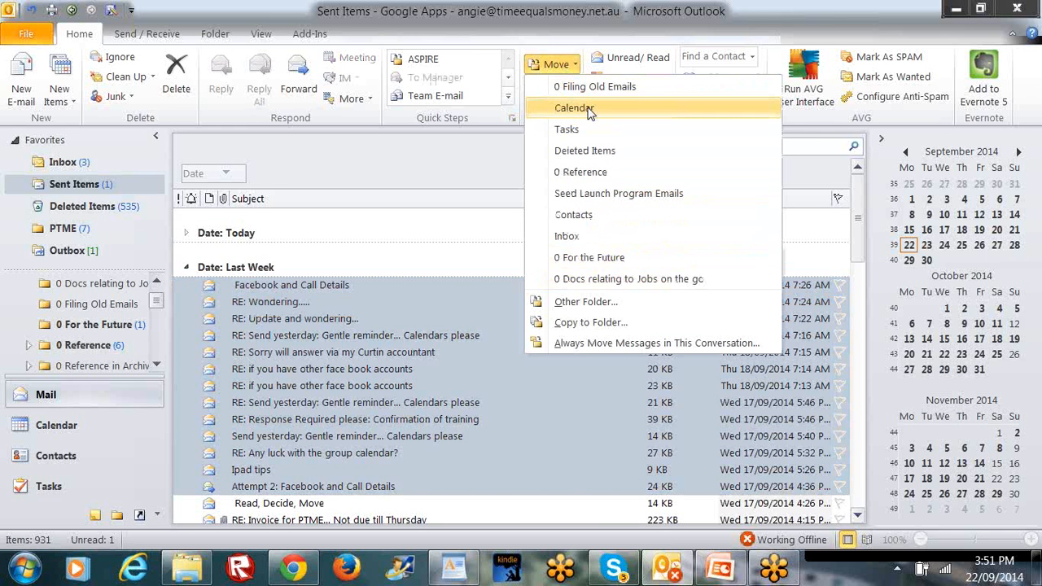
left_click(591, 87)
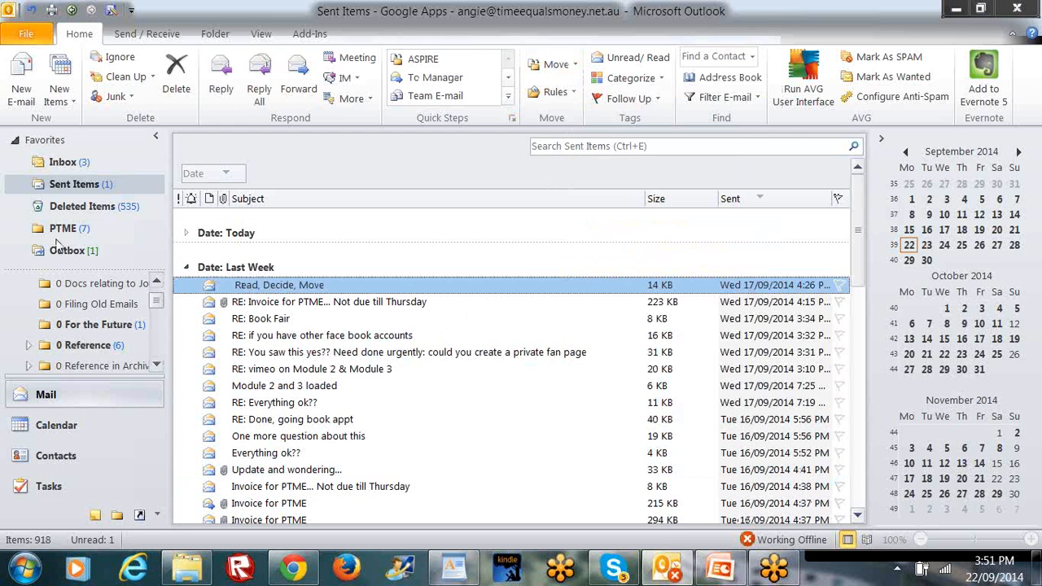
View the Inbox and the work-week calendar, and return to the mail view.
left_click(69, 162)
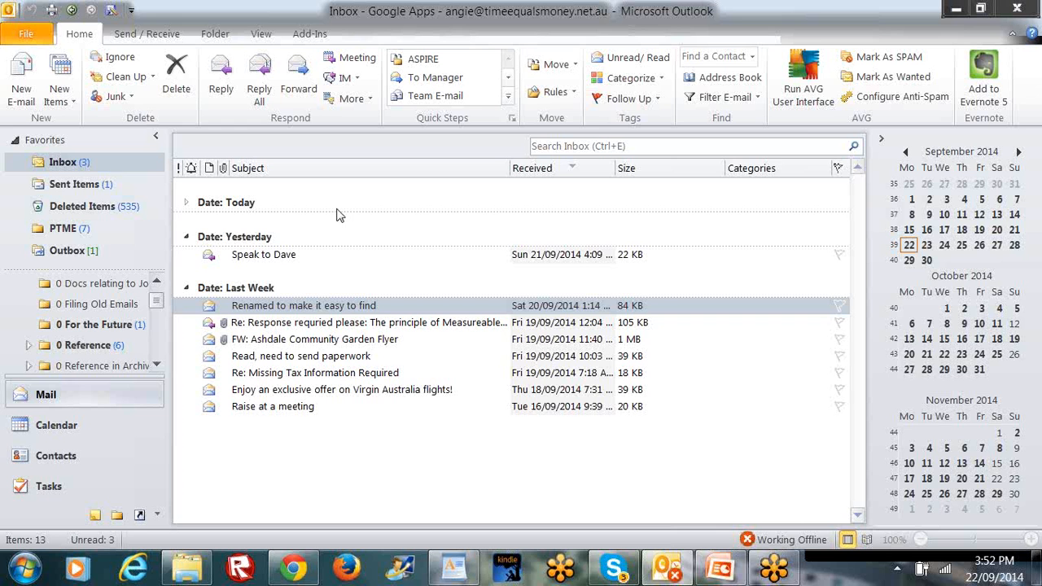
left_click(118, 425)
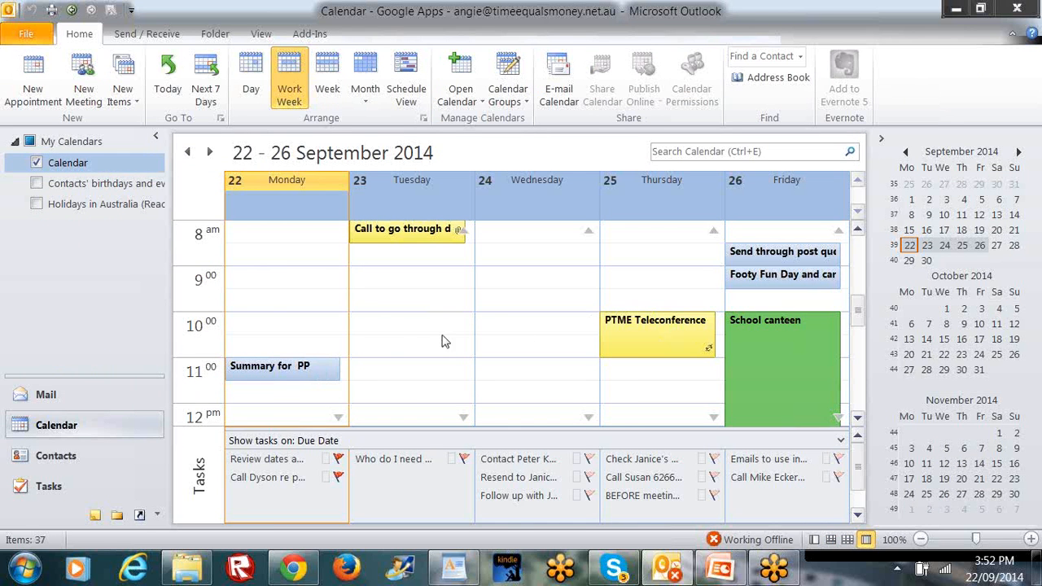
left_click(109, 398)
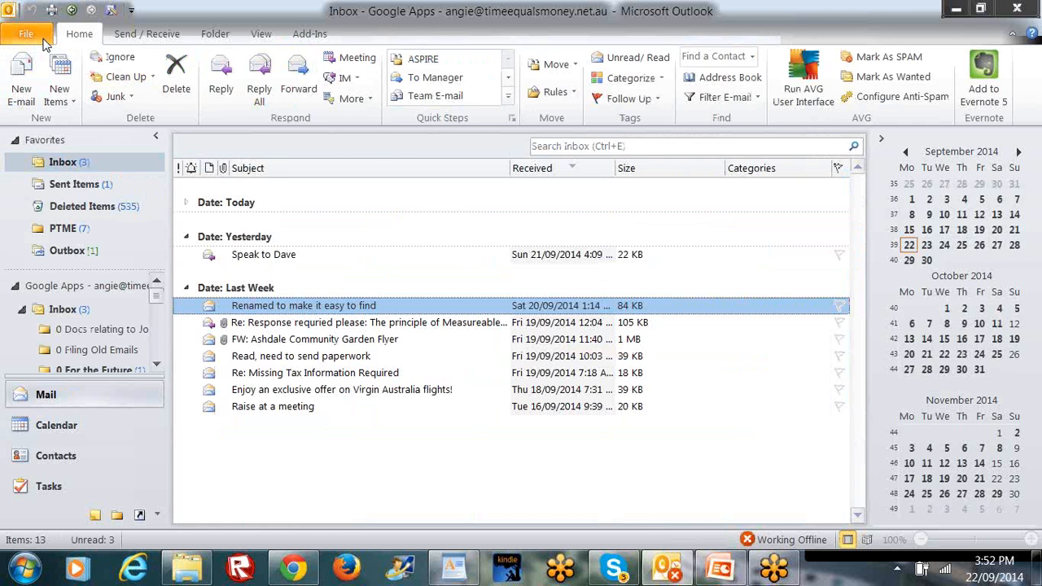
In the advanced Outlook options, set the folder to start Outlook in to Calendar and apply the change.
left_click(44, 44)
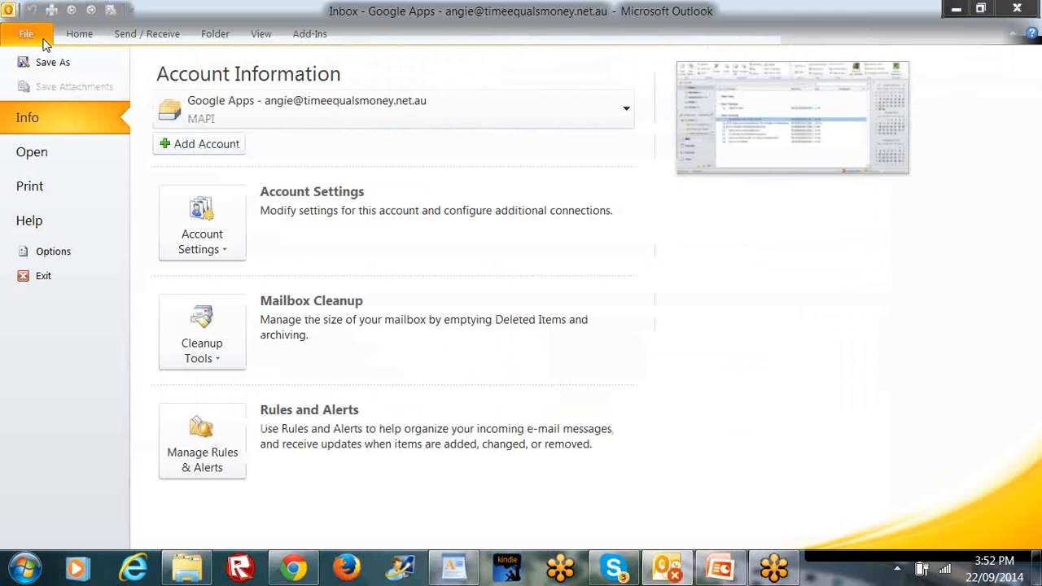
left_click(82, 254)
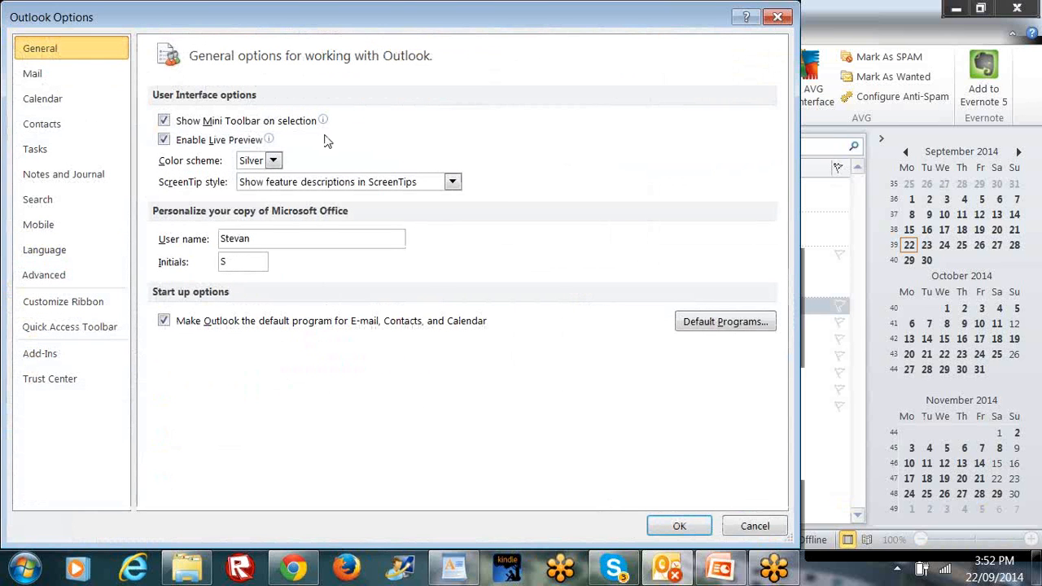
left_click(69, 281)
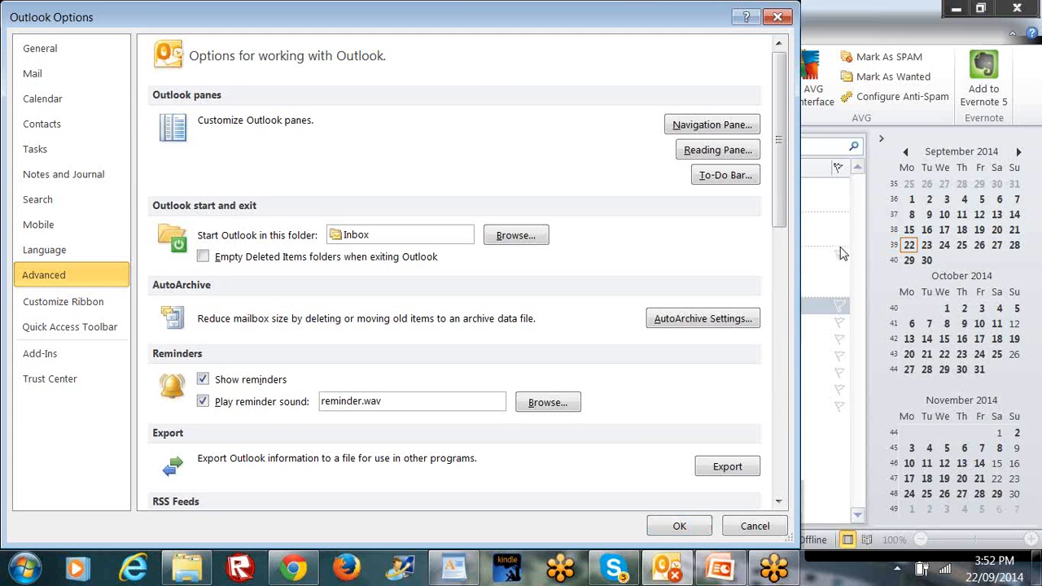
mouse_move(335, 219)
left_mouse_down()
mouse_move(476, 249)
mouse_move(425, 215)
mouse_move(388, 254)
mouse_move(376, 217)
mouse_move(335, 260)
mouse_move(391, 208)
mouse_move(376, 225)
left_mouse_up()
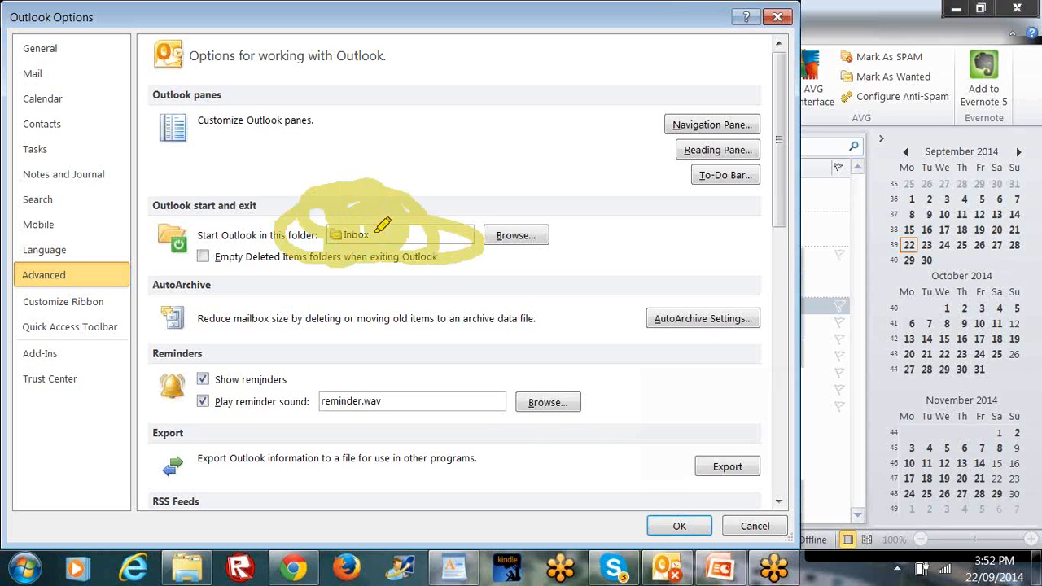
left_click(862, 301)
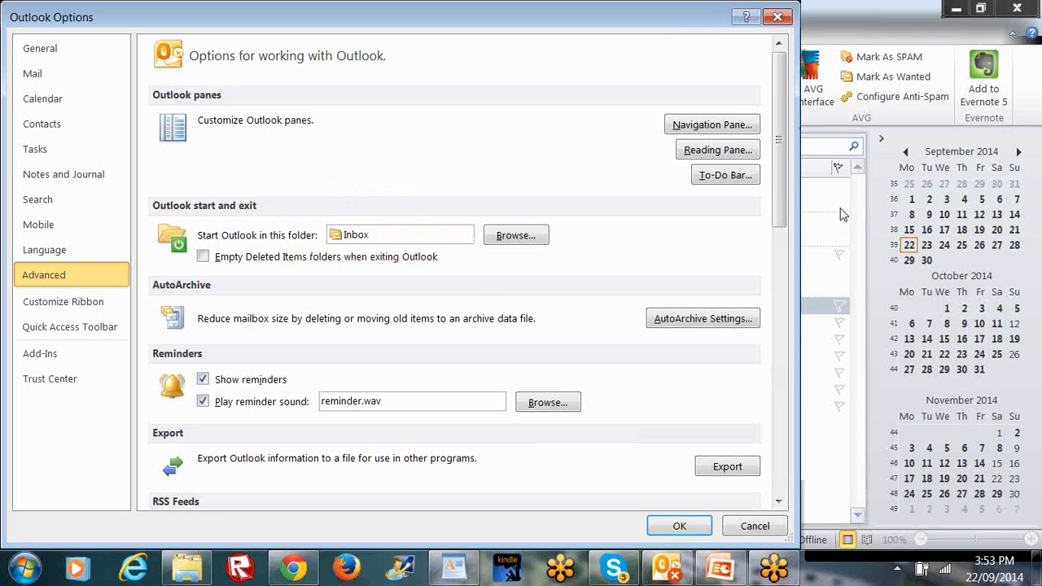
left_click(516, 236)
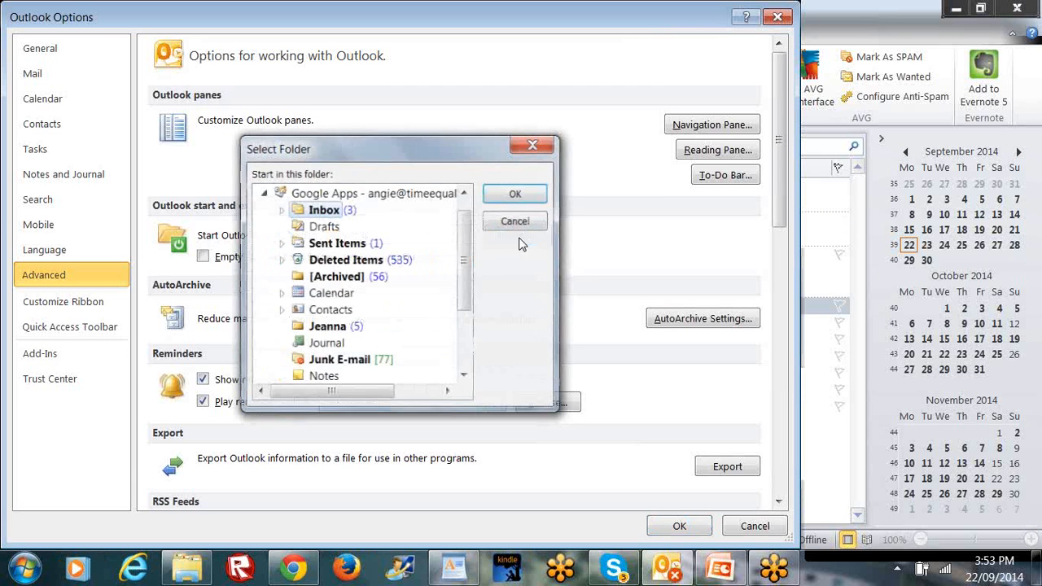
left_click(327, 296)
left_click(513, 197)
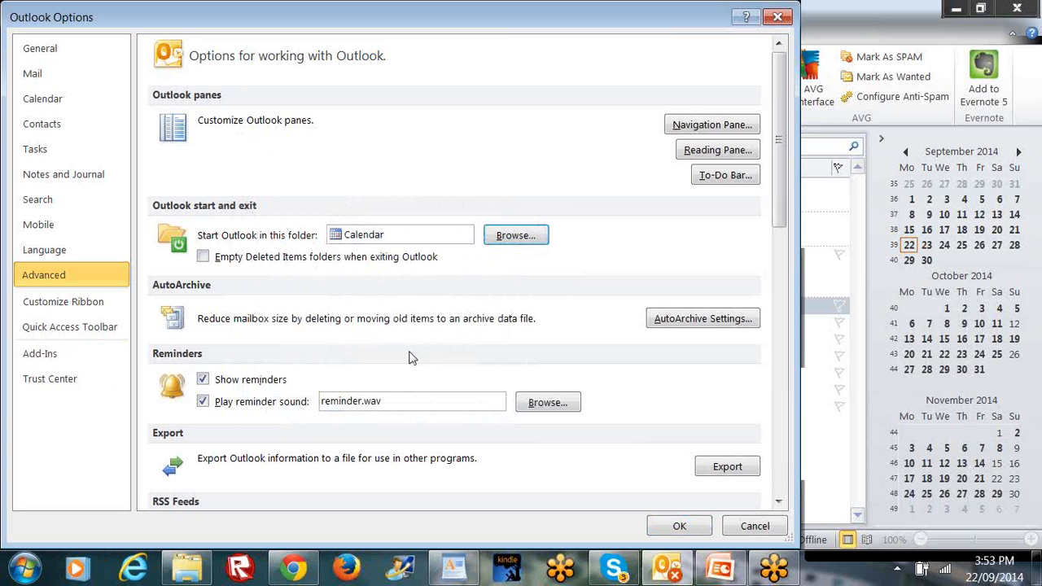
left_click(670, 528)
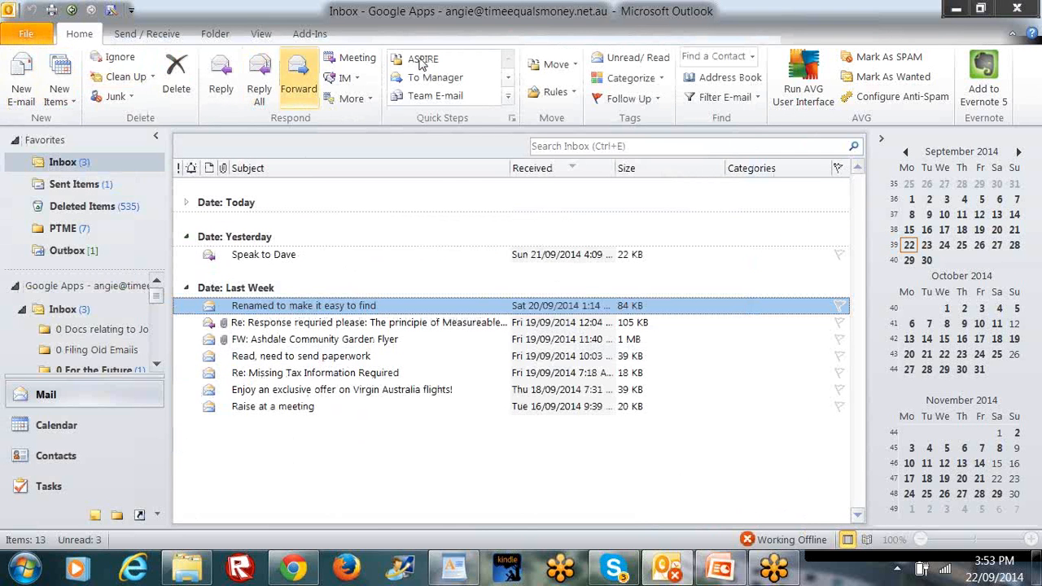
Reselect Calendar as the folder to start Outlook in, in the advanced Outlook options, and apply the setting.
left_click(824, 32)
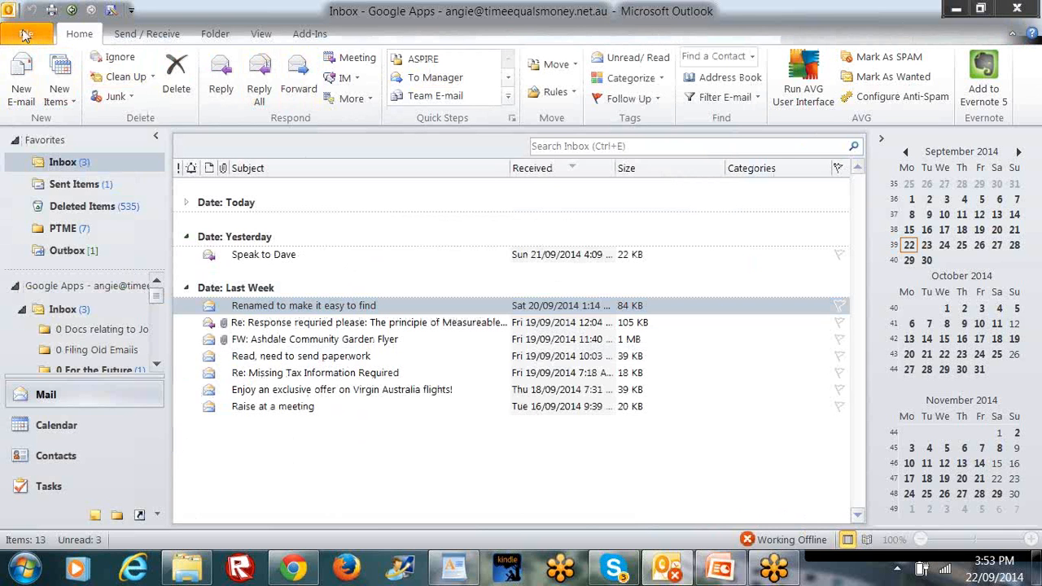
key("Escape")
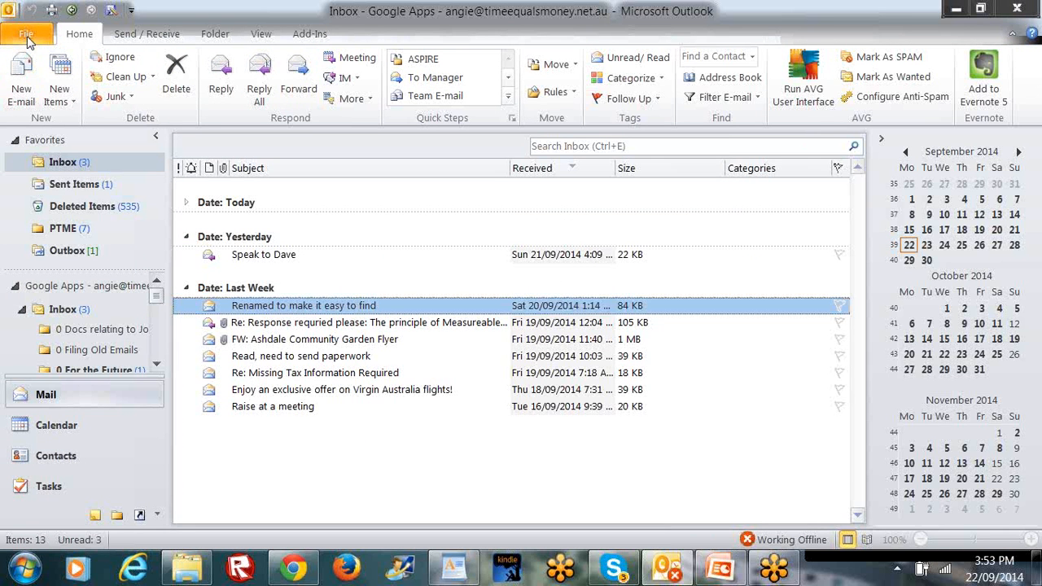
left_click(27, 39)
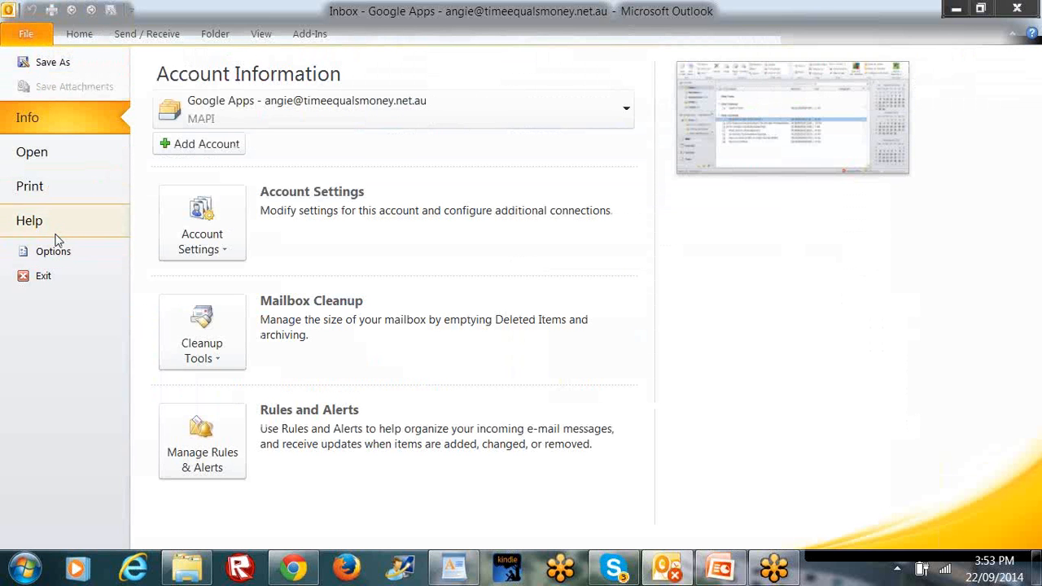
left_click(57, 261)
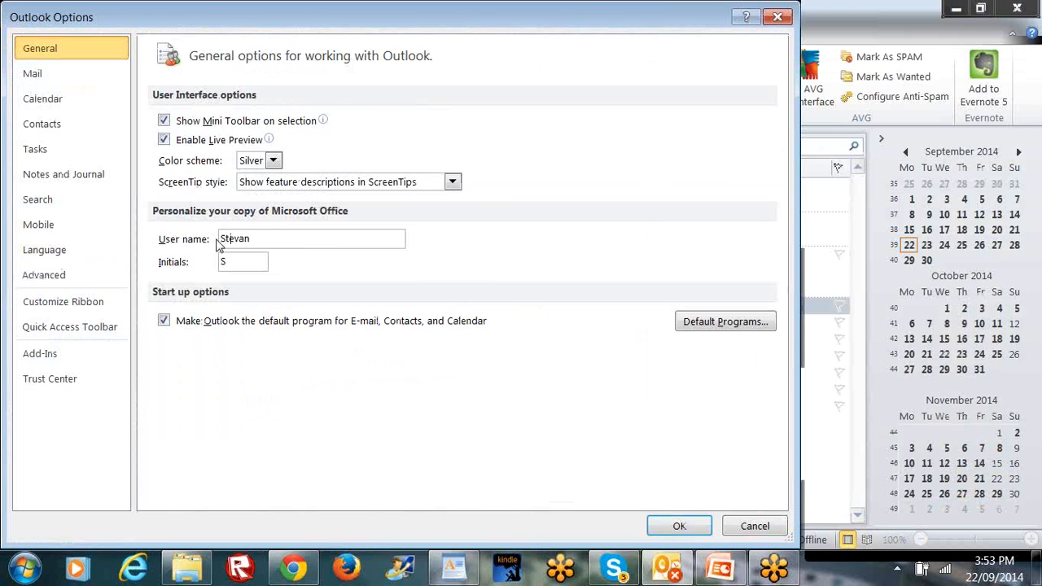
left_click(88, 281)
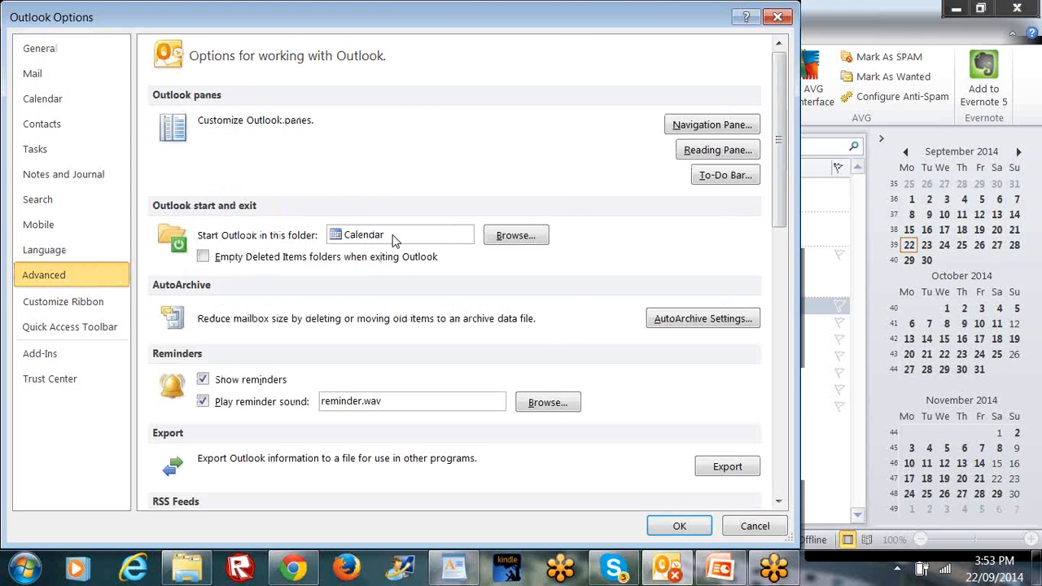
left_click(519, 235)
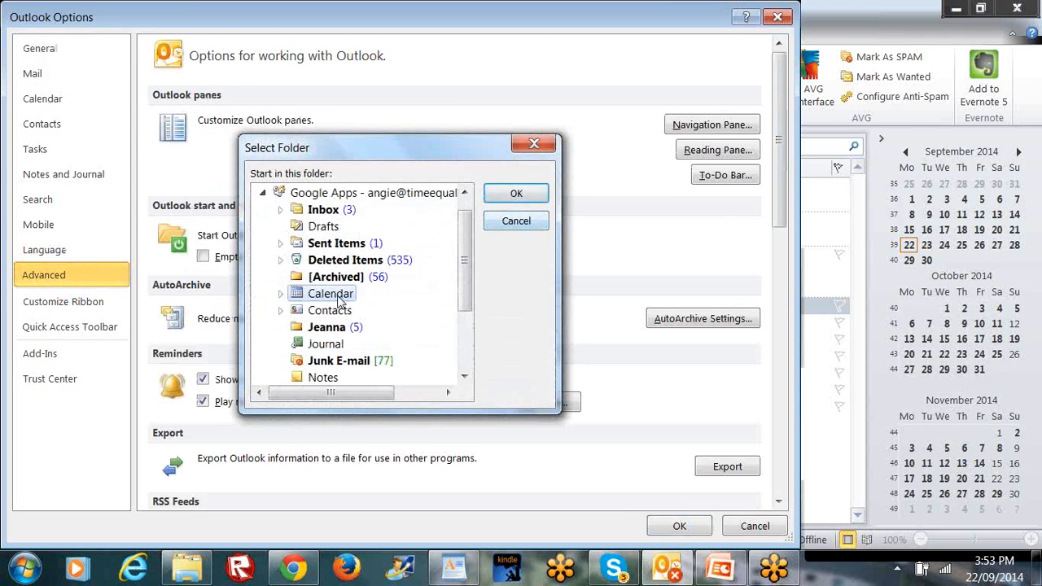
left_click(500, 200)
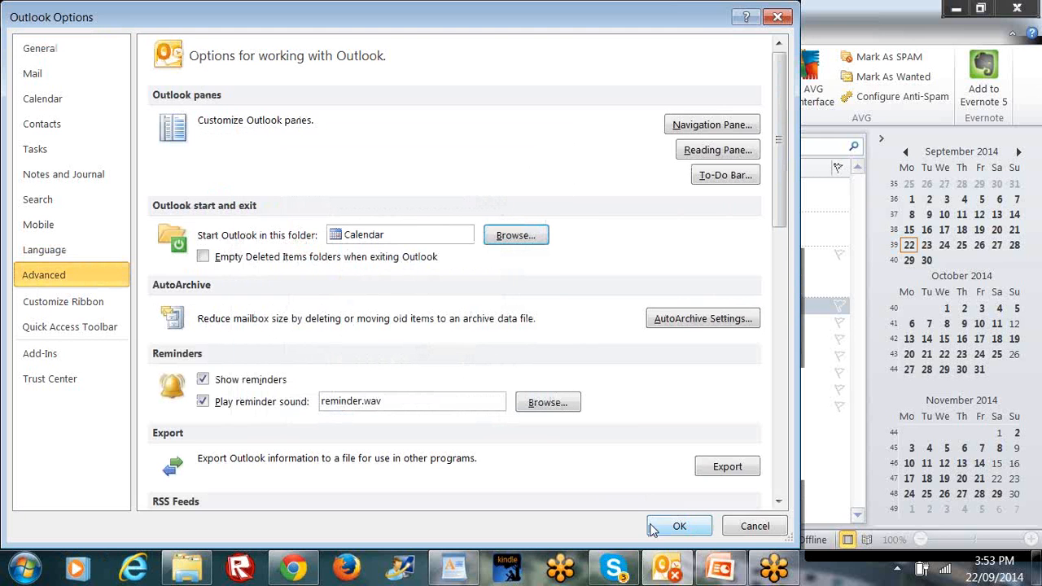
left_click(677, 526)
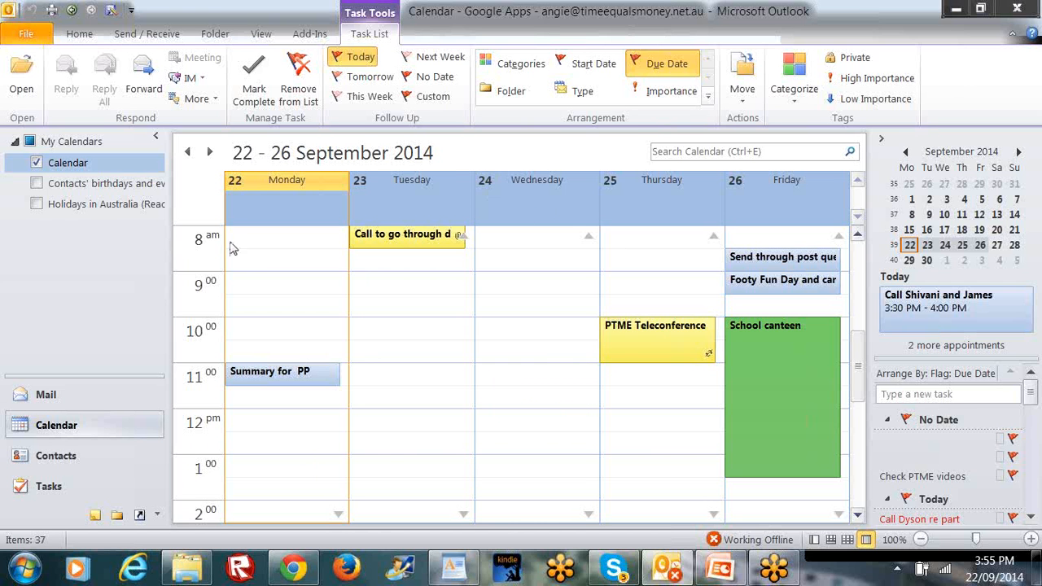
View the calendar's Home commands, look at the Inbox, and return to the work-week calendar.
left_click(80, 38)
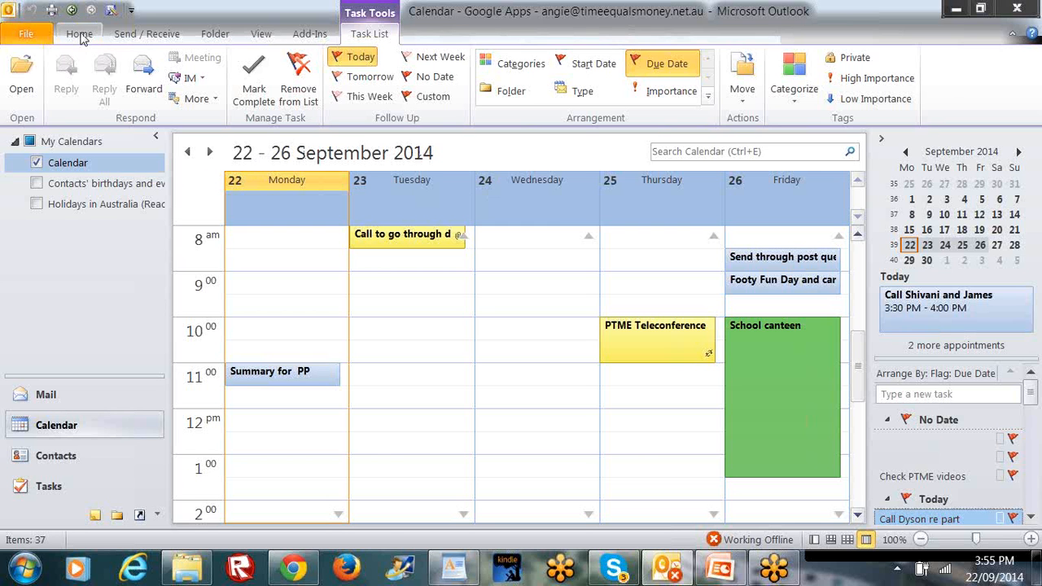
left_click(93, 37)
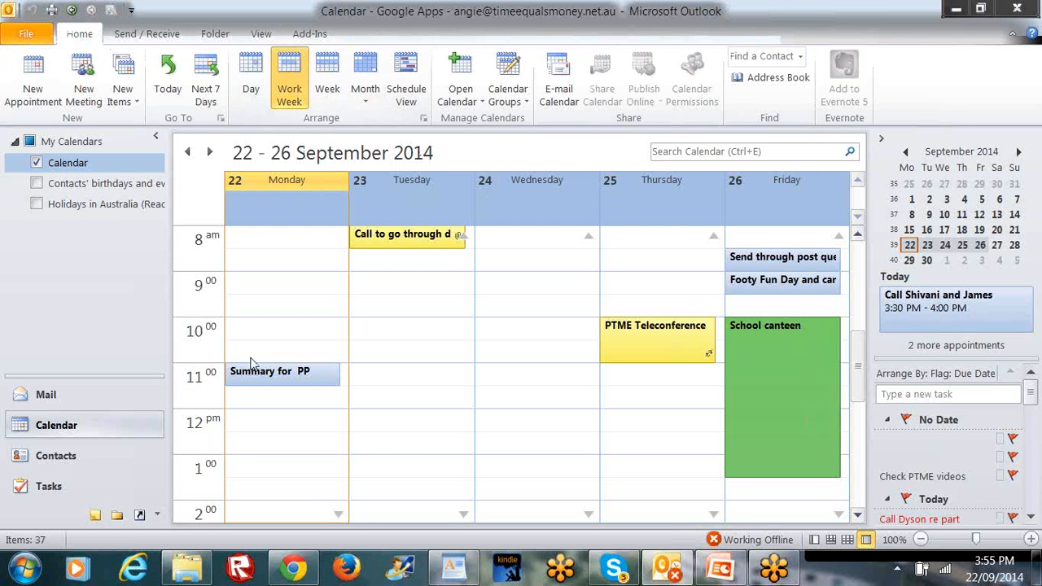
left_click(98, 399)
left_click(97, 425)
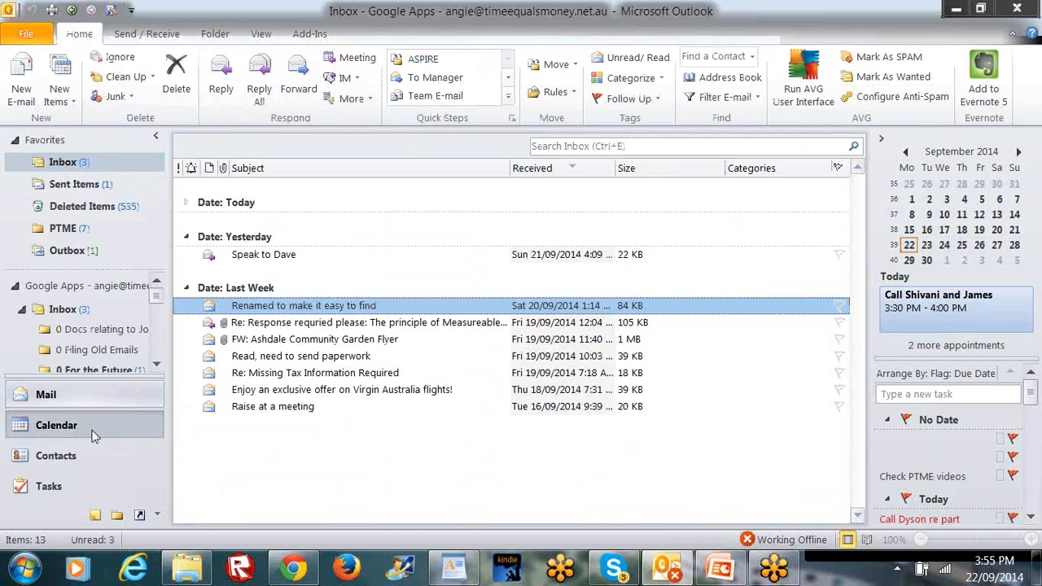
Show the Daily Task List in Normal mode beneath the work-week calendar and minimise the To-Do Bar.
left_click(262, 35)
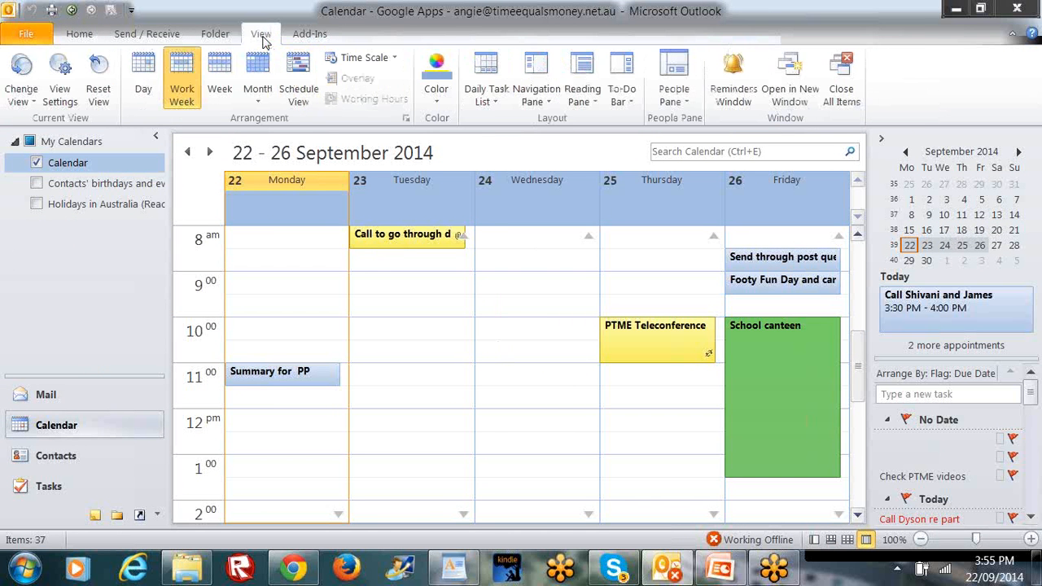
left_click(497, 102)
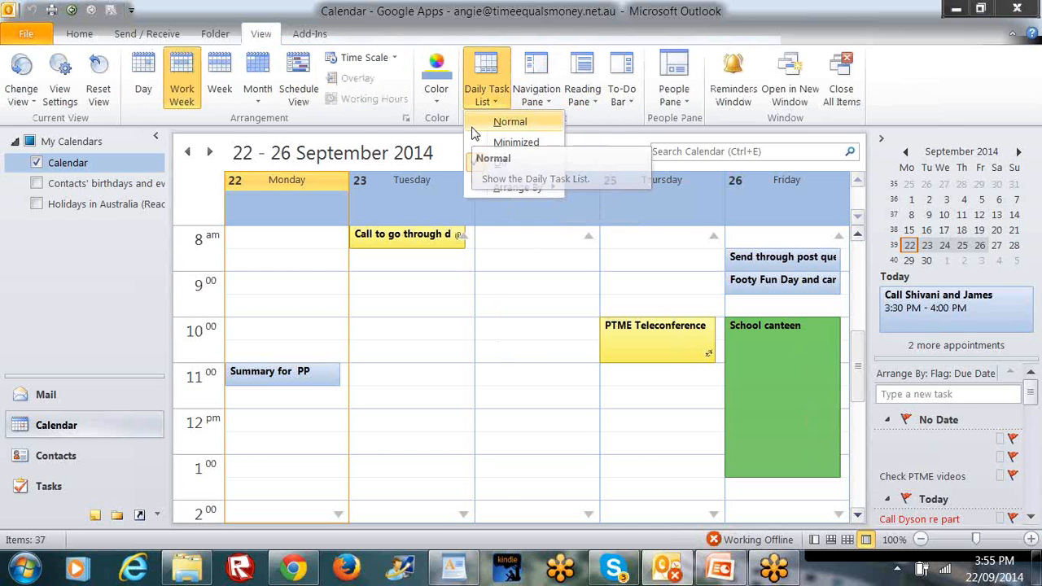
left_click(478, 124)
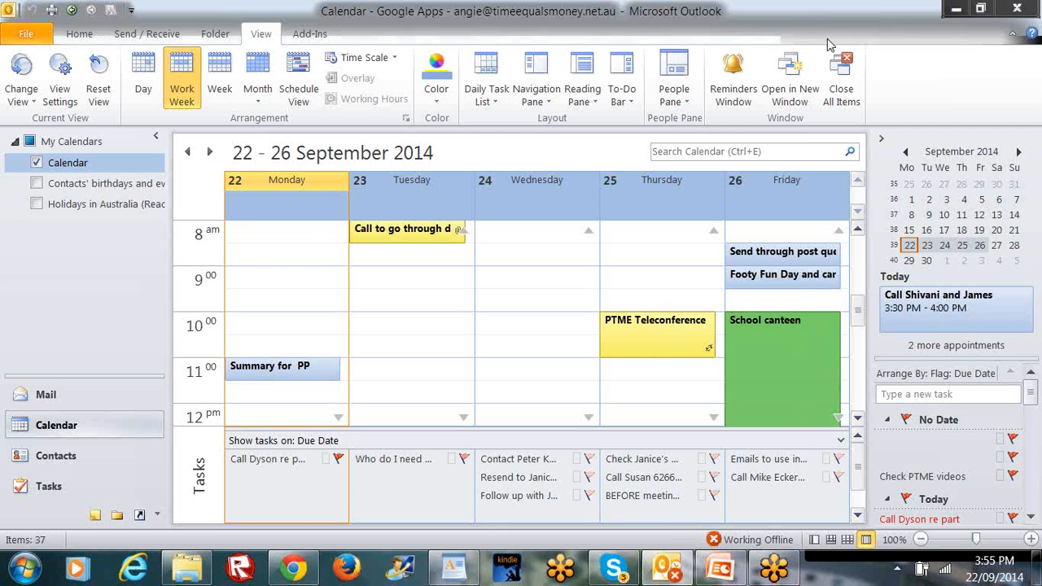
left_click(839, 440)
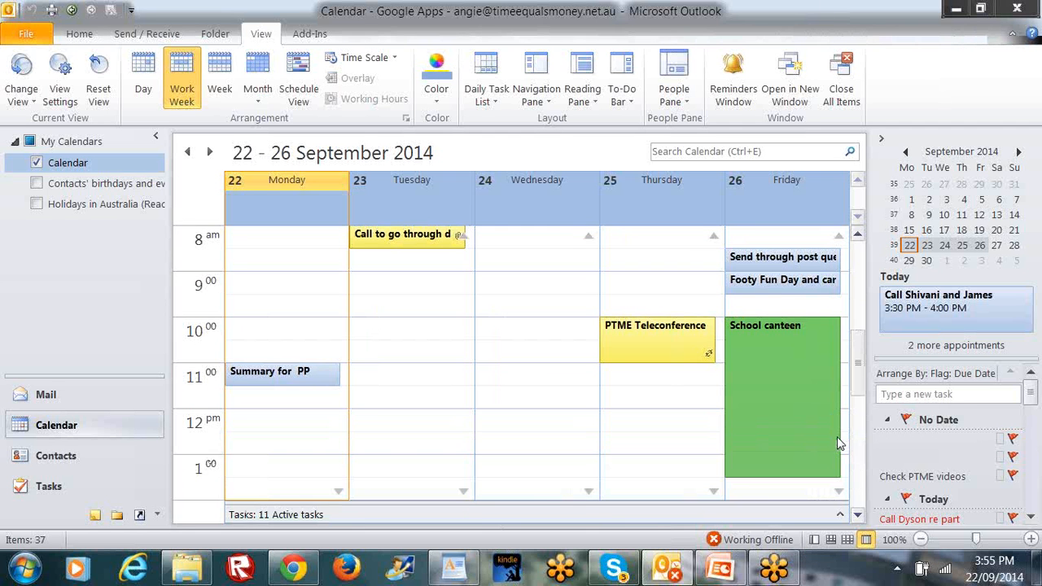
left_click(841, 517)
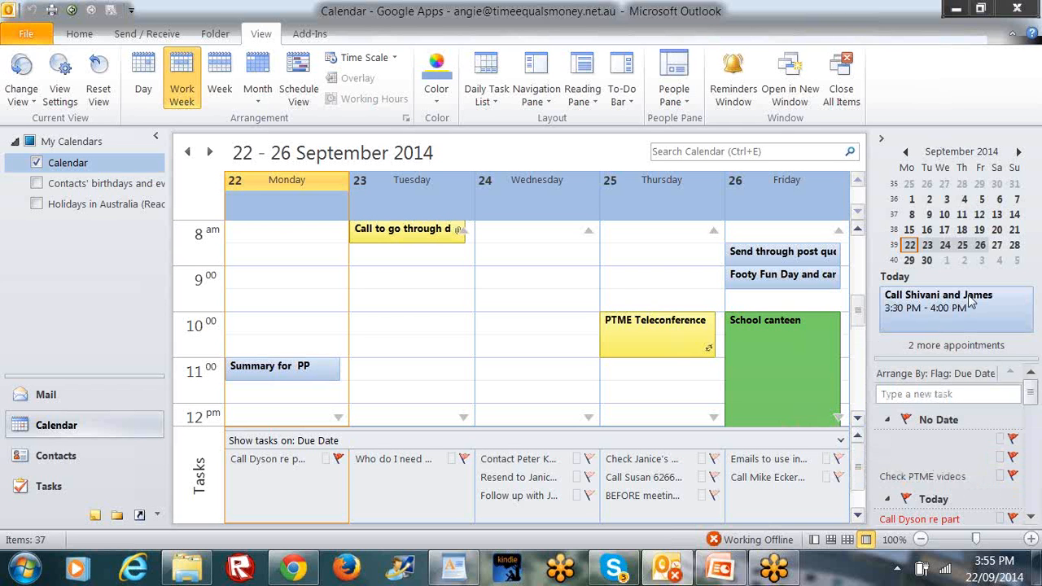
left_click(881, 139)
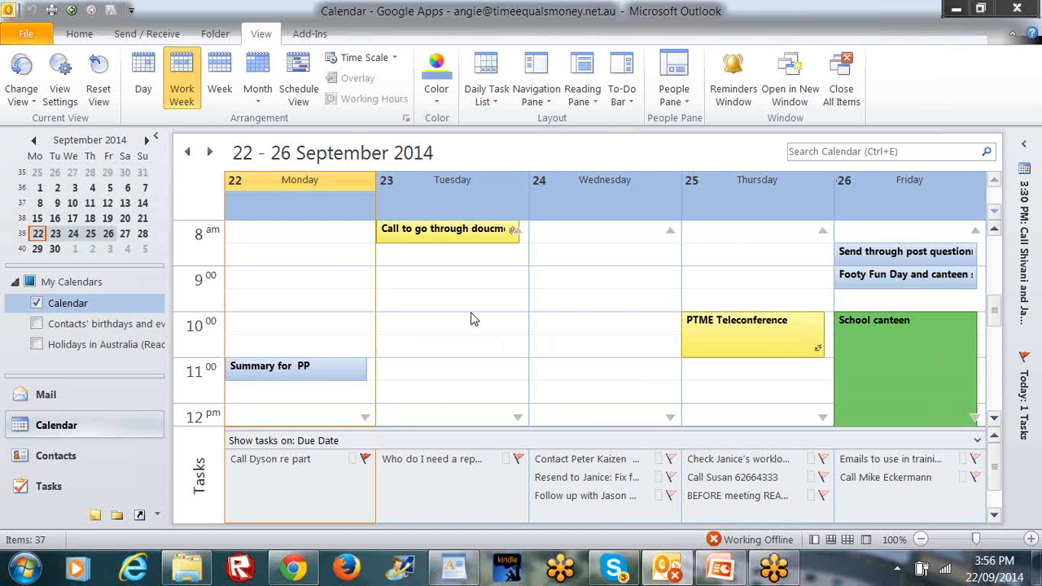
left_click(509, 342)
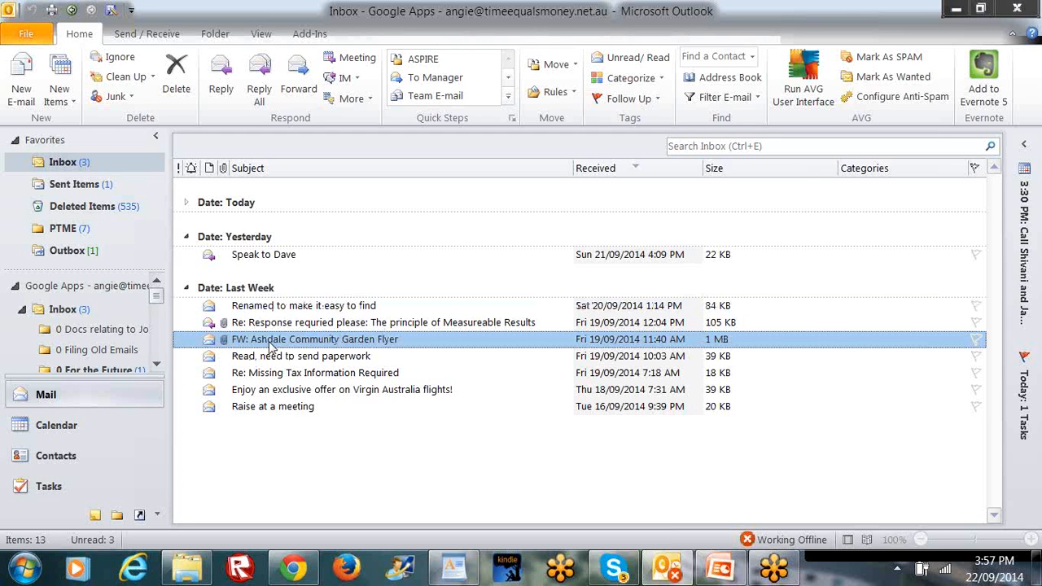
Create a task from the Inbox email "FW: Ashdale Community Garden Flyer" and bring up the new task's window.
left_click_drag(271, 346, 239, 344)
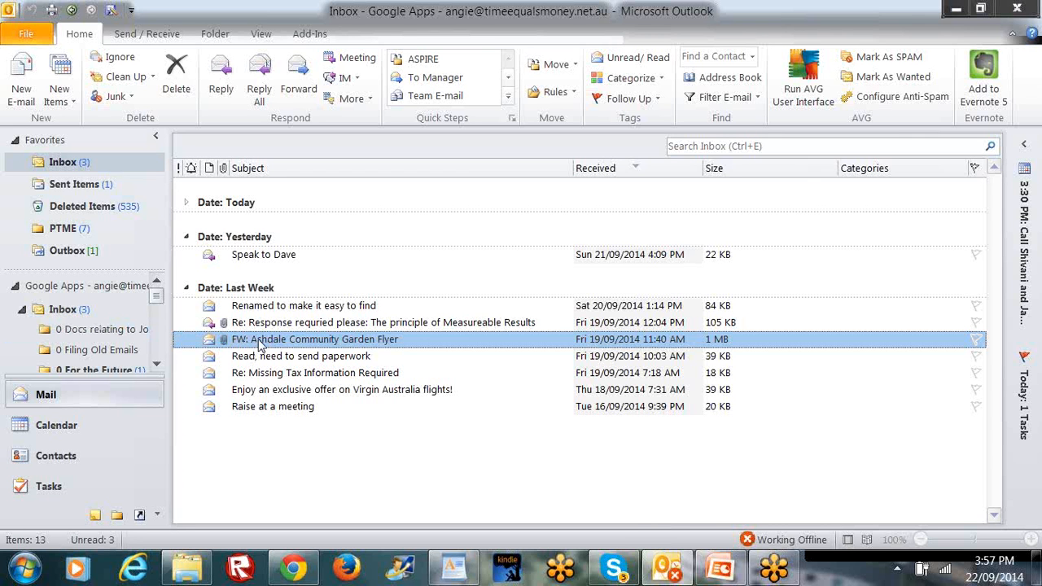
left_click(57, 457)
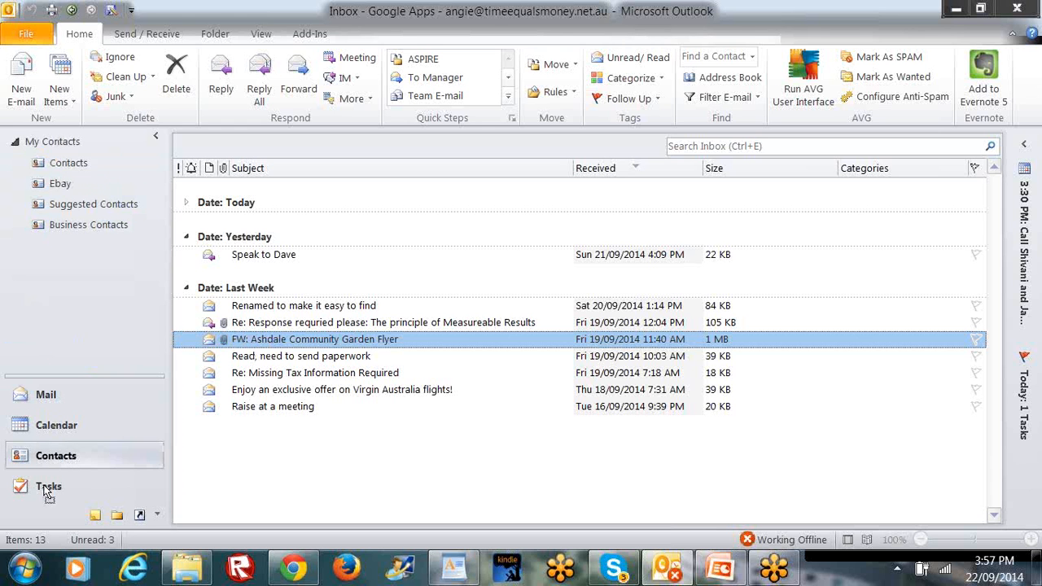
left_click(47, 490)
key("ctrl+1")
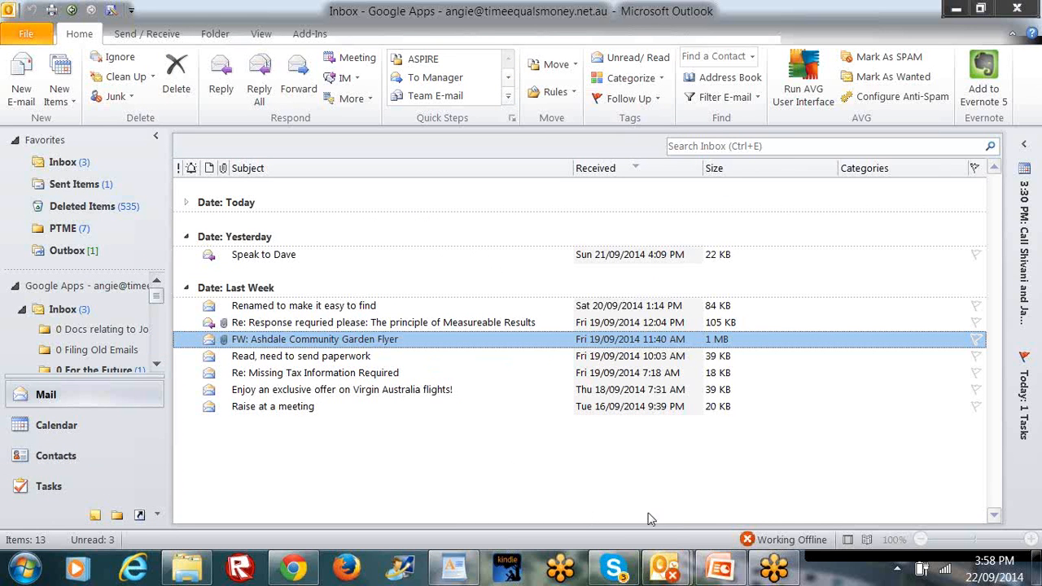
mouse_move(664, 564)
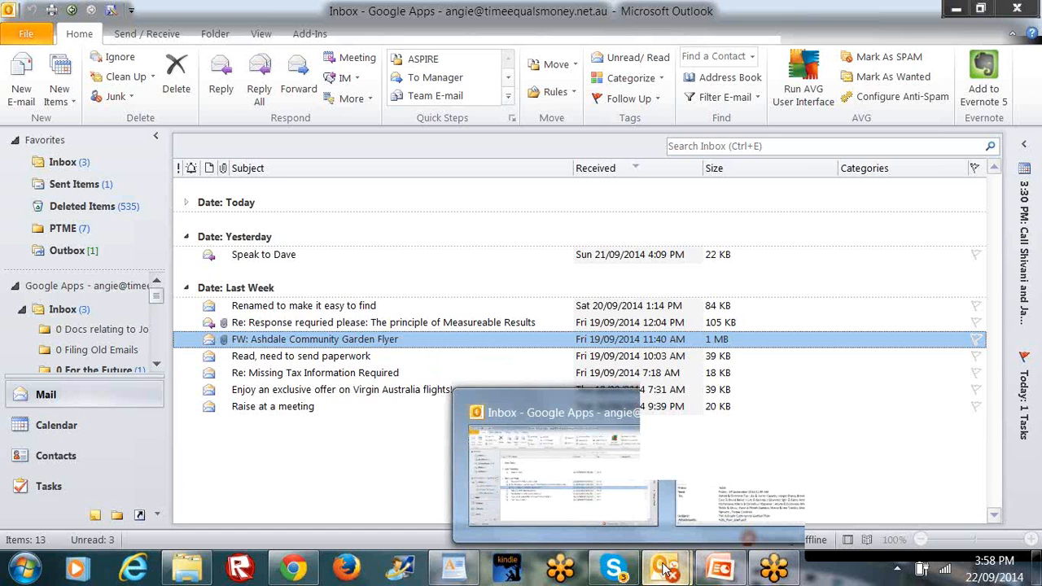
left_click(717, 516)
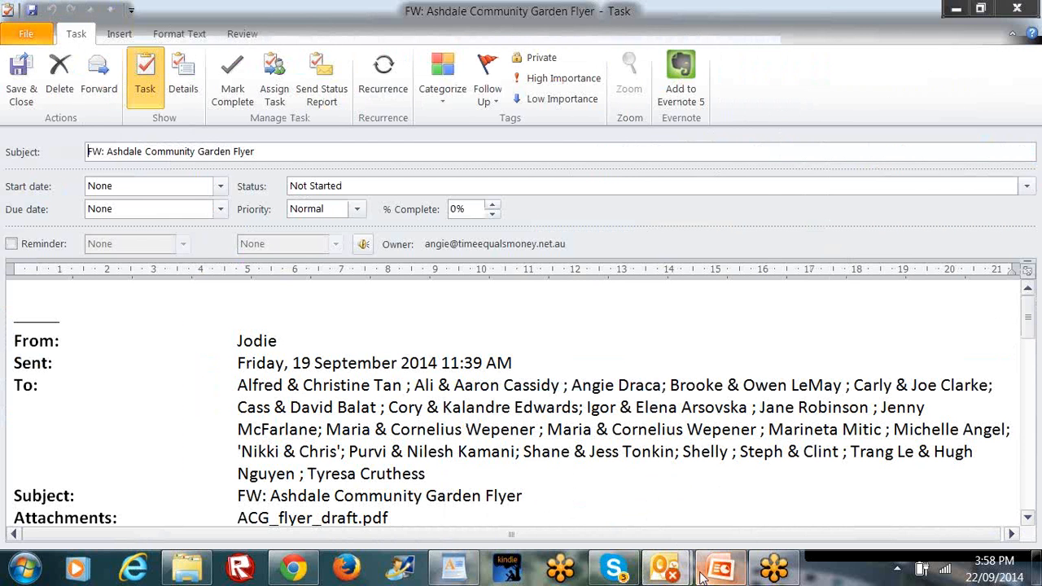
mouse_move(666, 569)
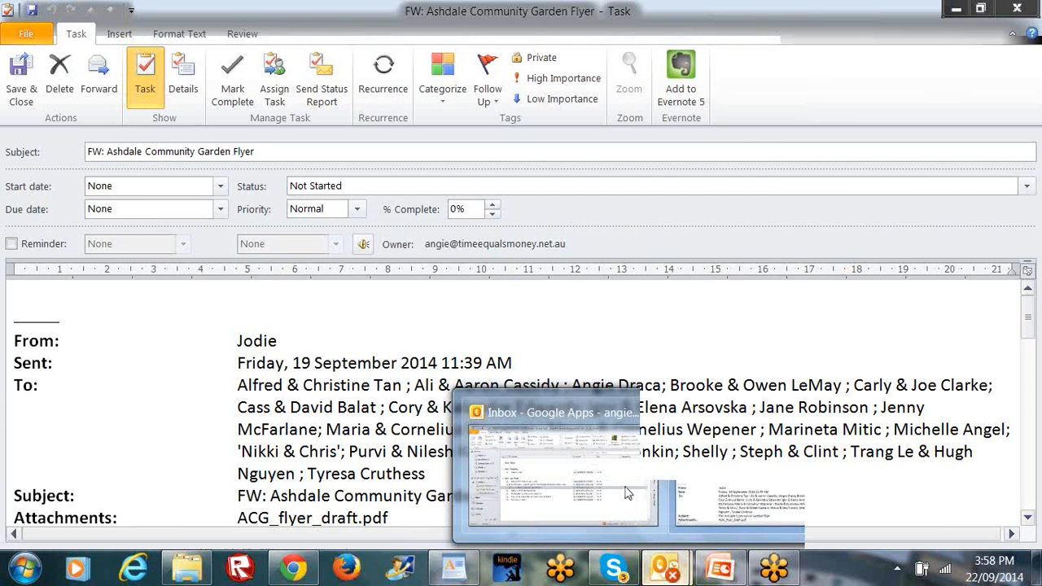
mouse_move(603, 526)
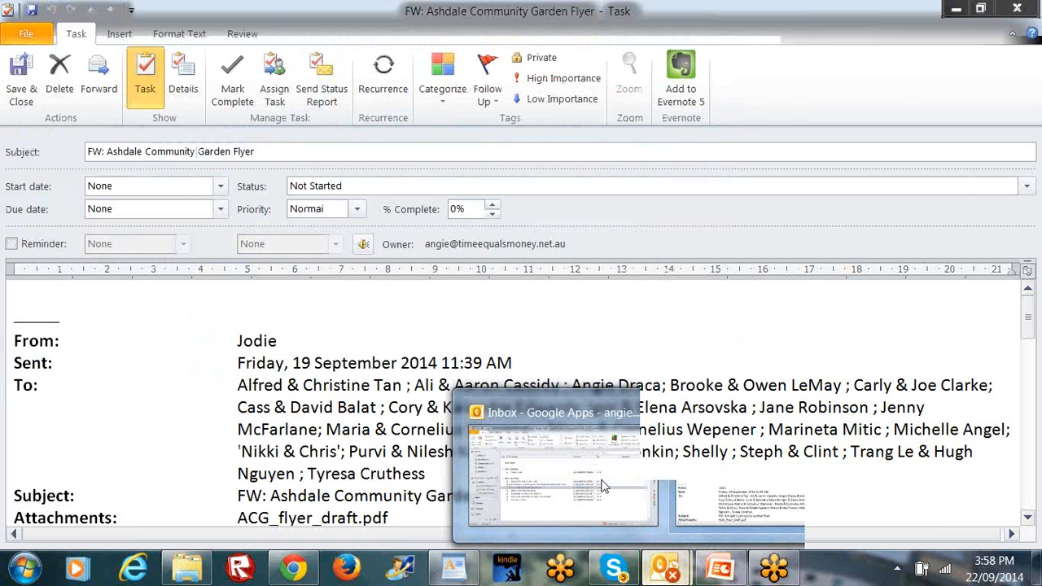
mouse_move(629, 488)
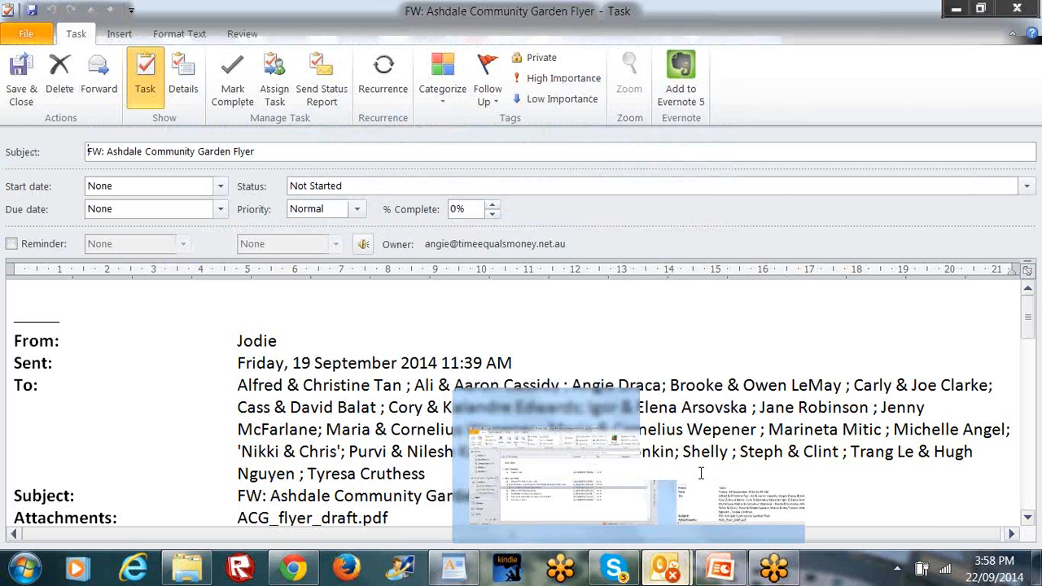
Delete the email header lines above Attachments and the Original Message header block from the task's notes.
left_click(19, 303)
left_click_drag(19, 303, 19, 473)
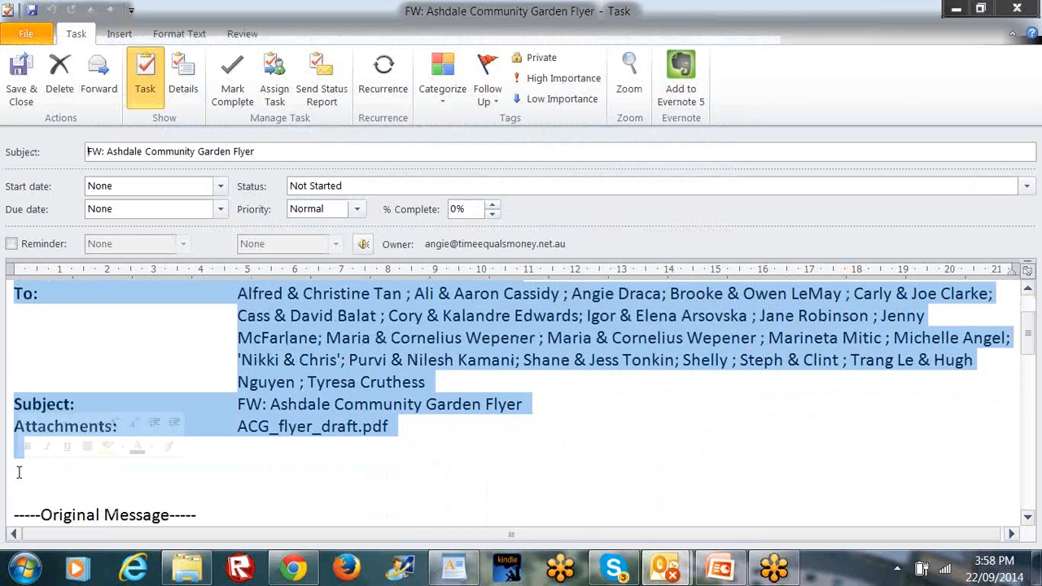
left_click(74, 385)
left_click_drag(508, 399, 426, 404)
left_click_drag(230, 377, 23, 278)
key("Delete")
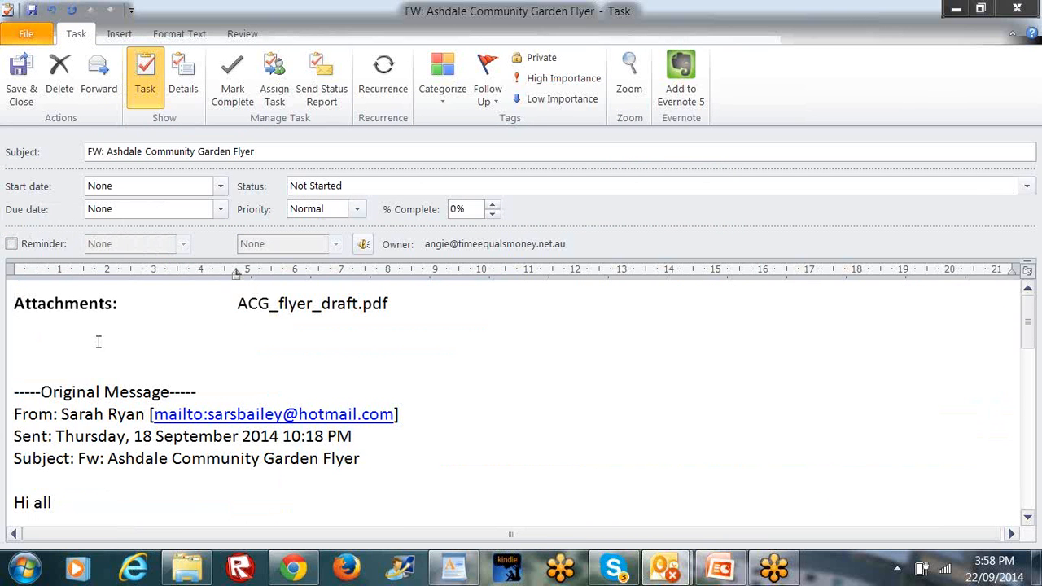
left_click_drag(16, 366, 18, 493)
key("Delete")
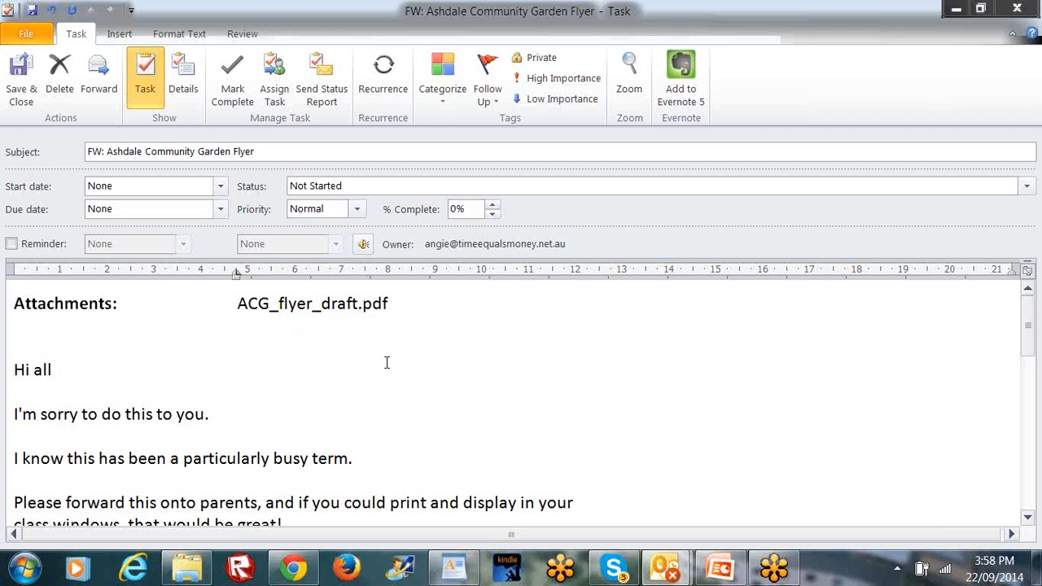
Replace the "FW:" prefix in the task's subject with "REply to", the sender's first name and "re".
left_click(98, 151)
key("BackSpace")
key("BackSpace")
key("BackSpace")
key("Delete")
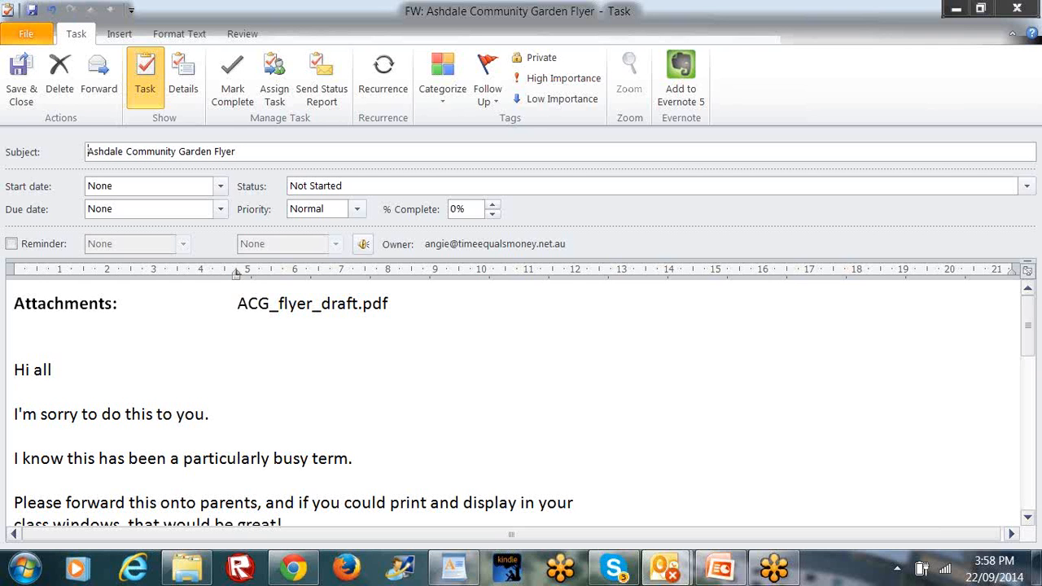
type("REply to Jodie re")
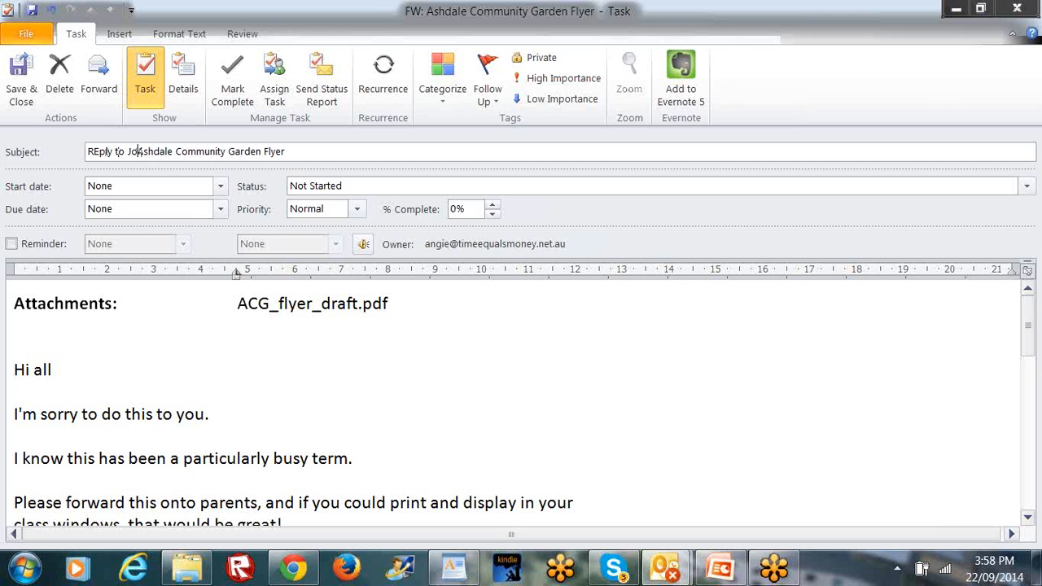
Set the task's start date to Wed 24/09/2014, correct the subject's first word to "Reply", and save and close the task.
left_click(220, 187)
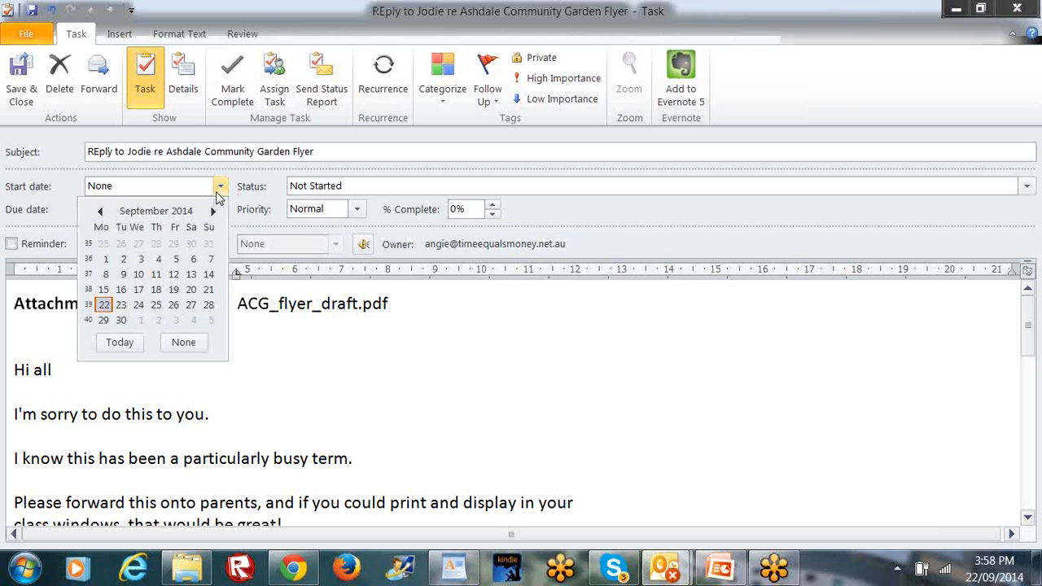
left_click(139, 304)
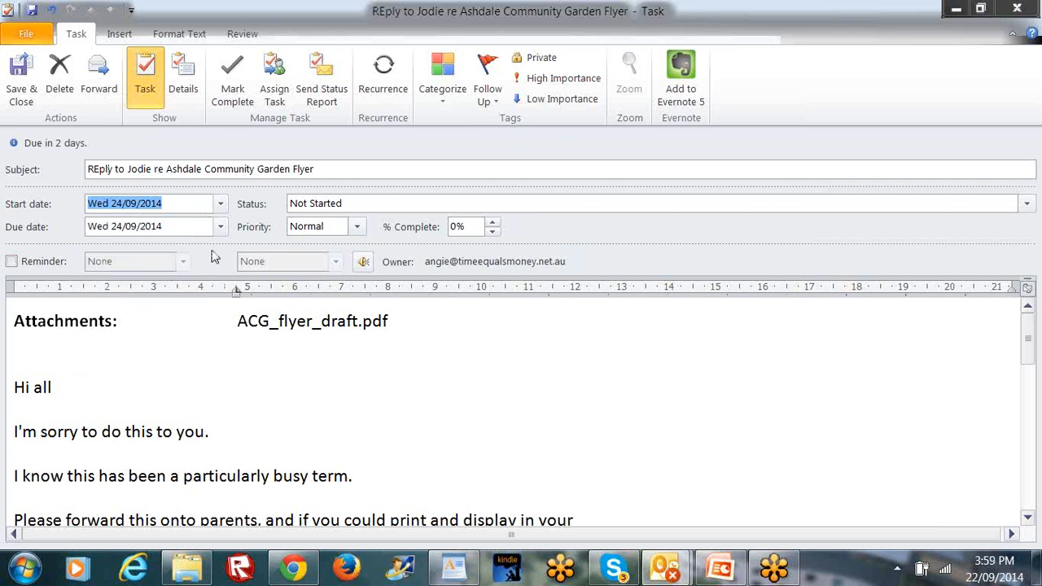
left_click(101, 170)
key("BackSpace")
type("e")
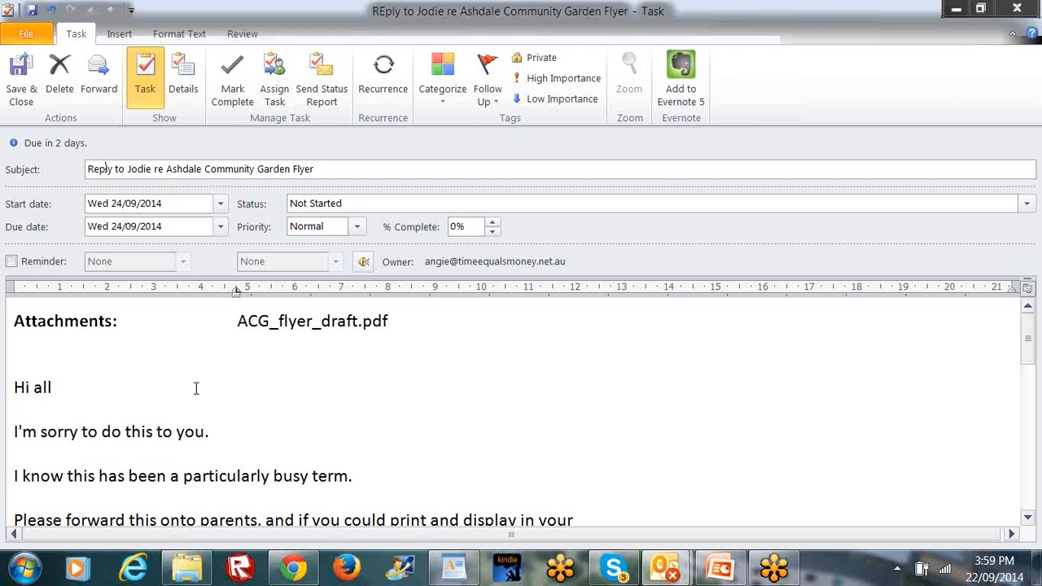
left_click(23, 99)
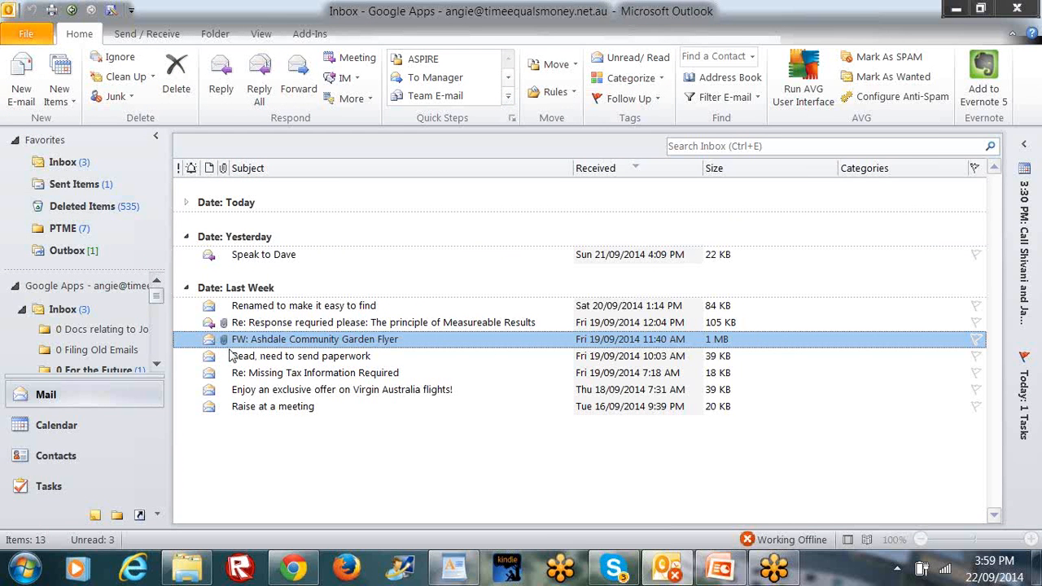
Mark the third task under Wednesday 24 September complete in the Calendar's daily task list and return to the Inbox.
left_click(82, 429)
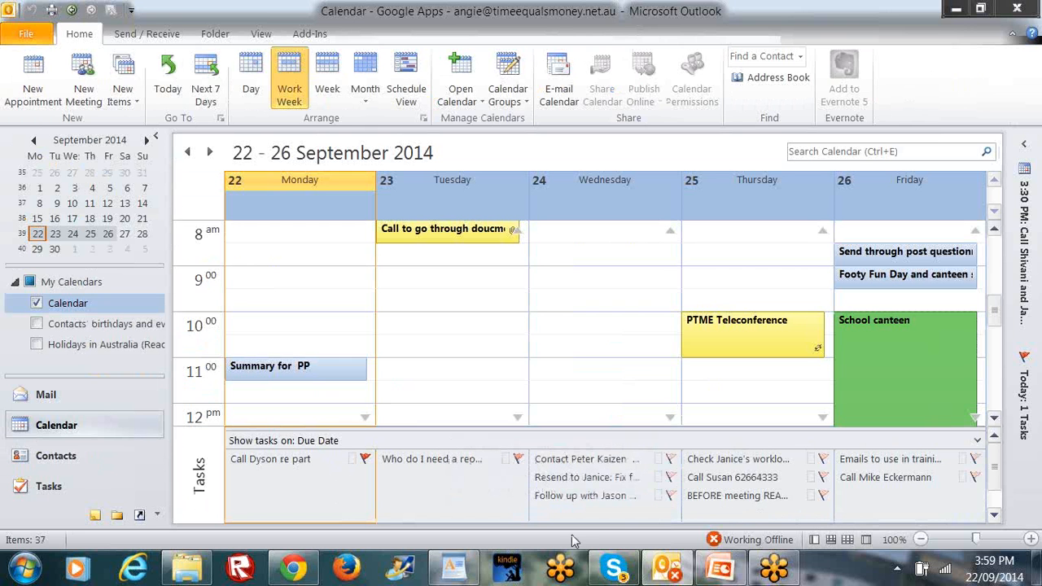
left_click(671, 498)
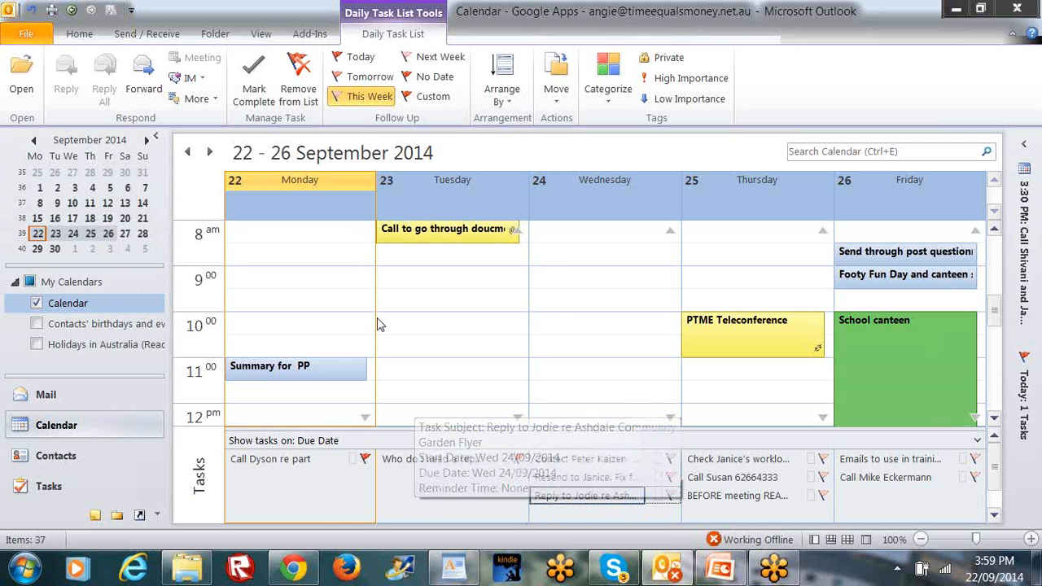
left_click(105, 391)
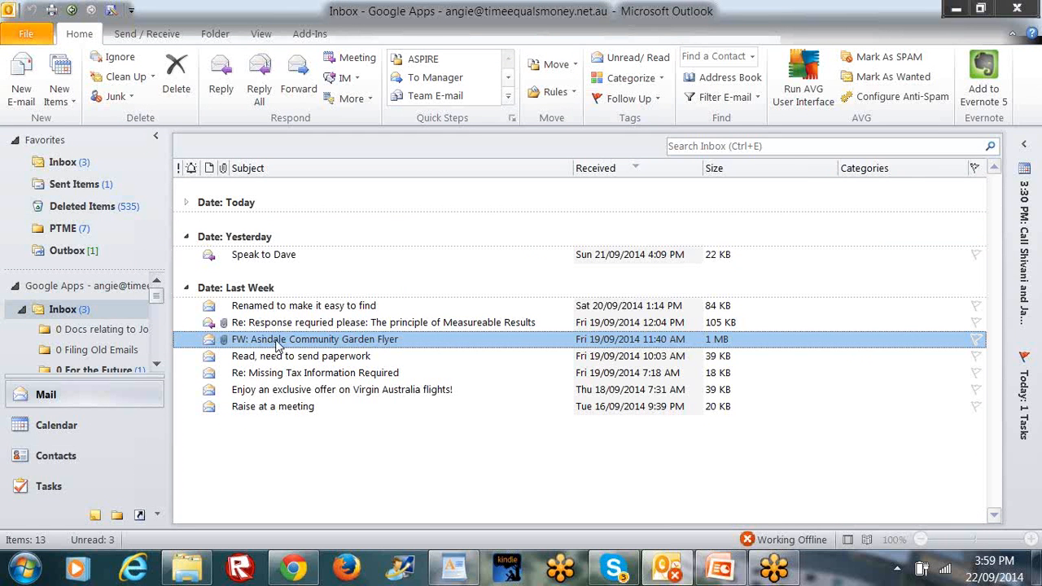
Move the Inbox email "FW: Ashdale Community Garden Flyer" to Tasks as a task with attachment and bring up the task's window.
right_click(54, 491)
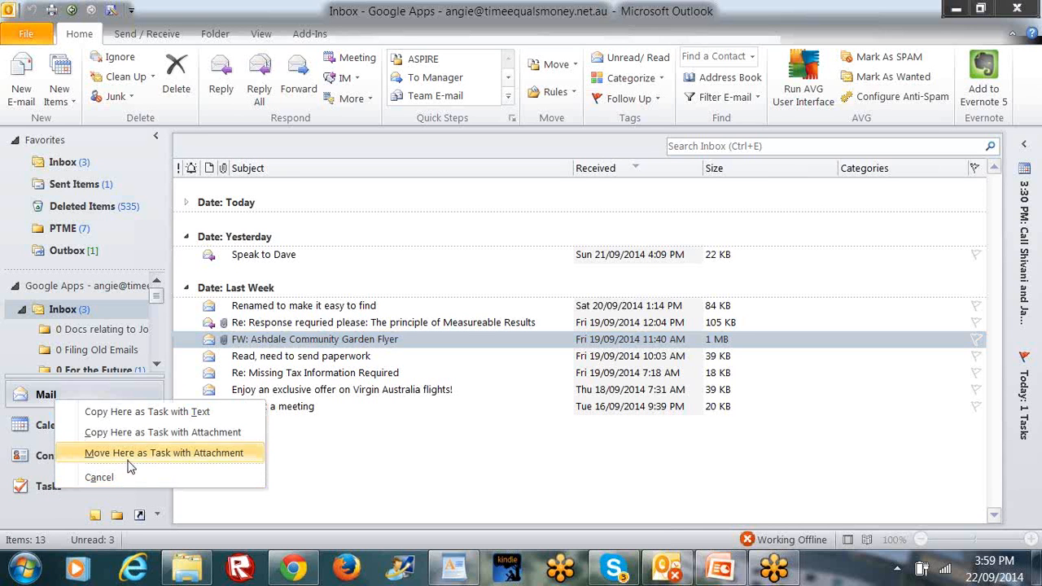
left_click(867, 140)
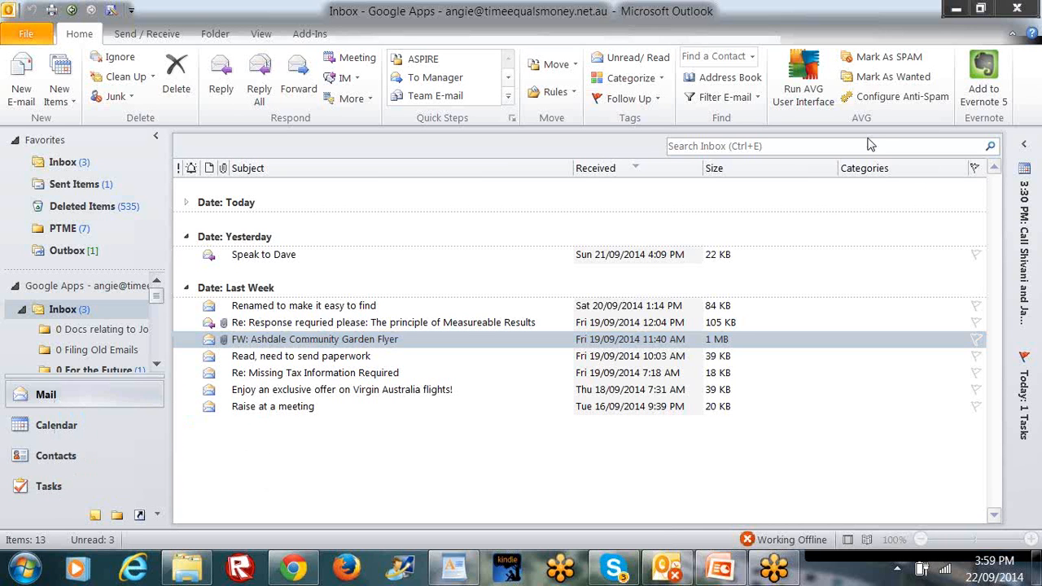
left_click(238, 340)
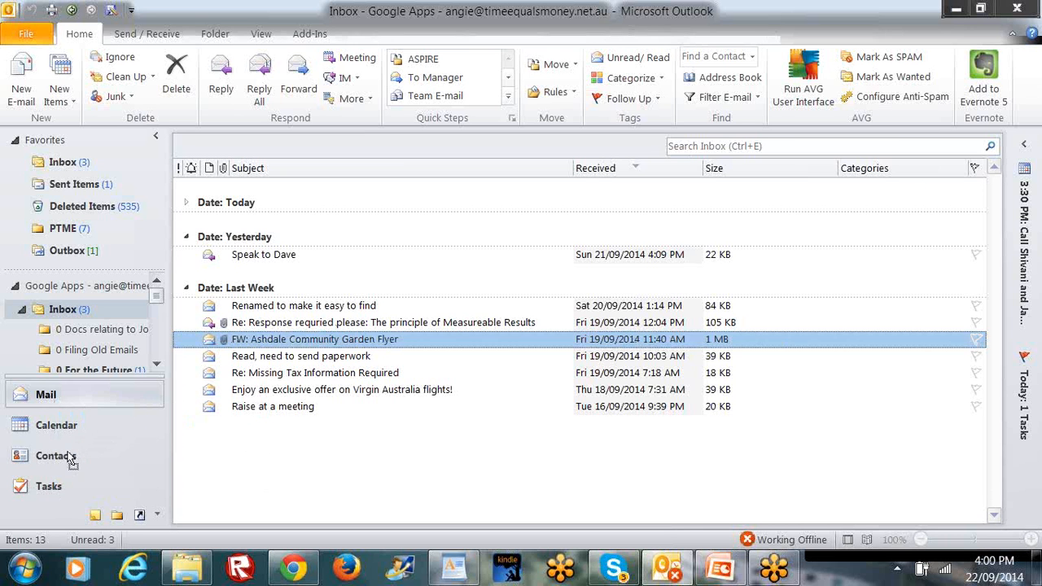
left_click_drag(56, 497, 57, 486)
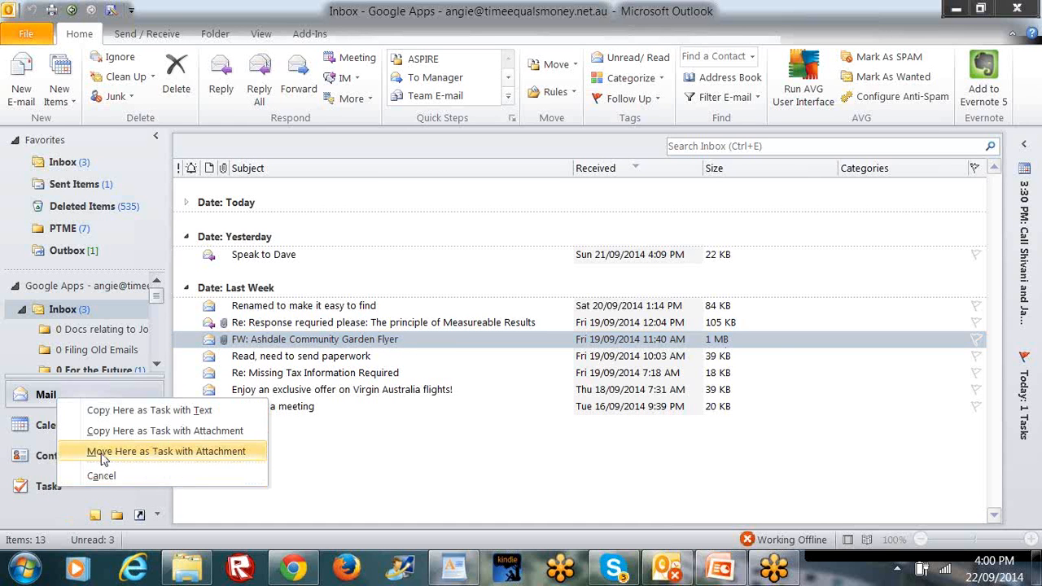
left_click(159, 461)
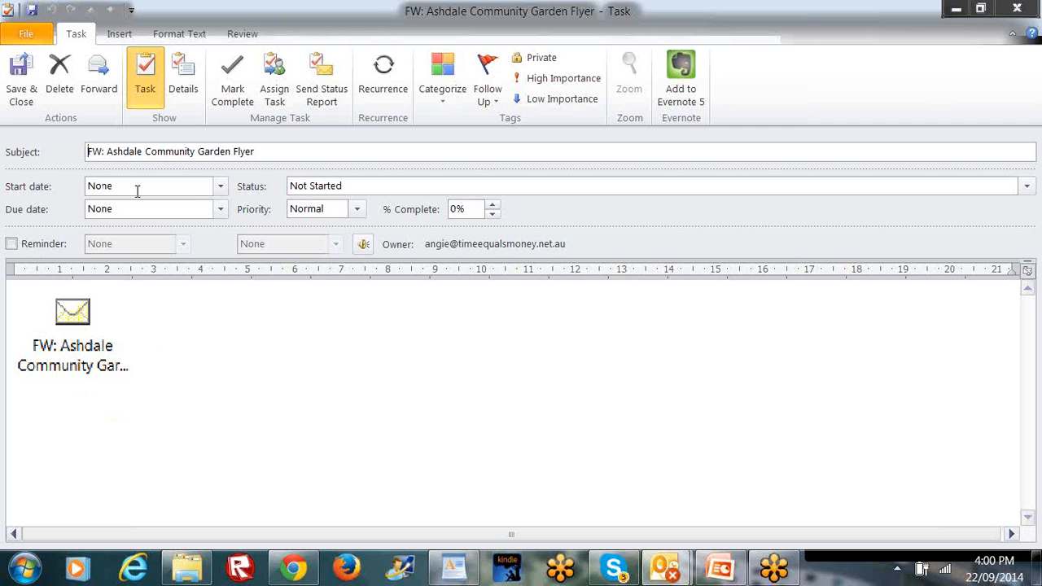
Replace "FW" in the task's subject with "Review email and reply to" and the sender's first name.
double_click(96, 153)
type("REview")
key("BackSpace")
key("BackSpace")
key("BackSpace")
key("BackSpace")
key("BackSpace")
key("BackSpace")
type("ew")
key("BackSpace")
type("view email end reply to Jodie")
Set the task's start date to Tue 23/09/2014, and save and close the task.
left_click(220, 185)
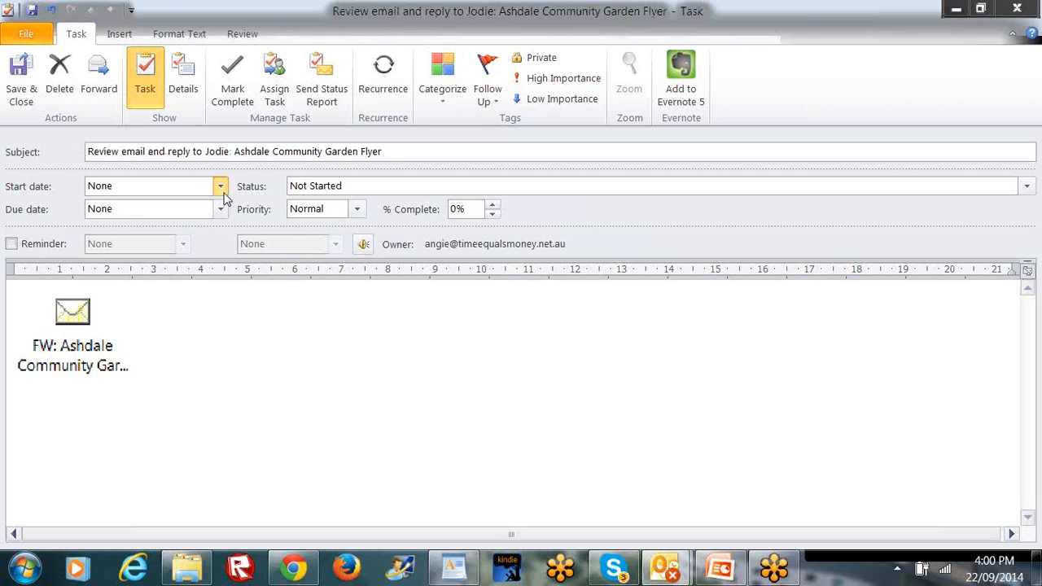
left_click(120, 305)
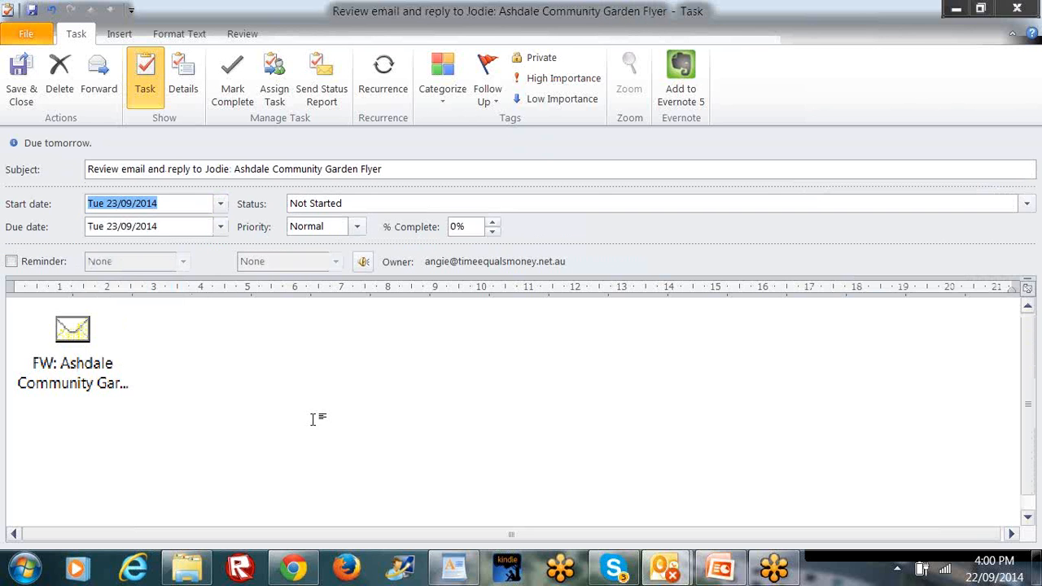
left_click(19, 81)
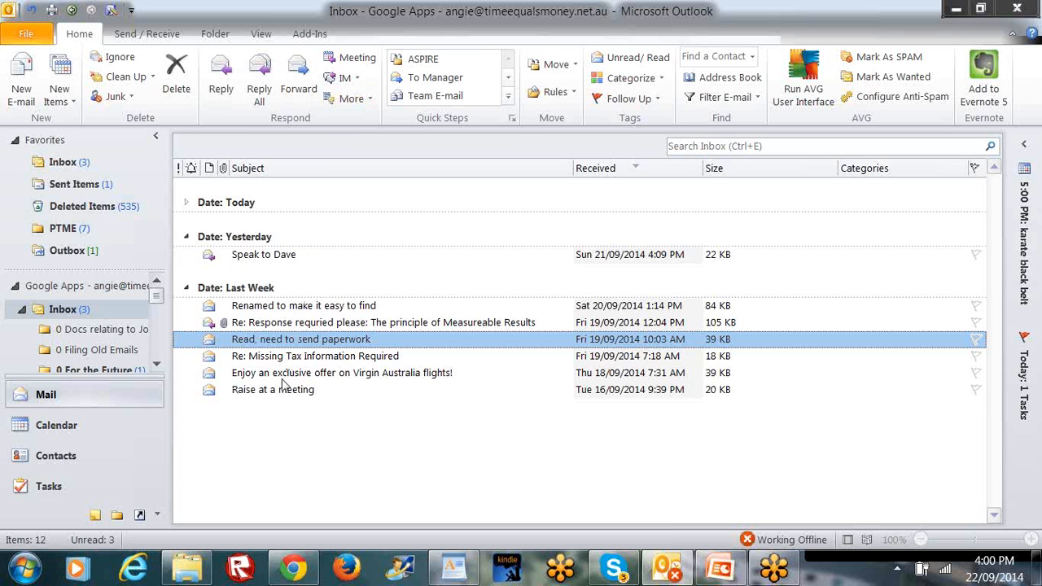
Open the Tuesday 23 September review task from the Calendar's daily task list, view its attached email, and close both windows.
left_click(132, 430)
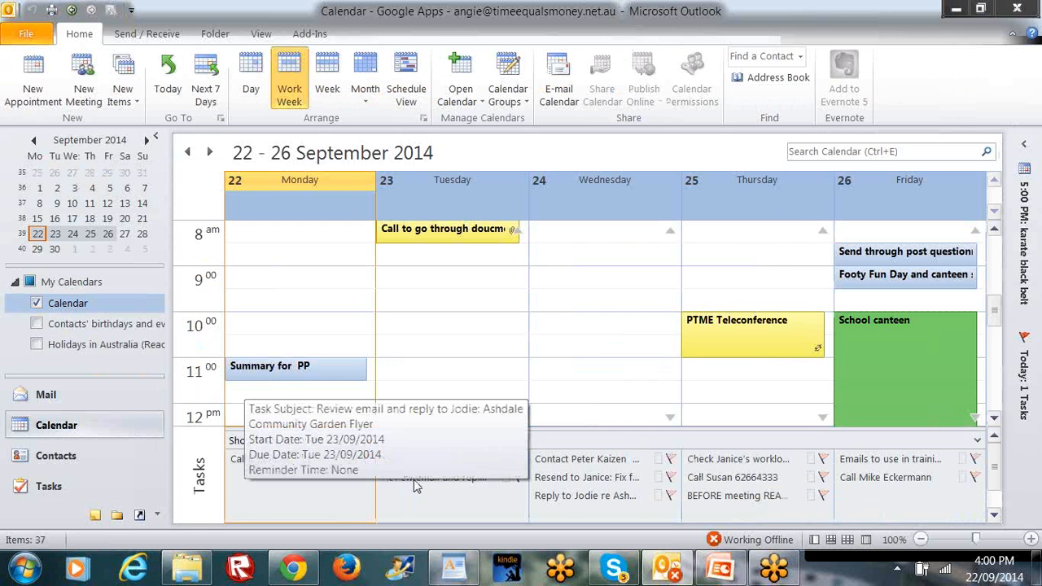
double_click(414, 486)
double_click(104, 373)
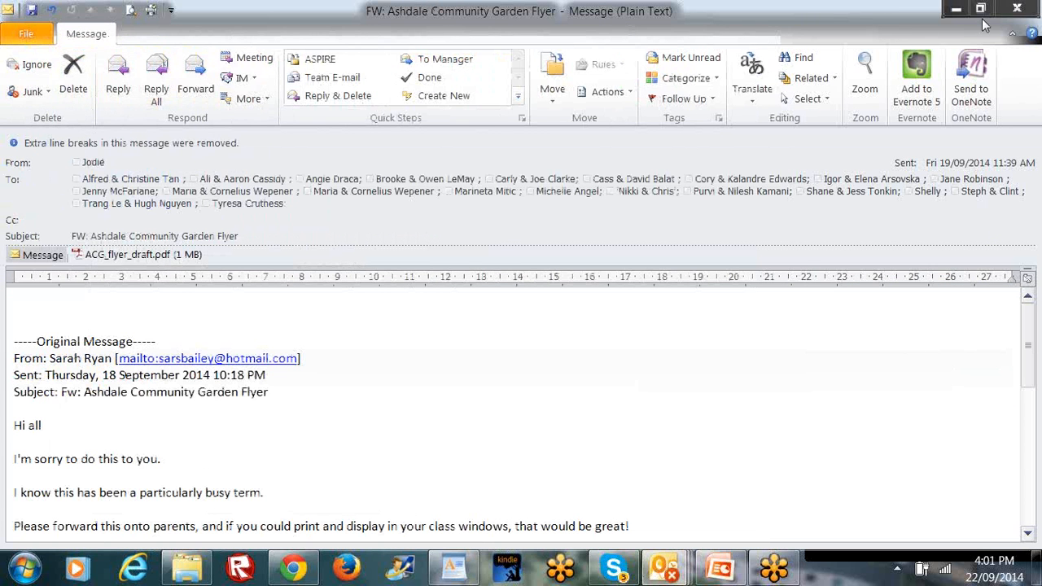
left_click(1028, 16)
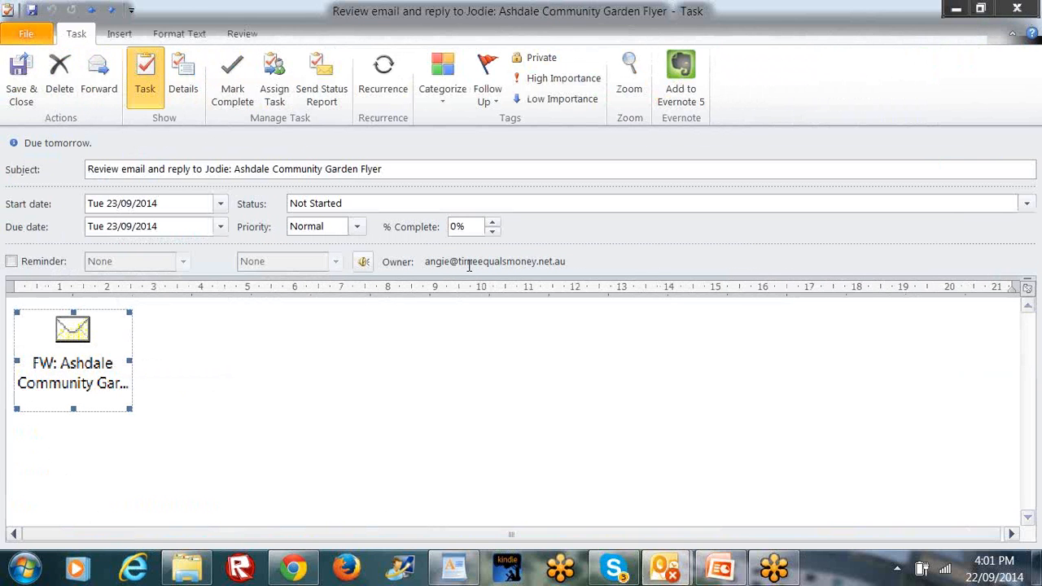
left_click(1017, 8)
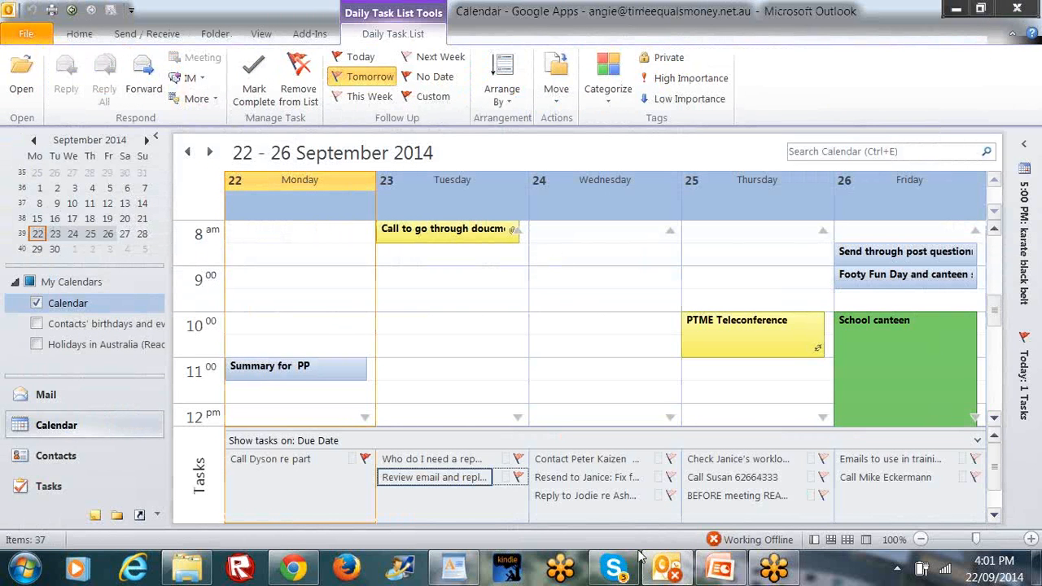
left_click(713, 578)
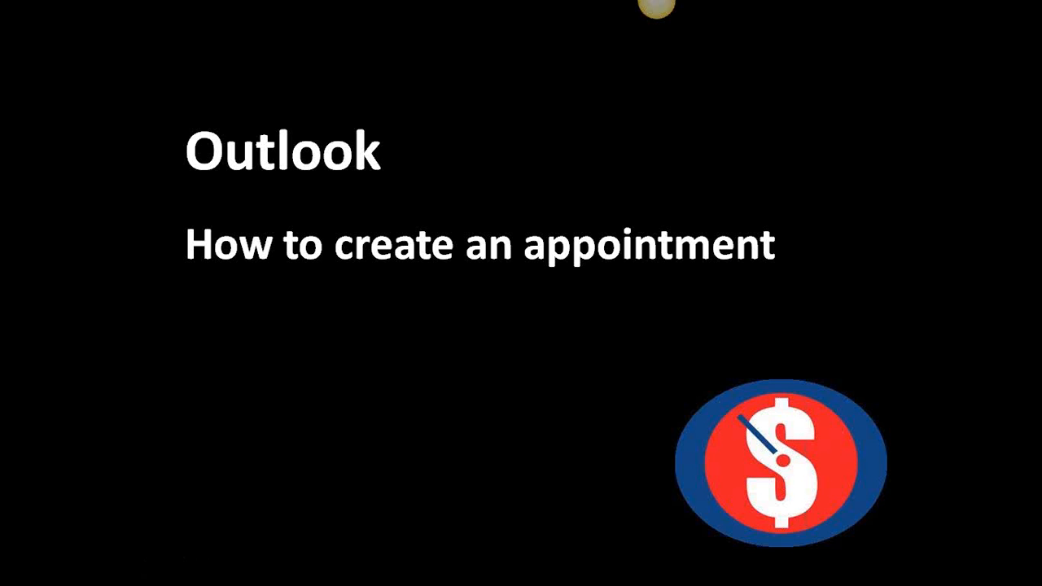
key("Escape")
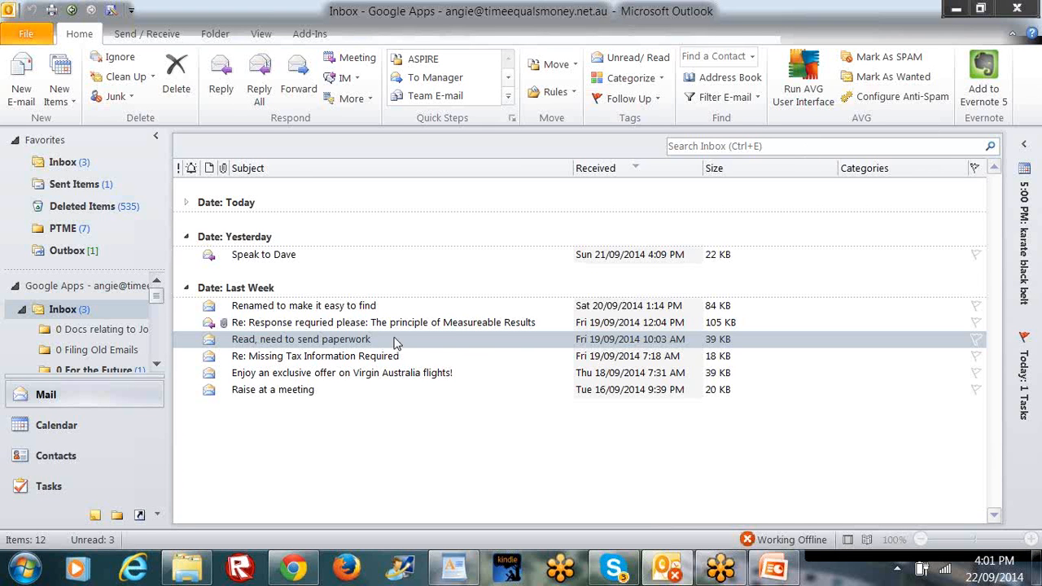
Move the Inbox email "Re: Response requried please: The principle of Measureable Results" to the Calendar as an appointment with attachment and bring up its window.
left_click(287, 325)
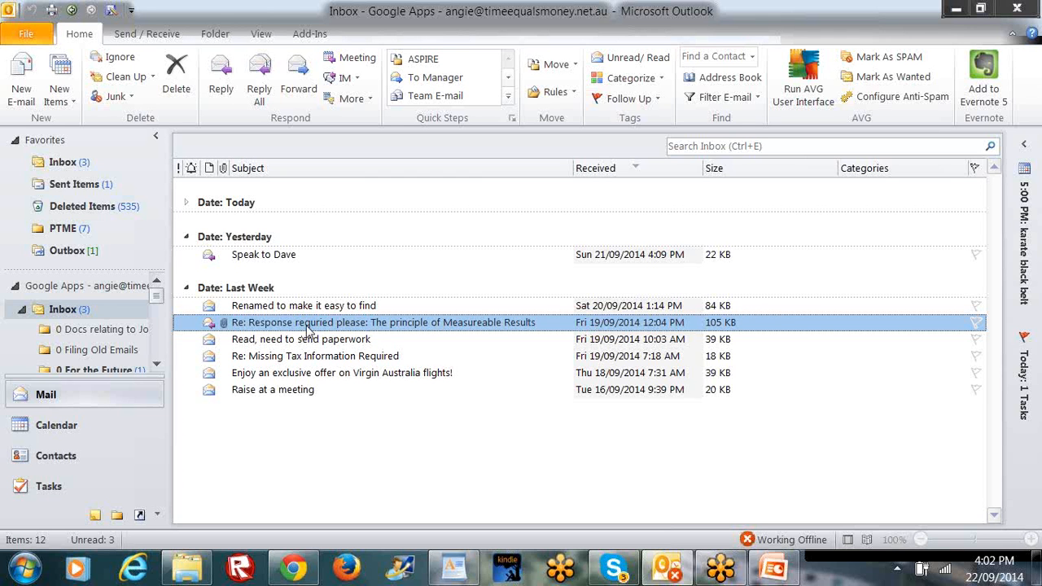
left_click_drag(311, 329, 236, 326)
left_click_drag(284, 328, 73, 431)
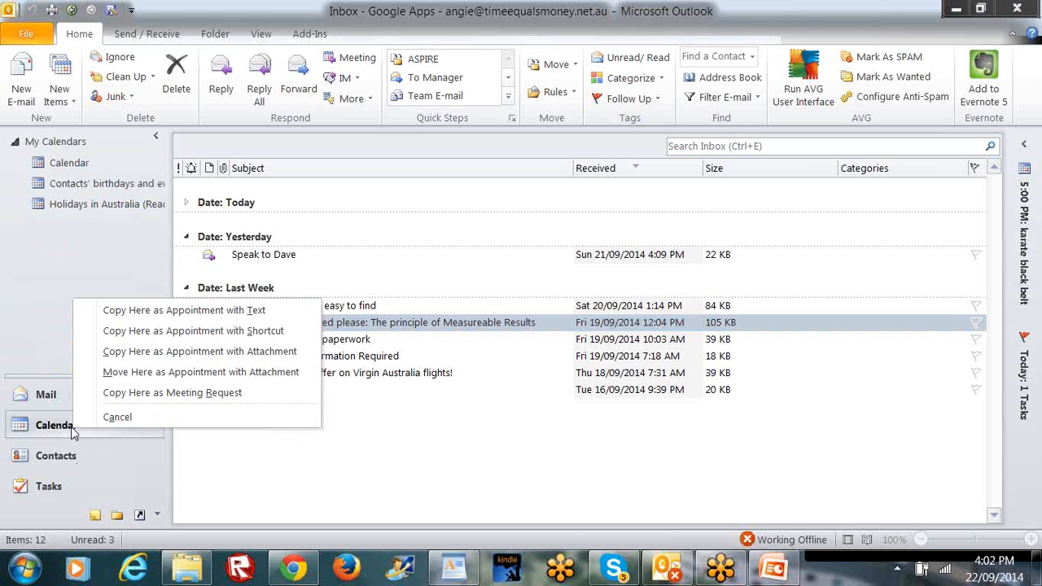
left_click(119, 374)
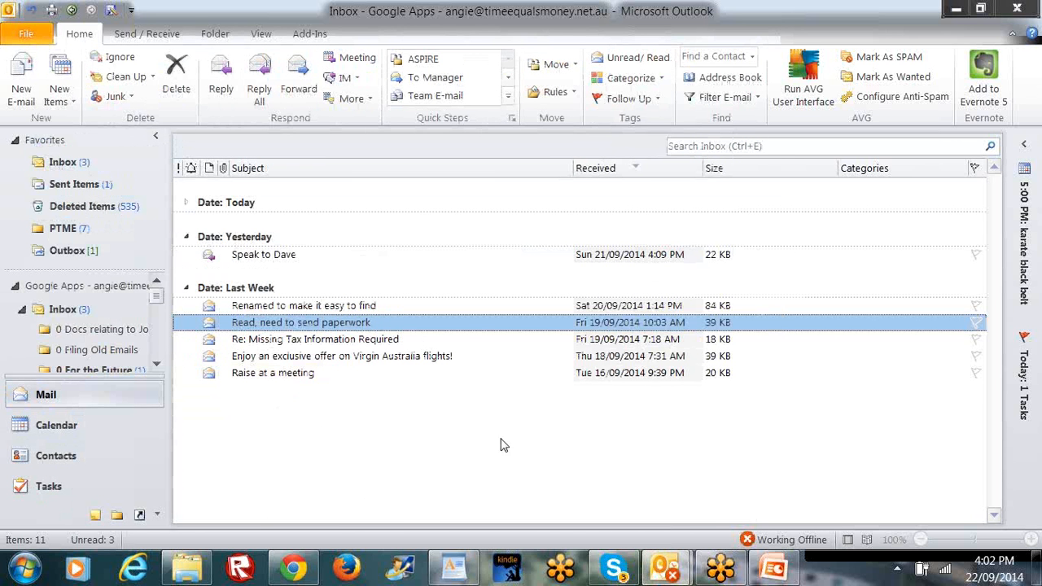
mouse_move(661, 574)
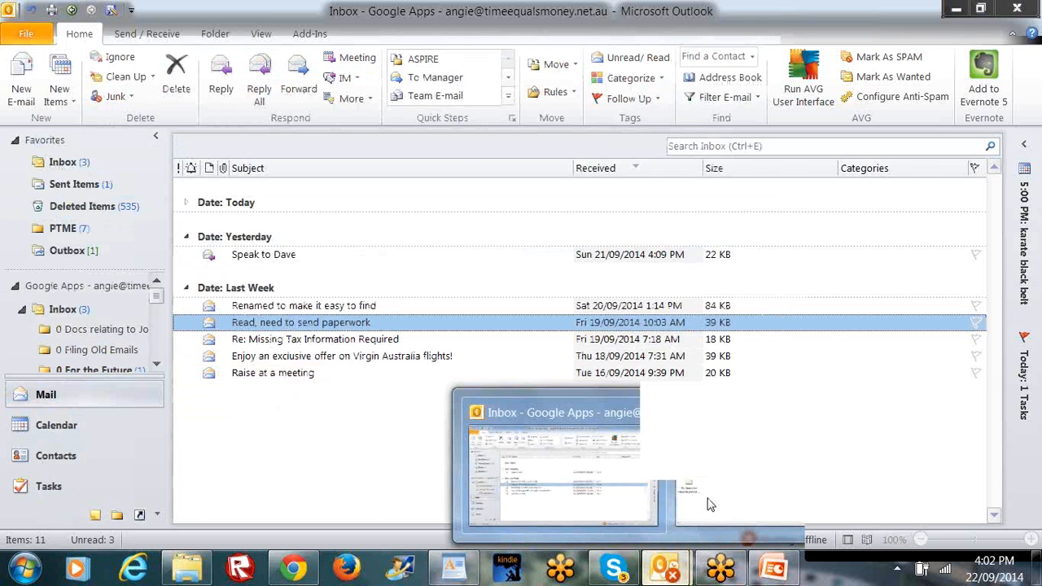
left_click(781, 505)
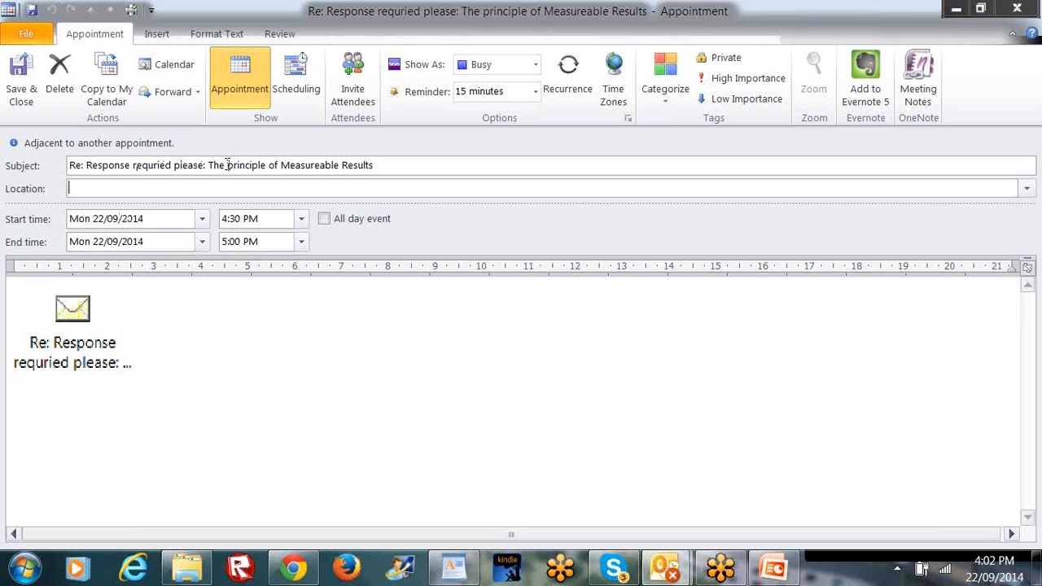
Replace "Re: Response requried please:" in the appointment's subject with "REply to questionnaire:".
left_click_drag(204, 165, 12, 167)
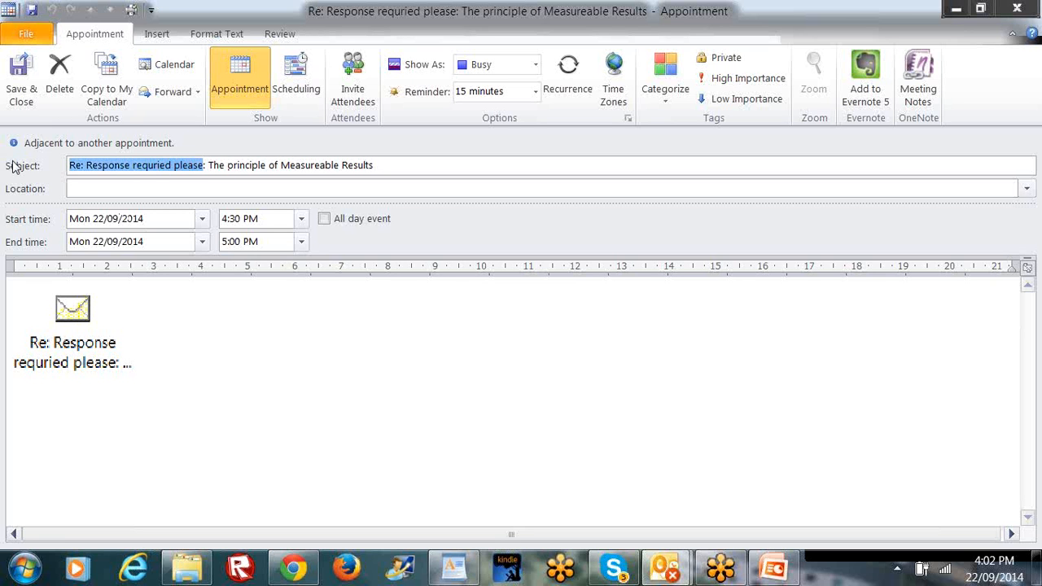
type("REply")
key("Delete")
type("to questionnaire:")
Schedule the appointment for Tue 23/09/2014 from 10:00 AM to 11:30 AM, and save and close it.
left_click(201, 219)
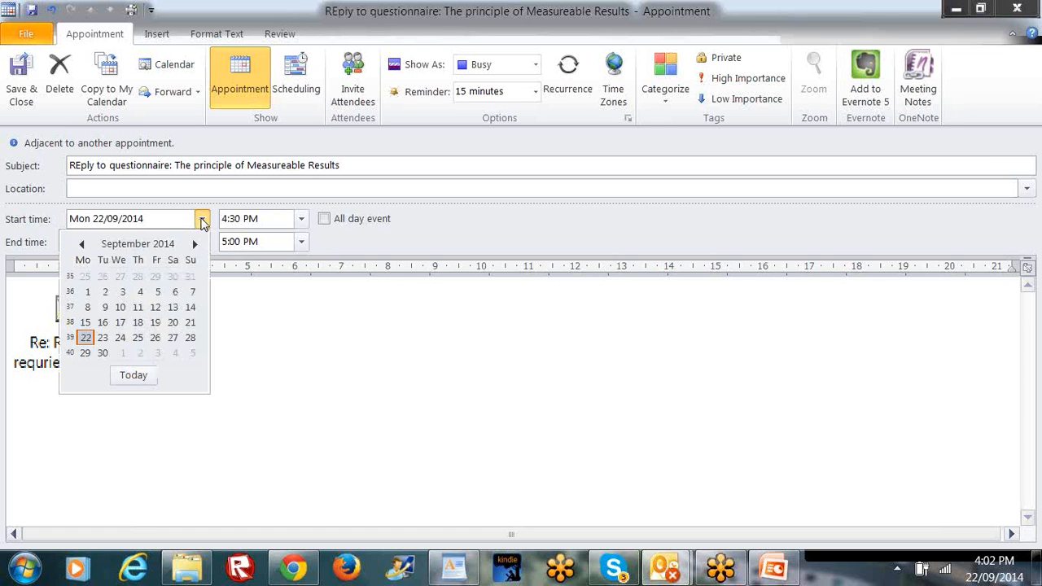
left_click(105, 340)
left_click(302, 219)
scroll(304, 241, "up", 6)
left_click(291, 254)
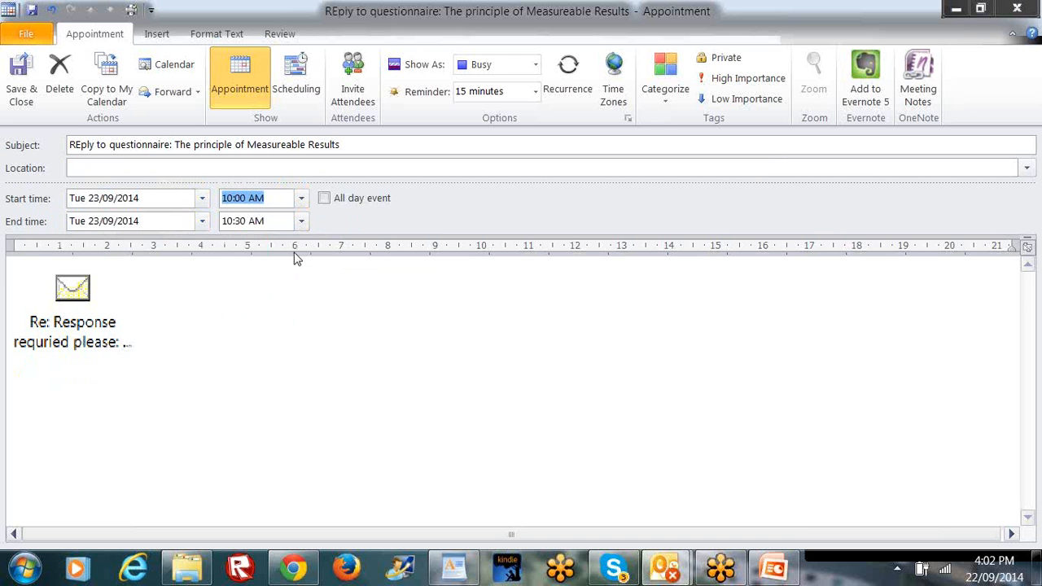
left_click(302, 221)
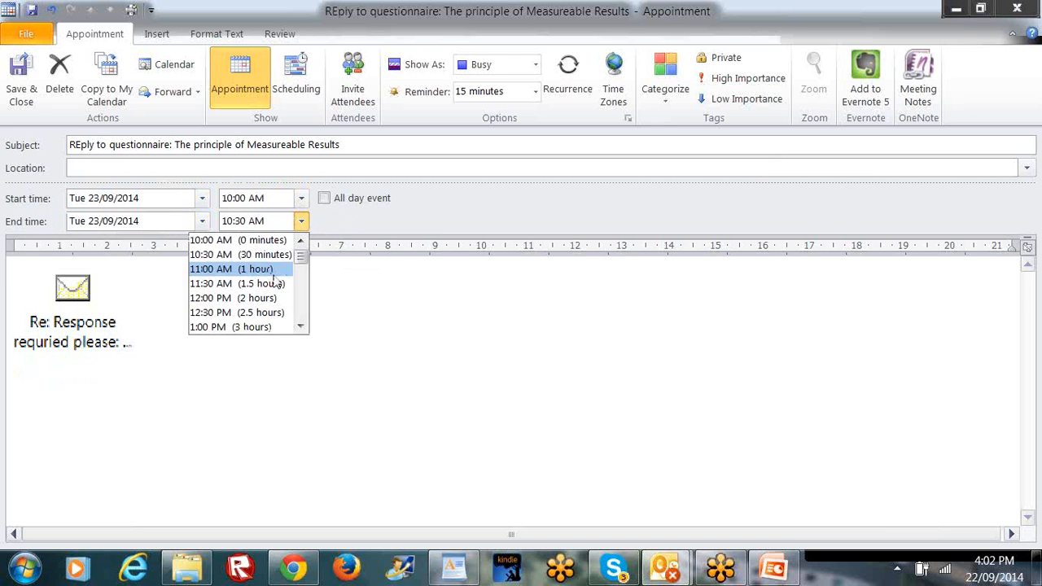
left_click(274, 284)
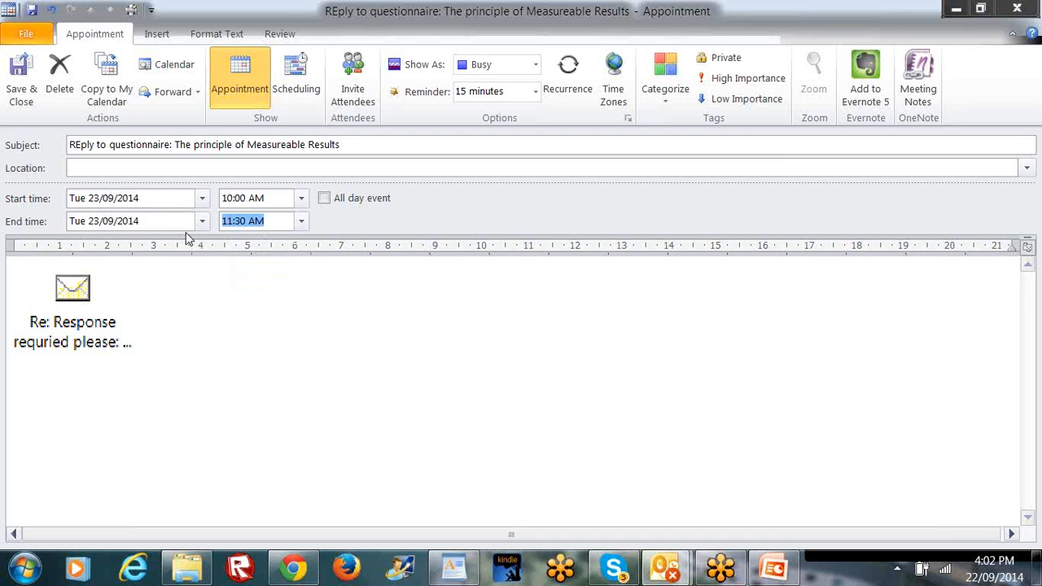
left_click(18, 99)
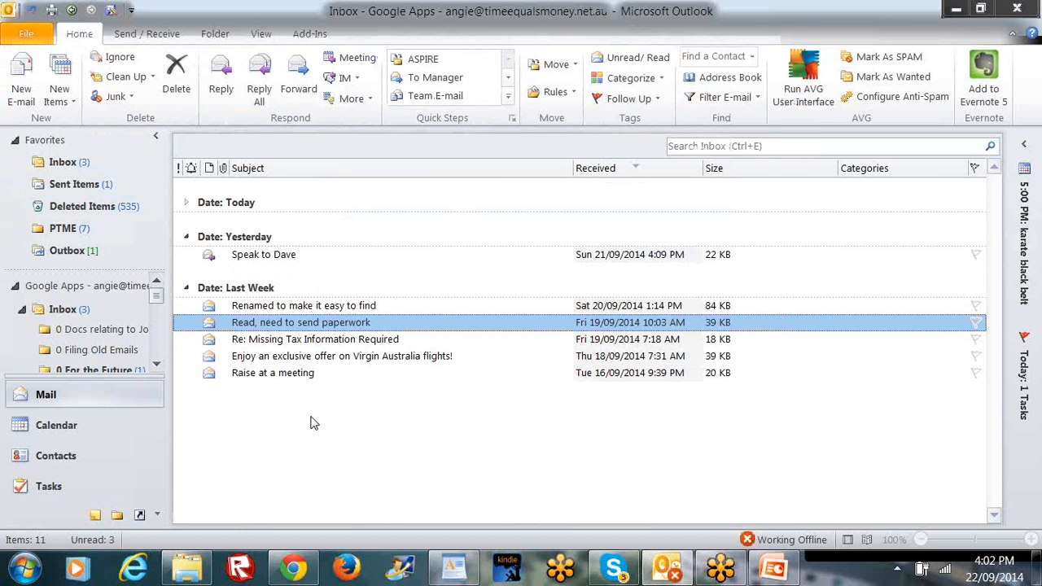
Find the questionnaire appointment on Tuesday 23 September in the Calendar and open it.
left_click(43, 424)
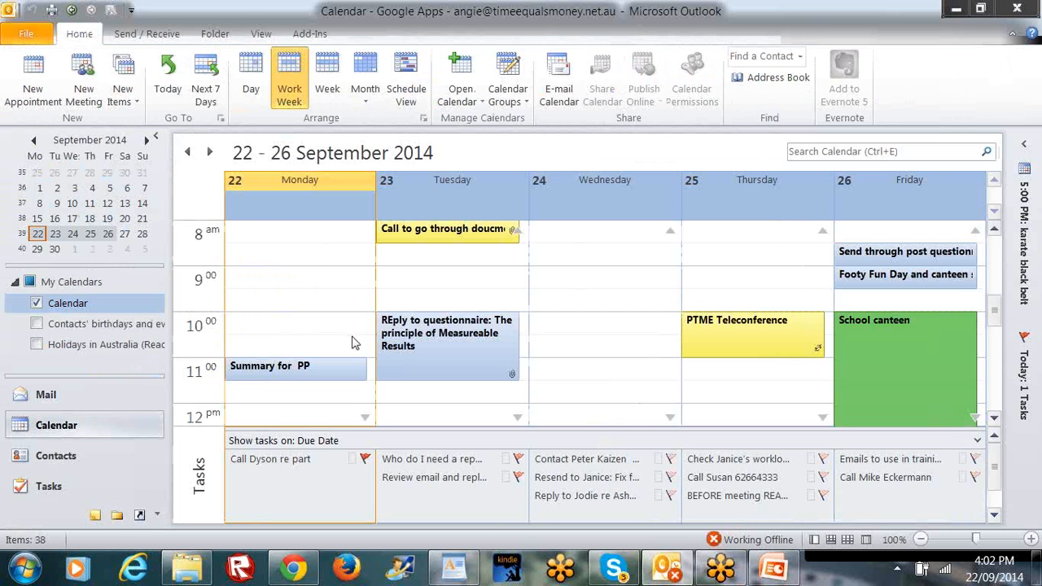
left_click(439, 342)
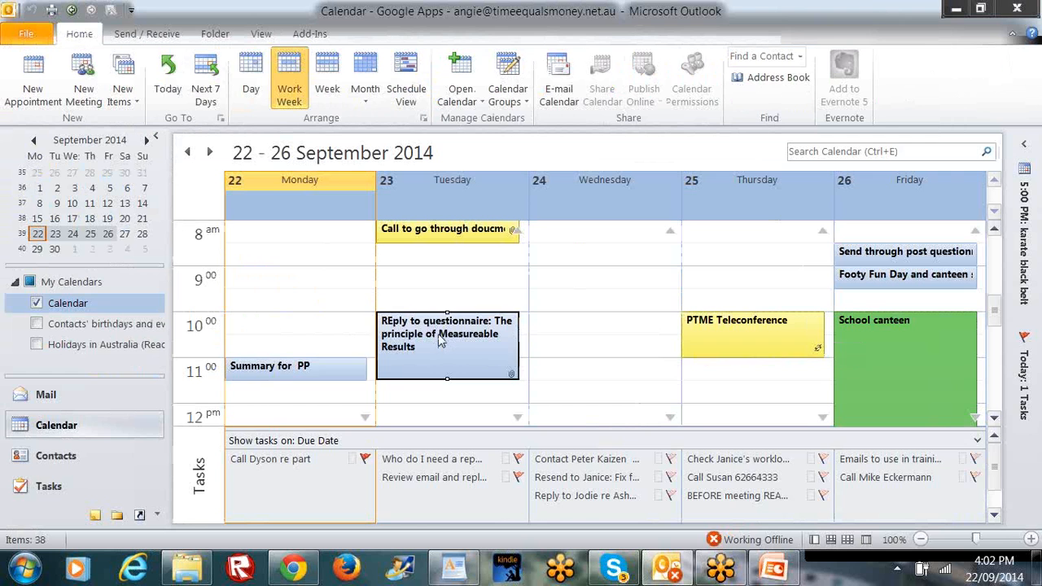
double_click(439, 342)
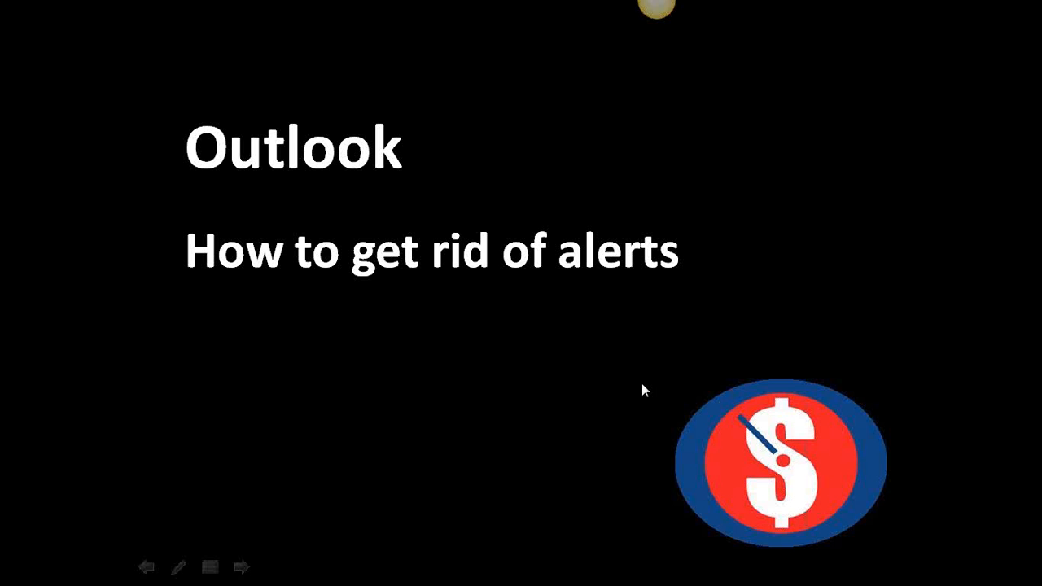
key("ctrl+t")
left_click(591, 332)
key("alt+Tab")
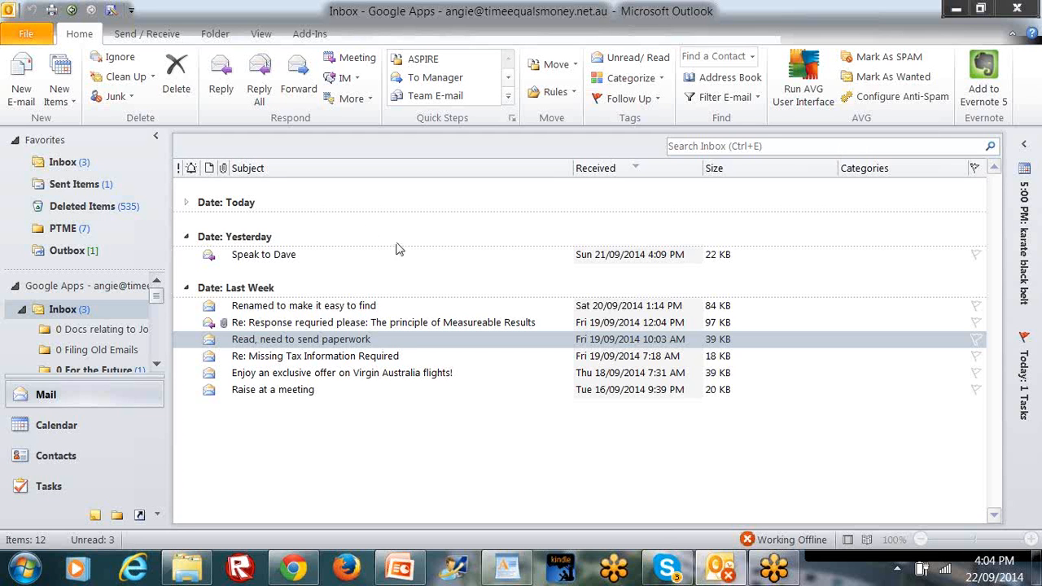
Turn off the new-message sound, mouse pointer change, taskbar envelope icon and Desktop Alert in the mail options.
left_click(31, 41)
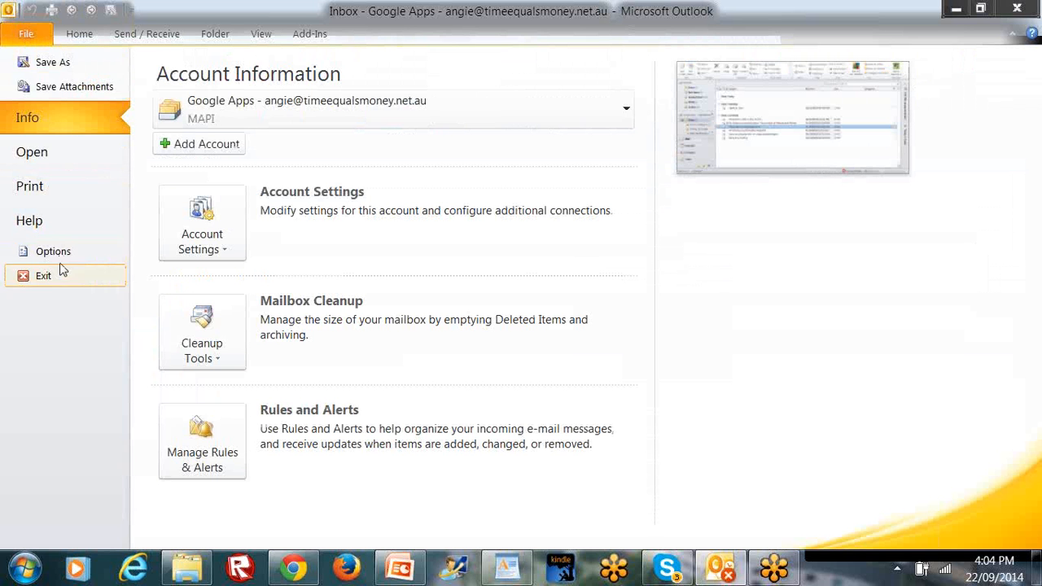
left_click(54, 252)
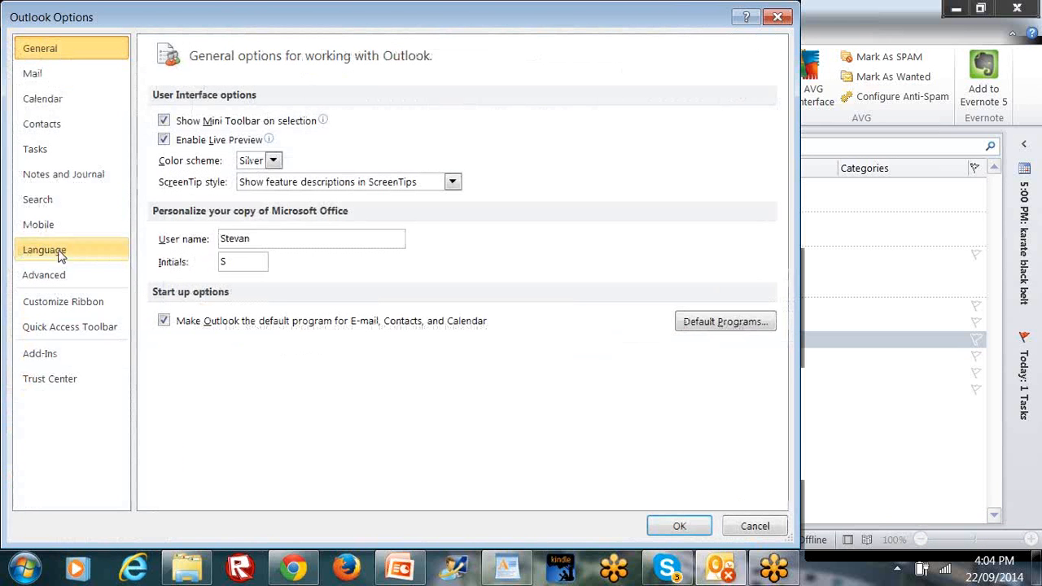
left_click(33, 74)
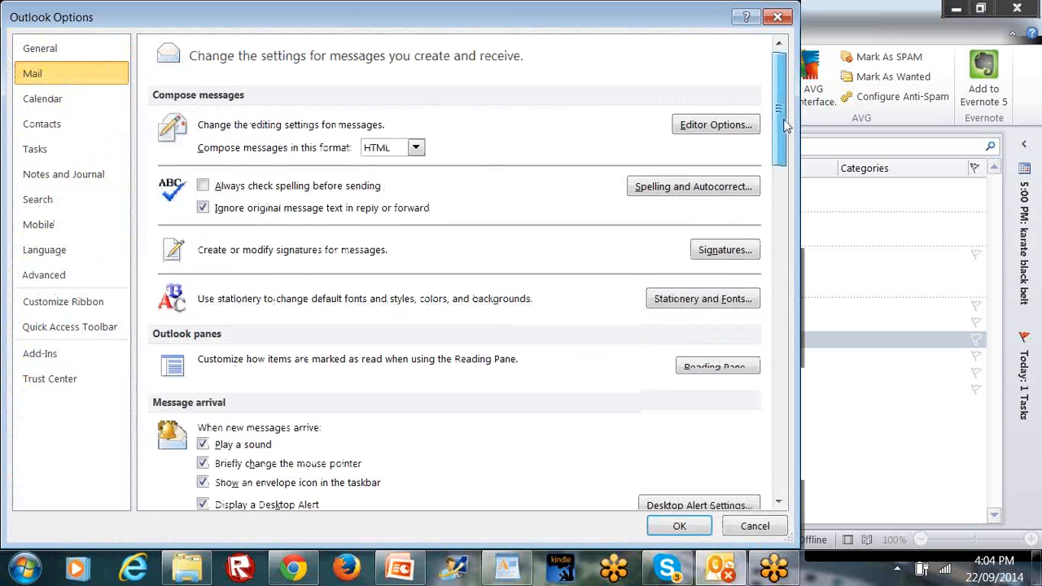
scroll(783, 114, "down", 3)
left_click(203, 296)
left_click(202, 314)
left_click(203, 334)
left_click(203, 357)
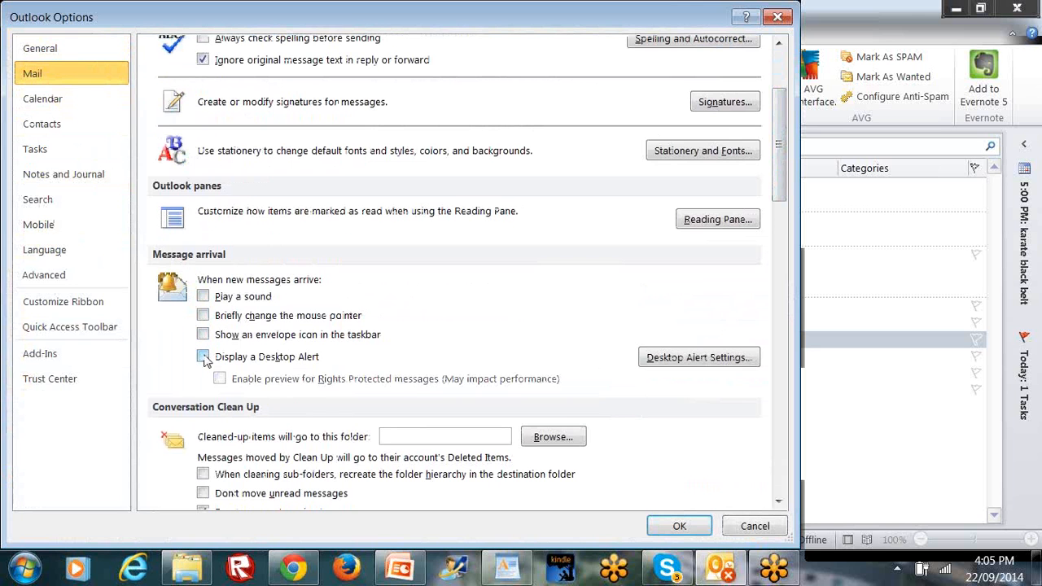
left_click(676, 526)
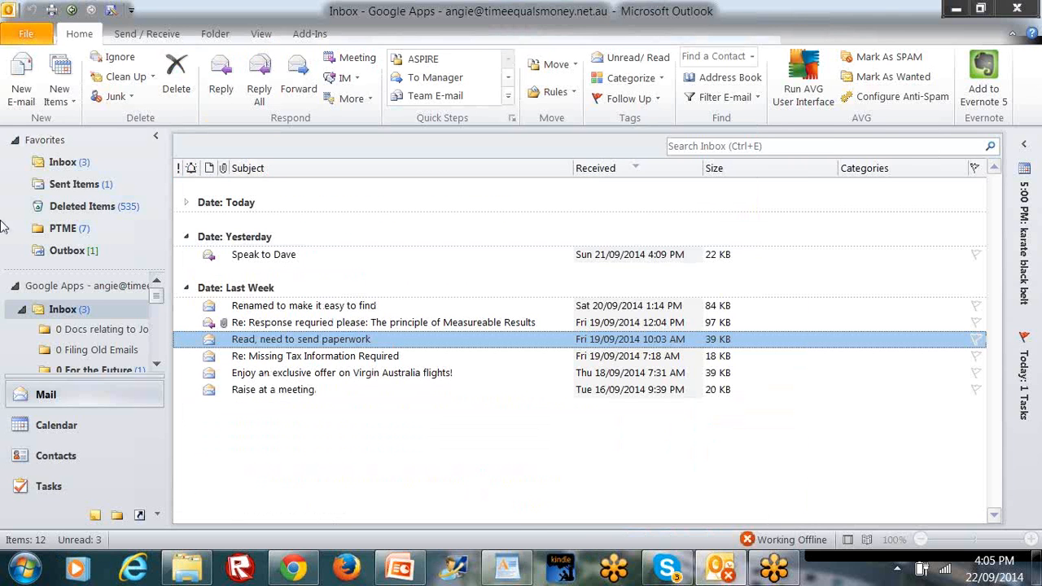
Reopen the mail options to check the message arrival settings, and close them again.
left_click(37, 35)
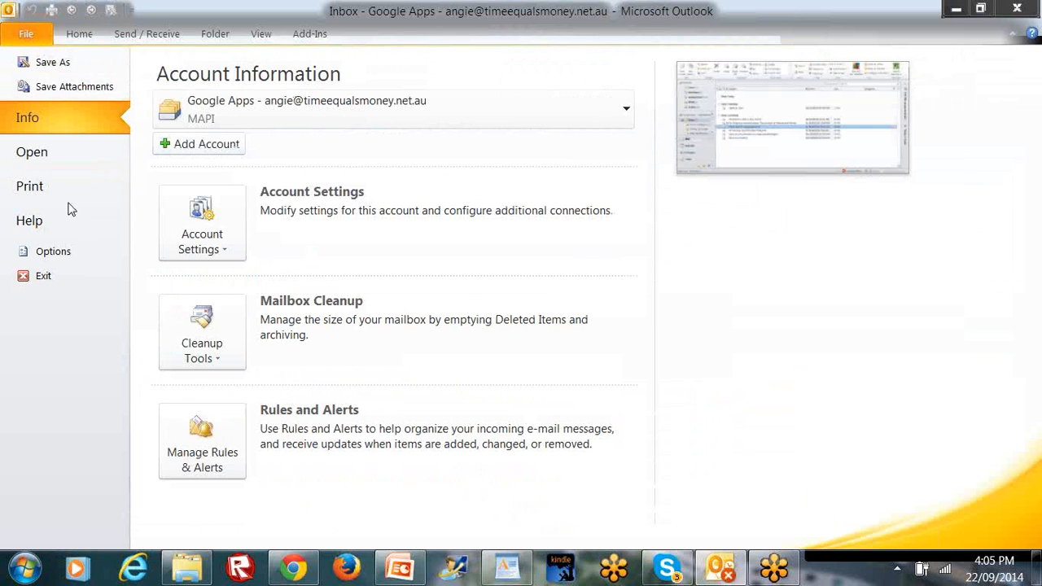
left_click(70, 252)
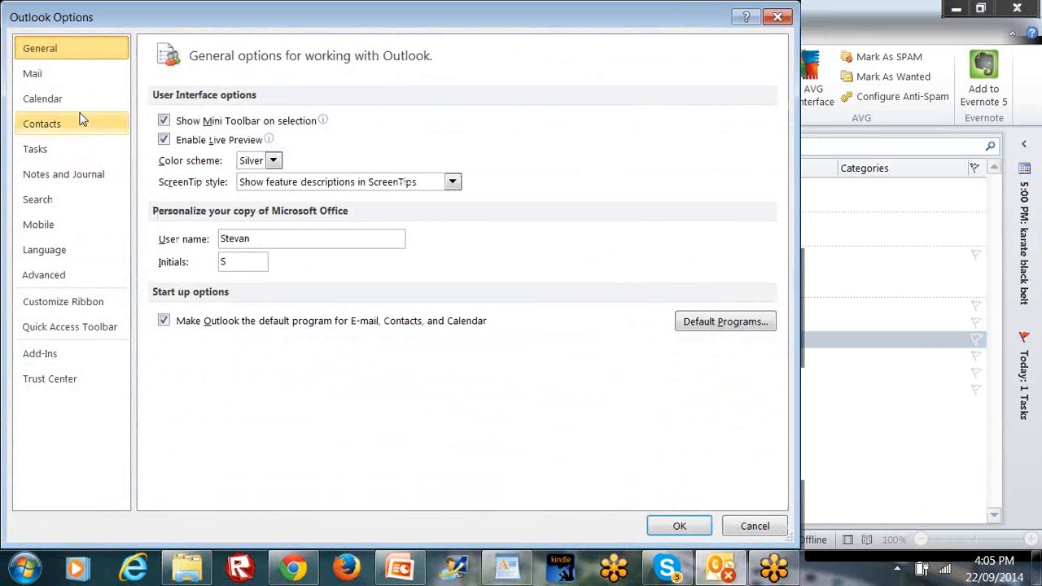
left_click(57, 80)
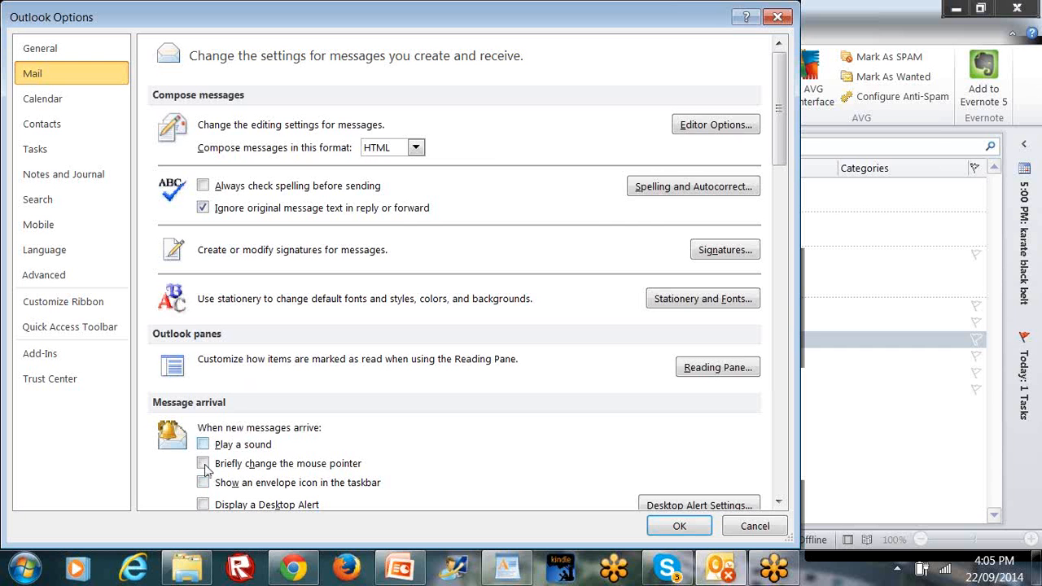
left_click(680, 526)
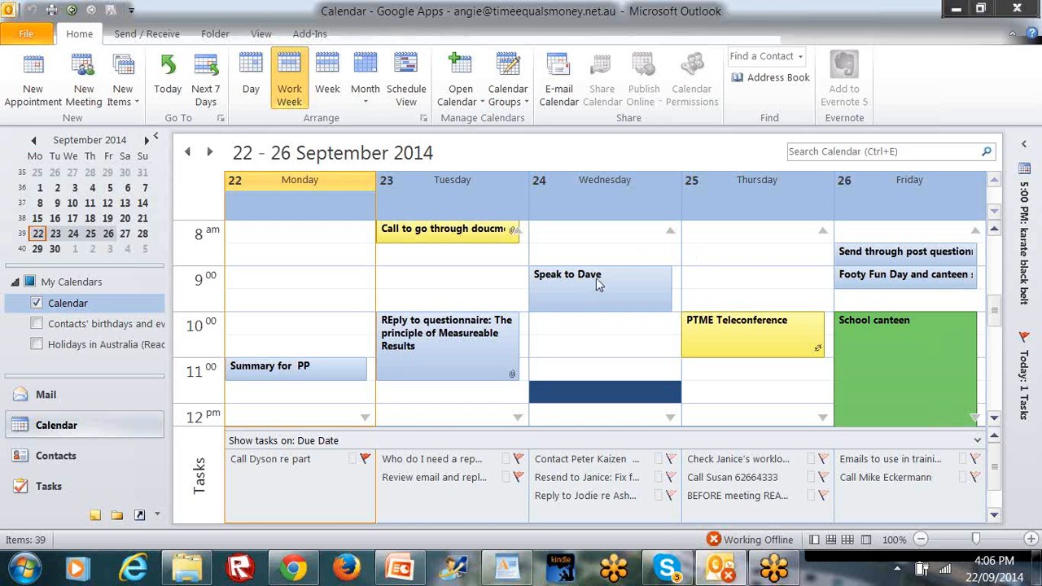
View the 9:00 AM appointment on Wednesday 24 September, find its matching email from Sunday 21/09/2014 in the Inbox, and return to the Calendar.
double_click(578, 303)
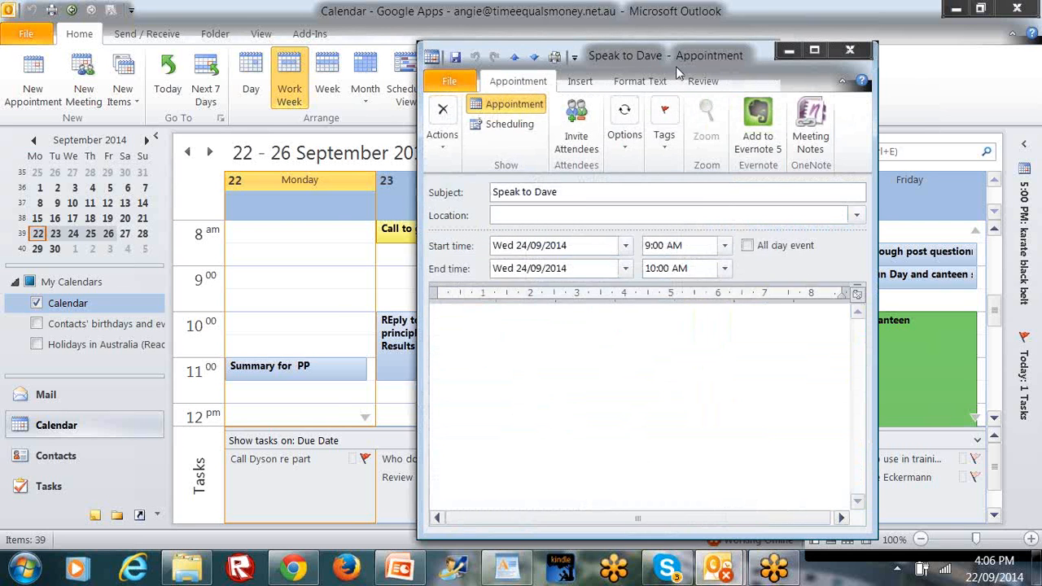
left_click_drag(684, 54, 626, 52)
left_click(789, 50)
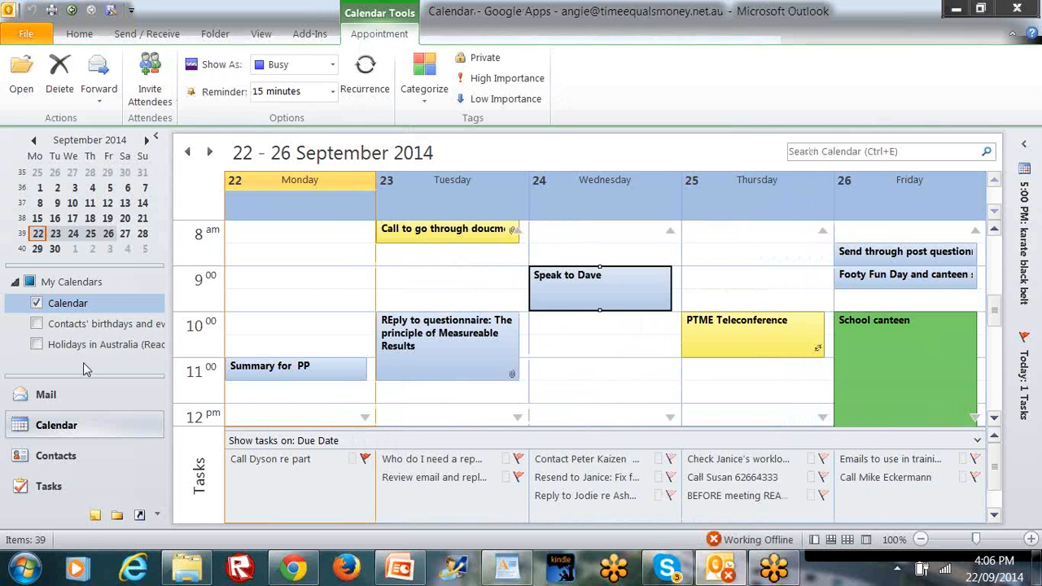
left_click(46, 394)
left_click(264, 258)
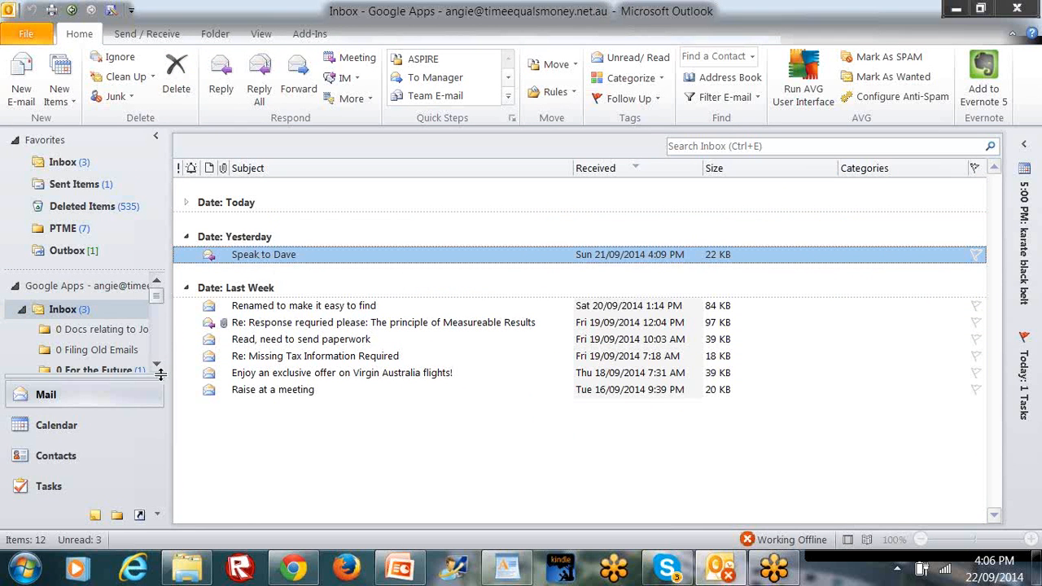
left_click(56, 425)
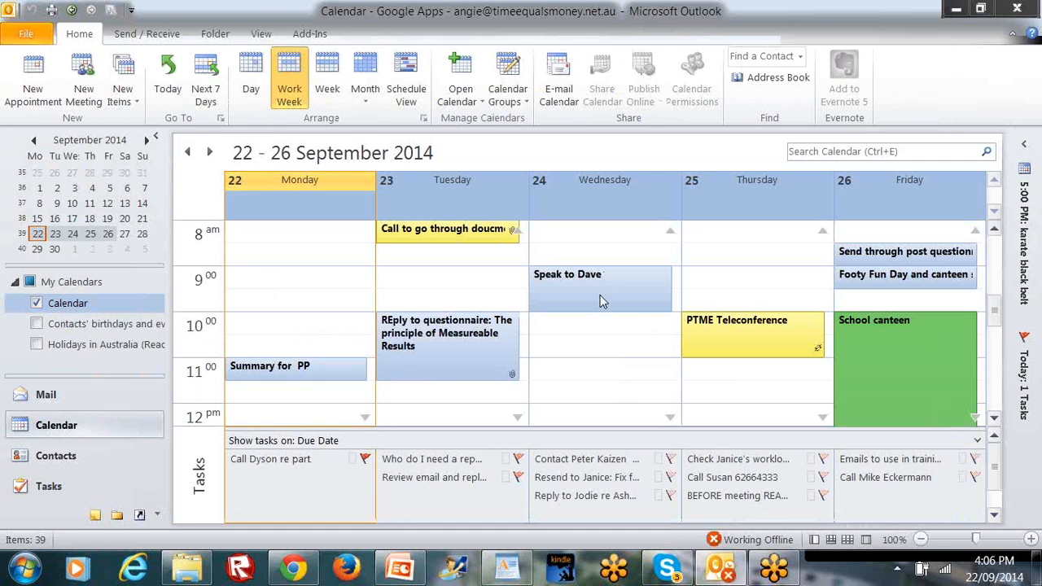
Attach the matching Inbox email from Sunday 21/09/2014 as an Outlook item to the 9:00 AM appointment on Wednesday 24 September.
double_click(599, 303)
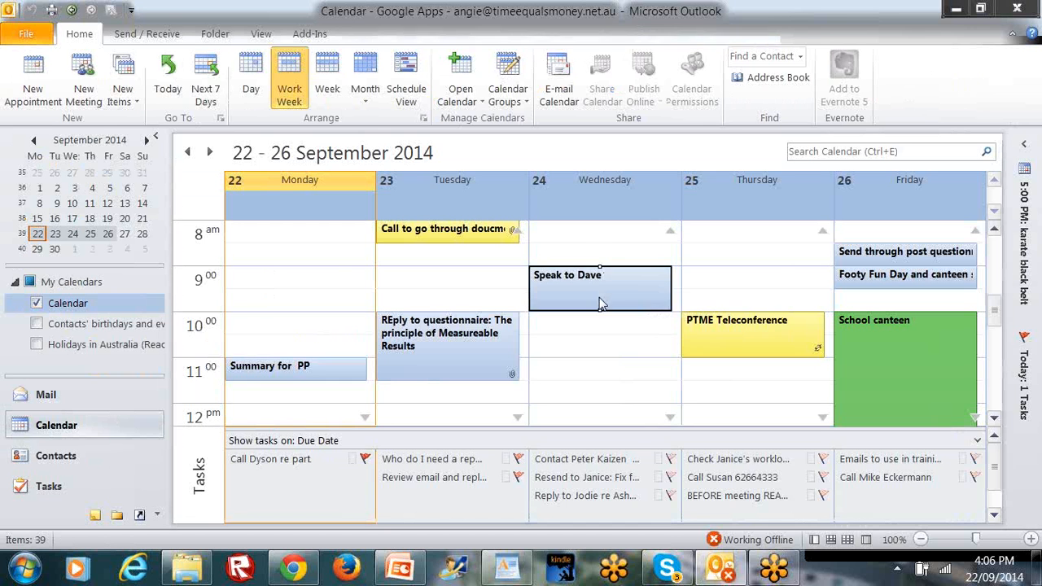
left_click(503, 370)
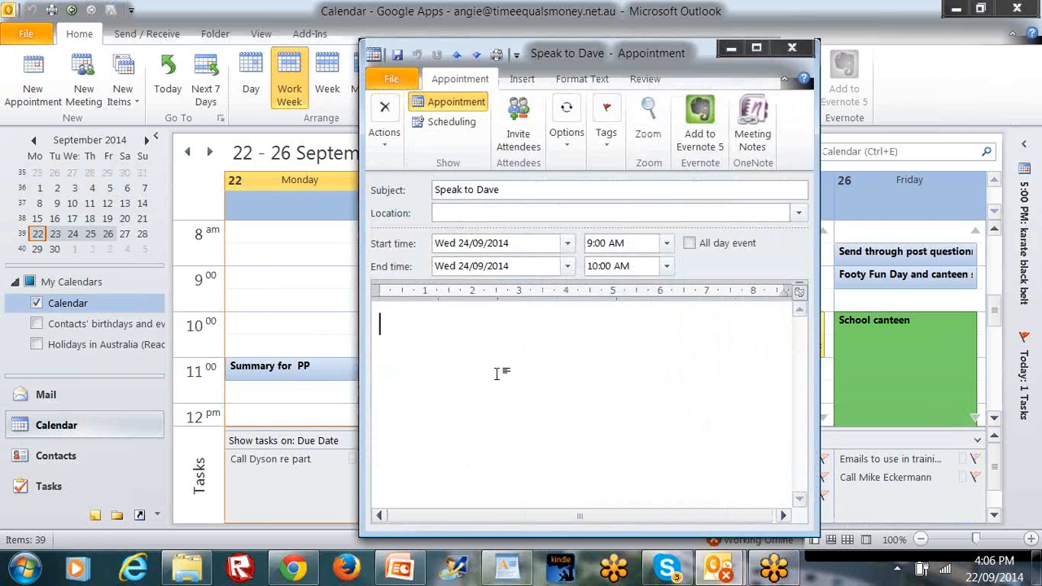
left_click(514, 82)
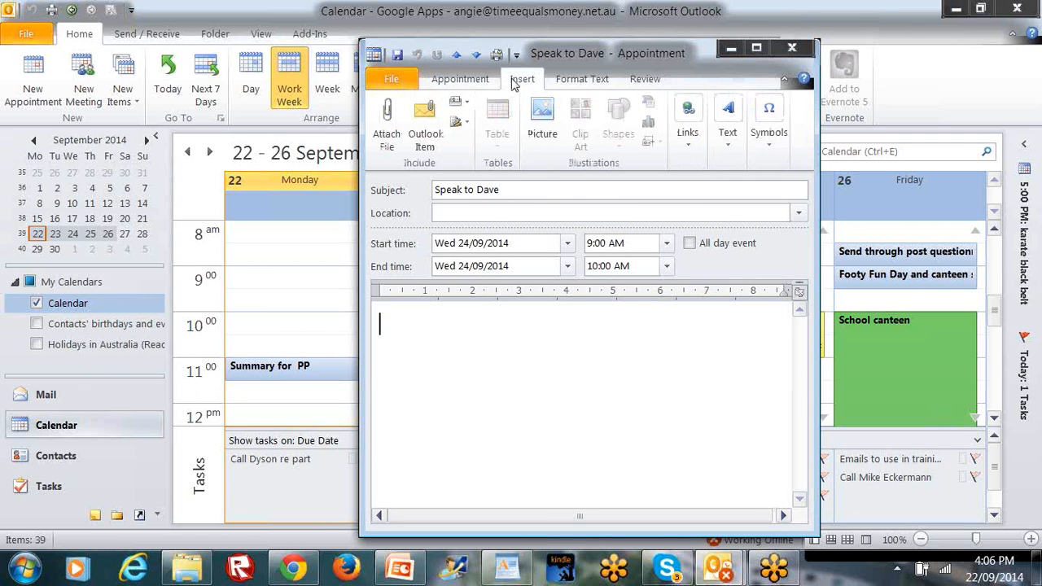
left_click(423, 145)
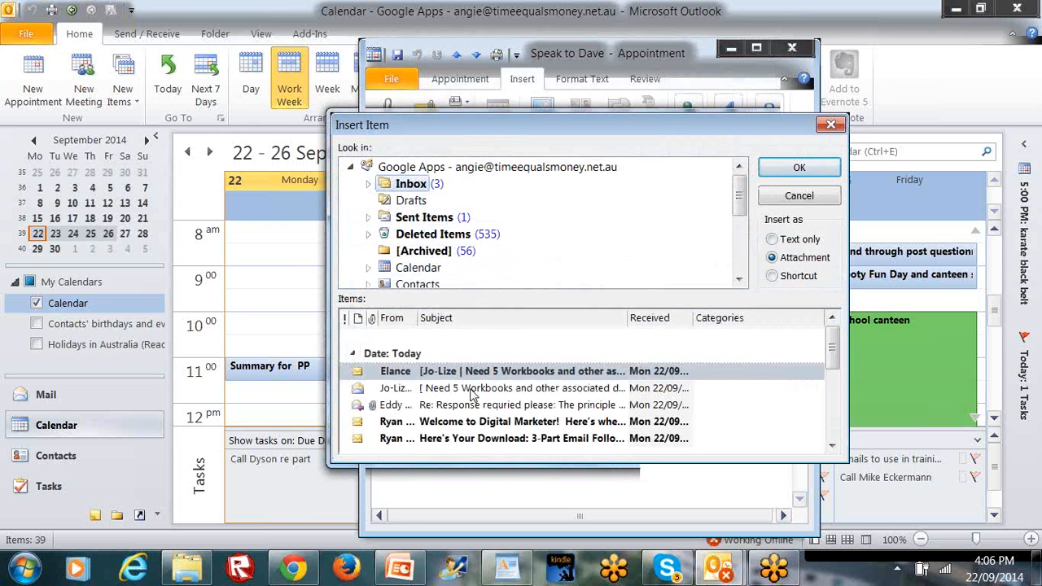
left_click(355, 356)
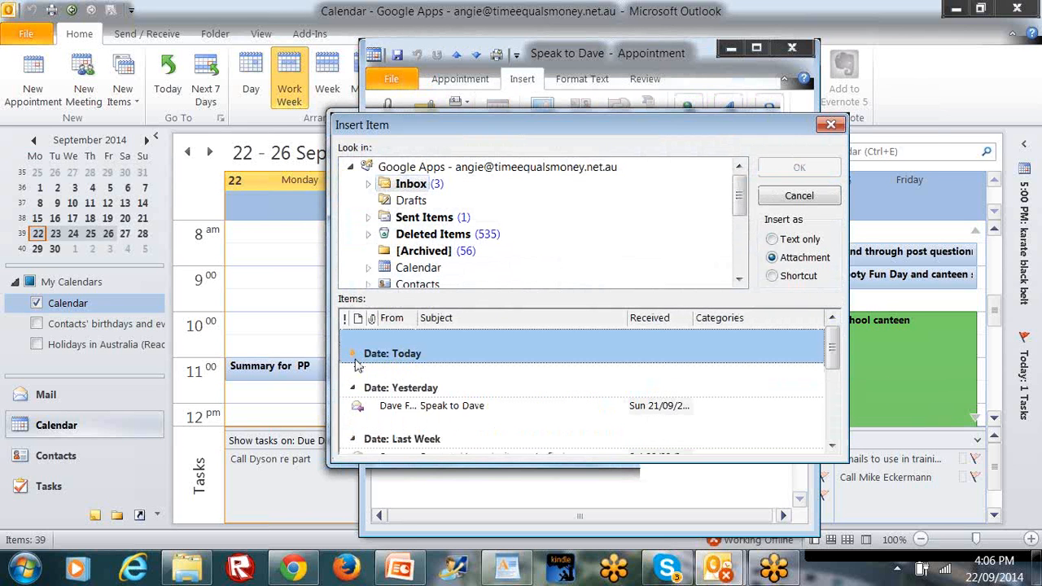
left_click(444, 406)
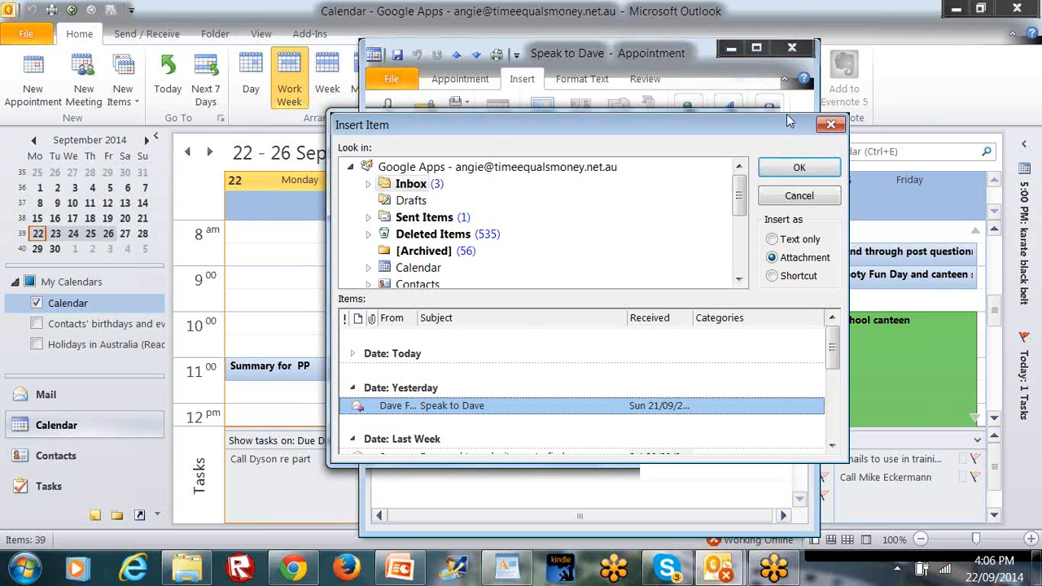
left_click(783, 171)
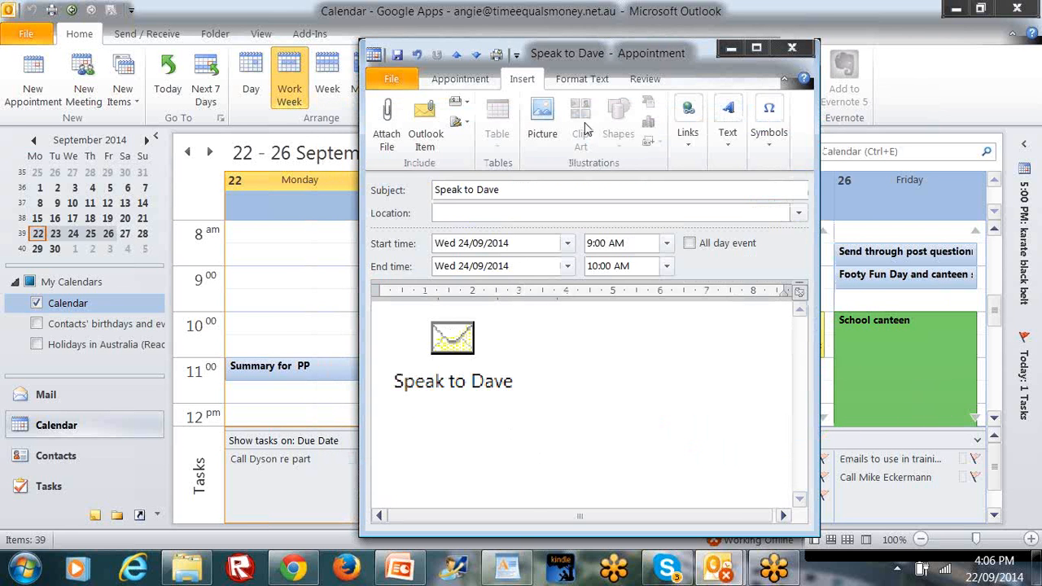
Close the Wednesday 9:00 AM appointment, saving the changes, and return to Mail.
left_click_drag(619, 59, 573, 64)
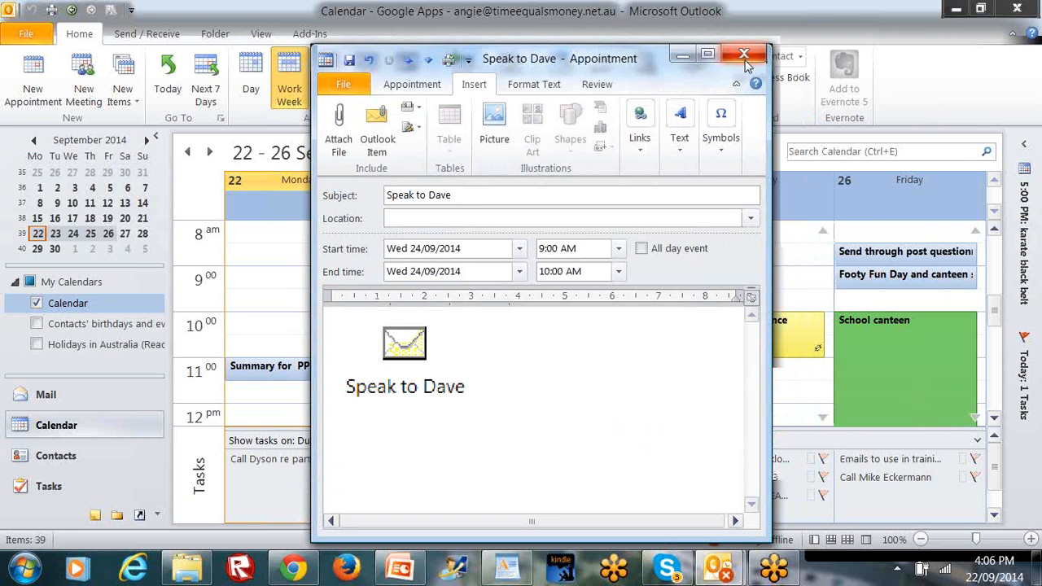
left_click(743, 55)
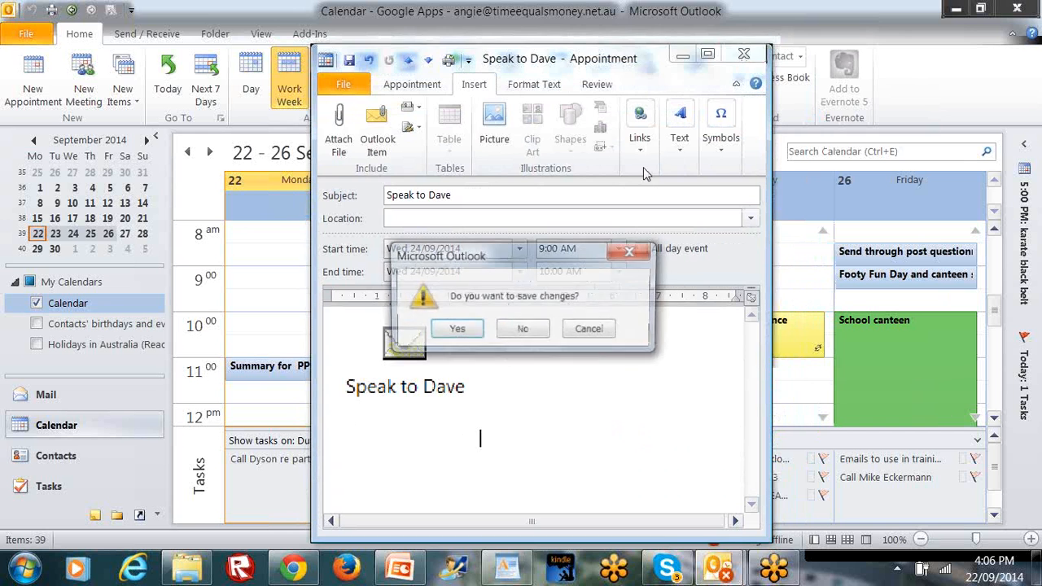
left_click(460, 332)
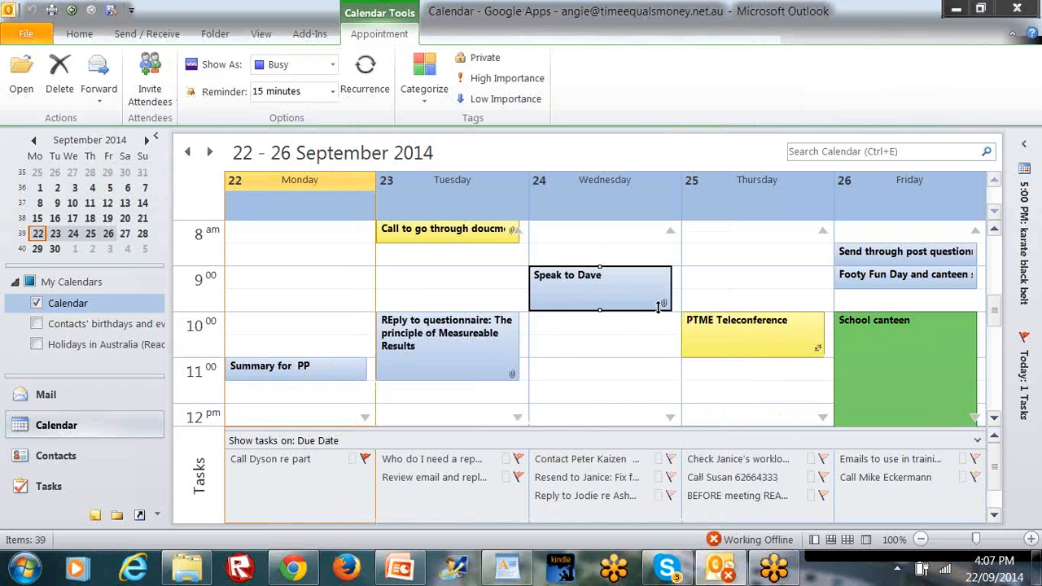
left_click(82, 399)
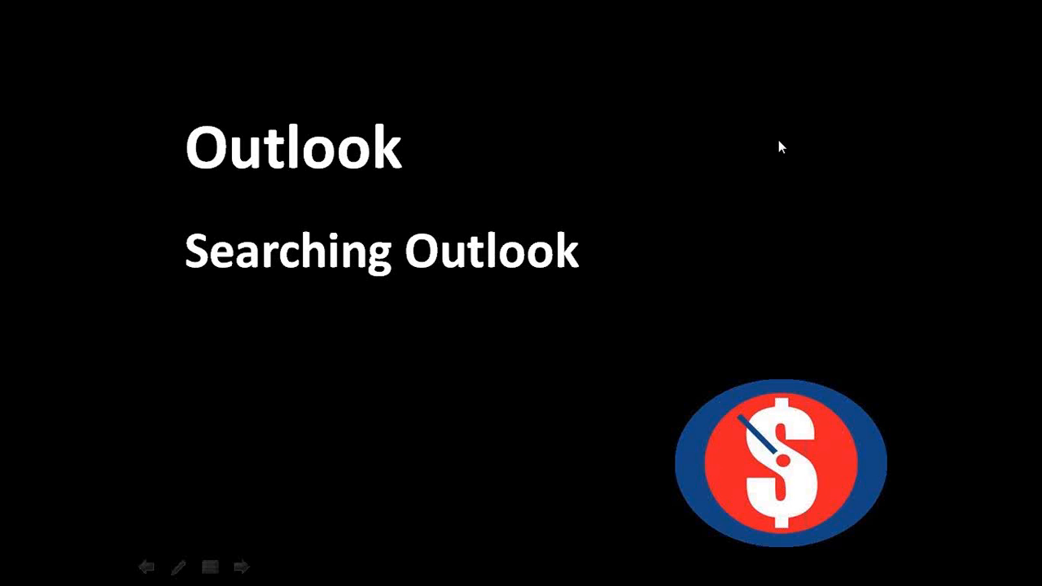
Switch from the slideshow to Outlook and bring up the search tools in the Inbox and in the Calendar.
key("alt+Tab")
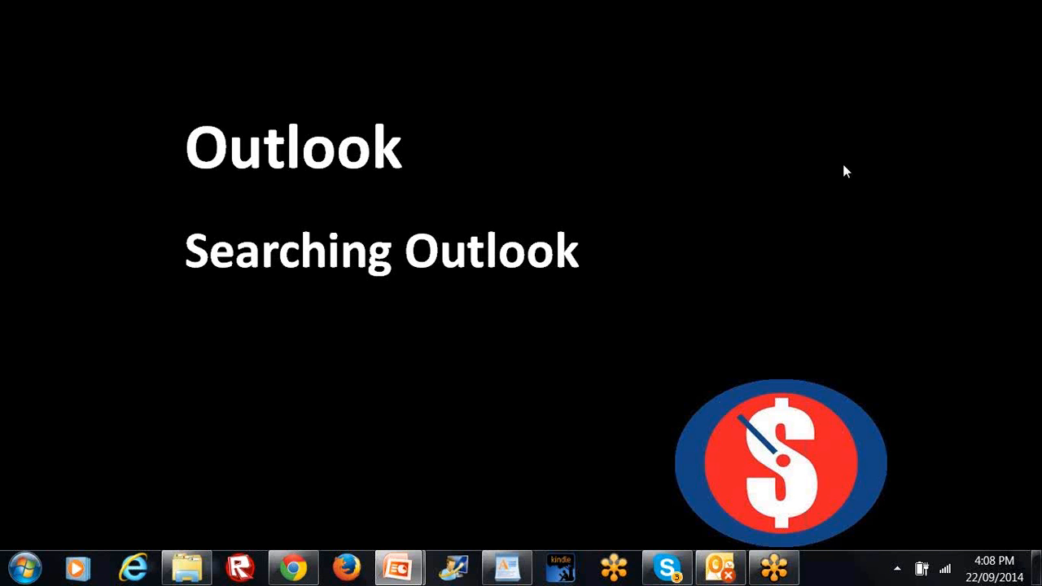
key("alt+Tab")
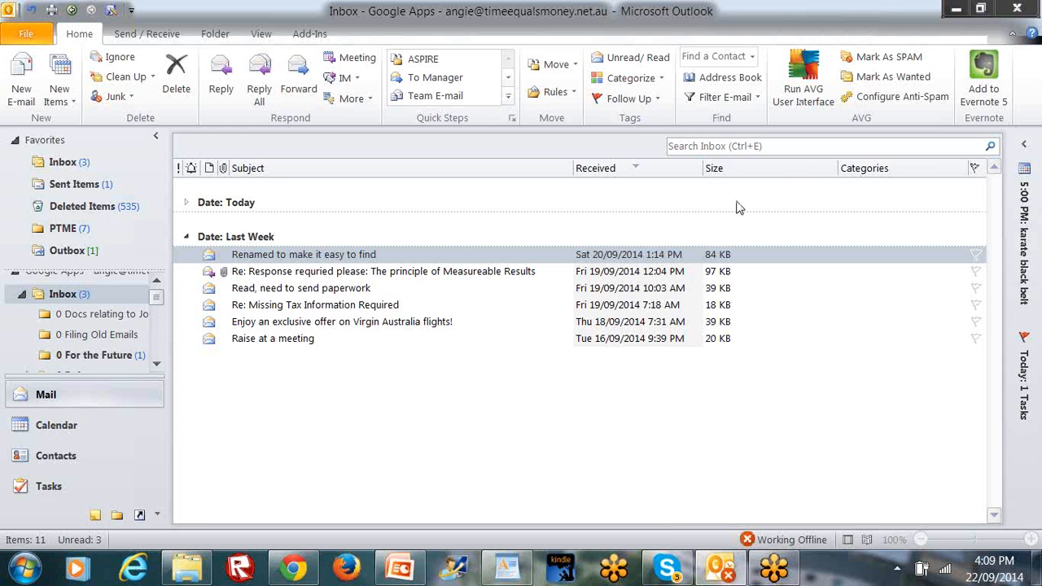
left_click(692, 145)
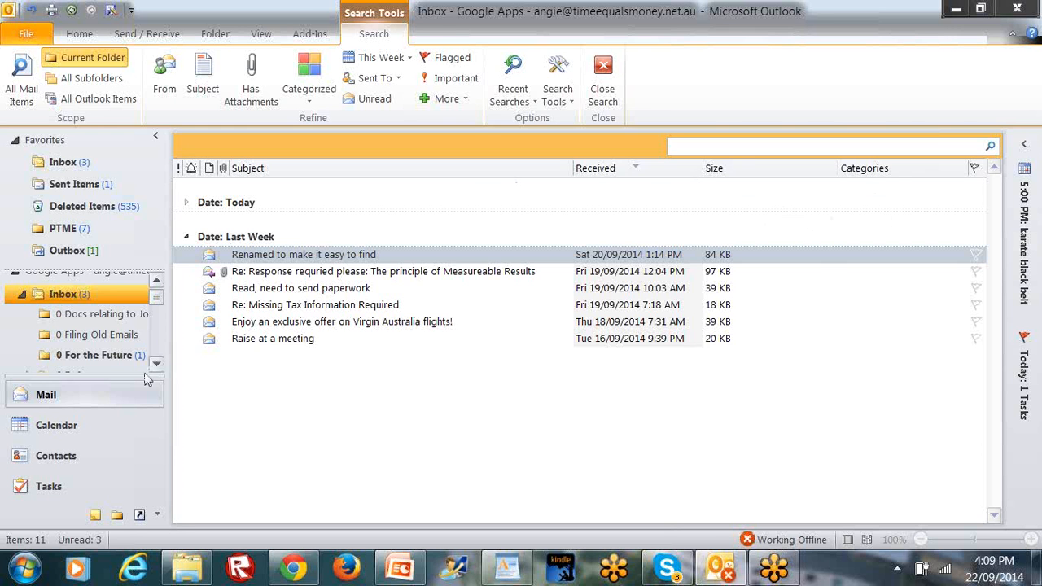
left_click(135, 417)
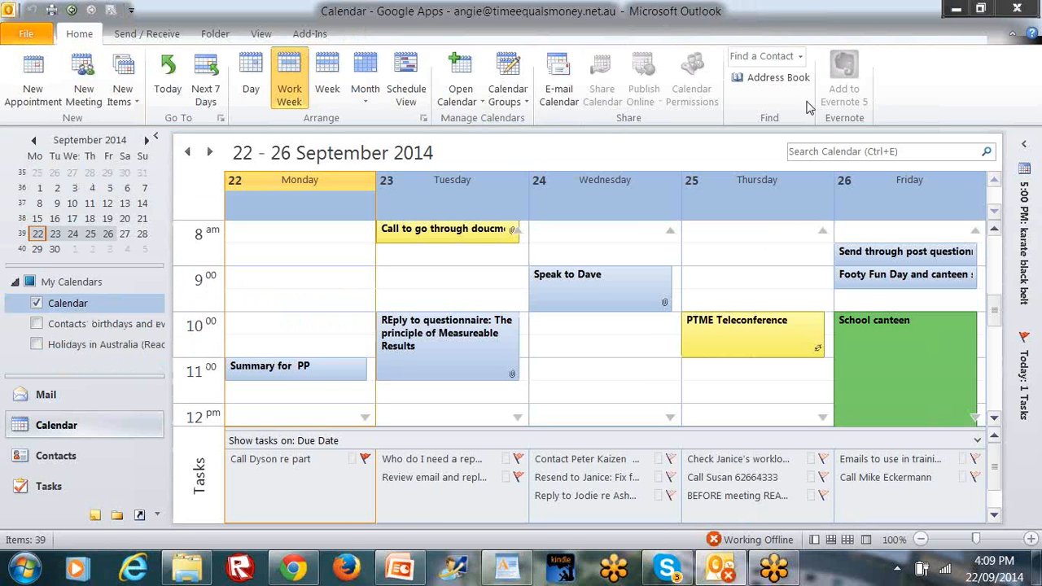
left_click(806, 152)
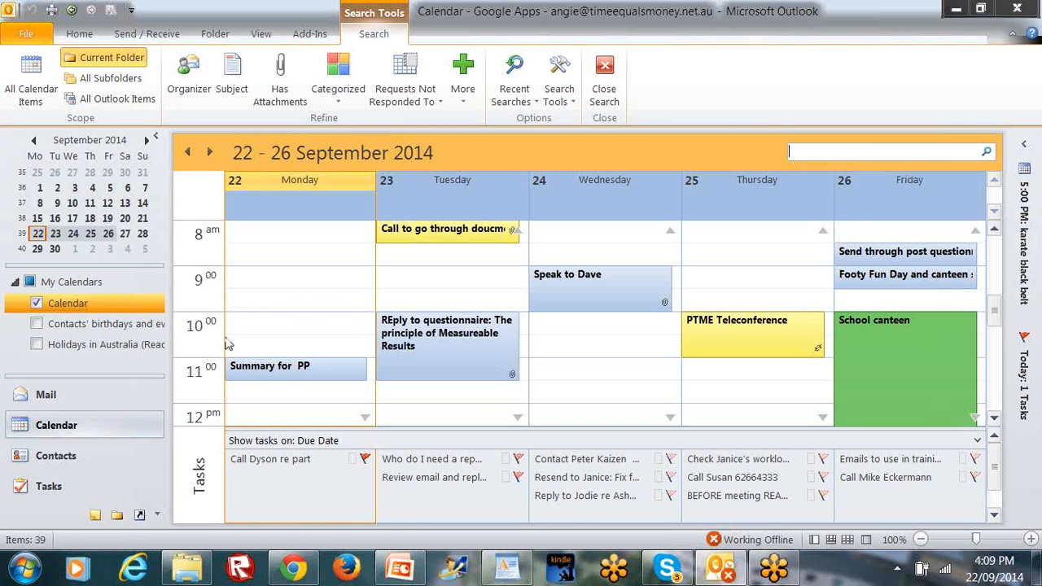
Search the Inbox for the contact's first name, widening the scope to all subfolders and on to all Outlook items.
left_click(22, 397)
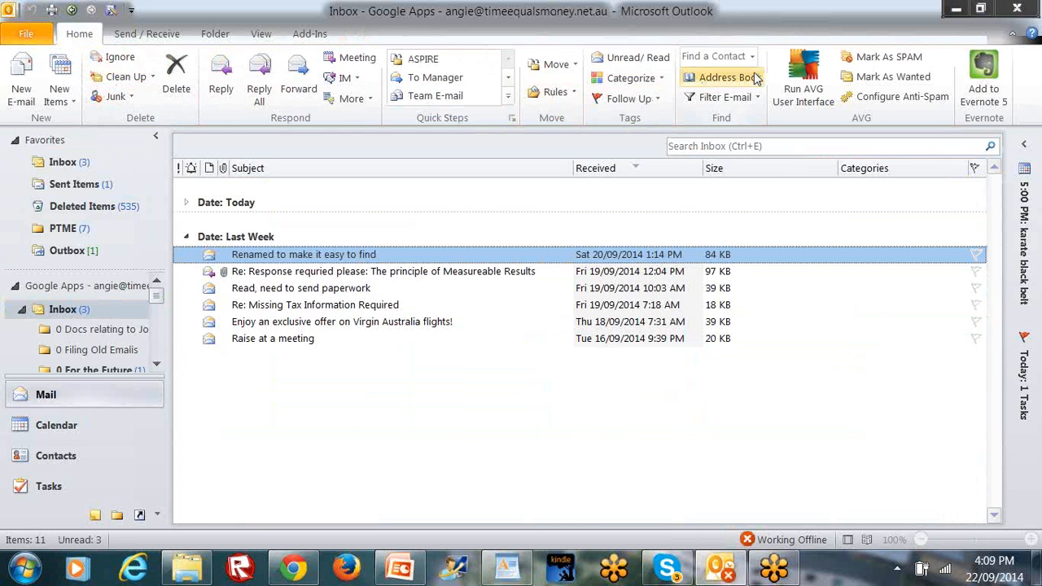
left_click(704, 147)
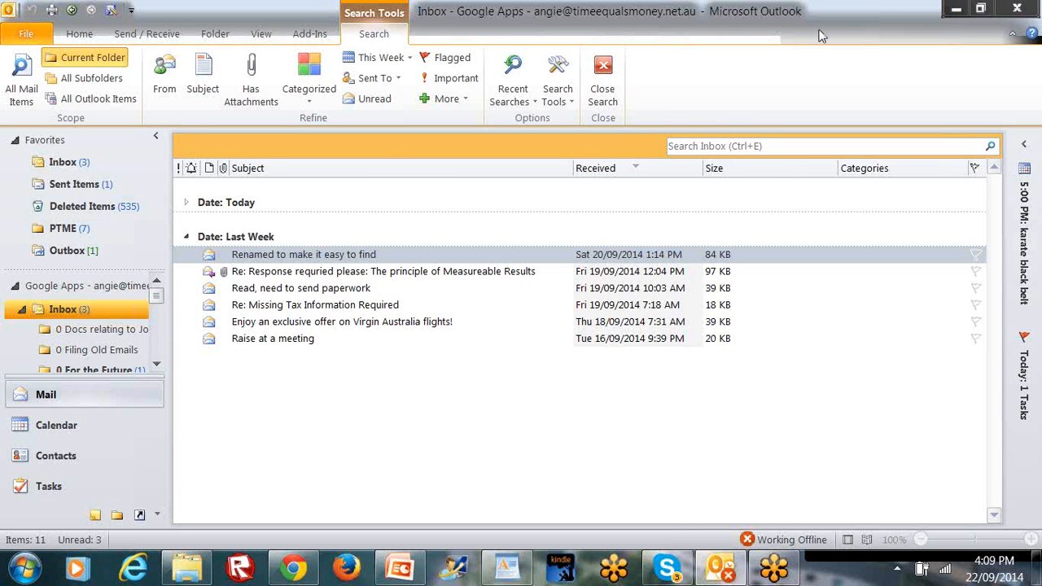
left_click(717, 148)
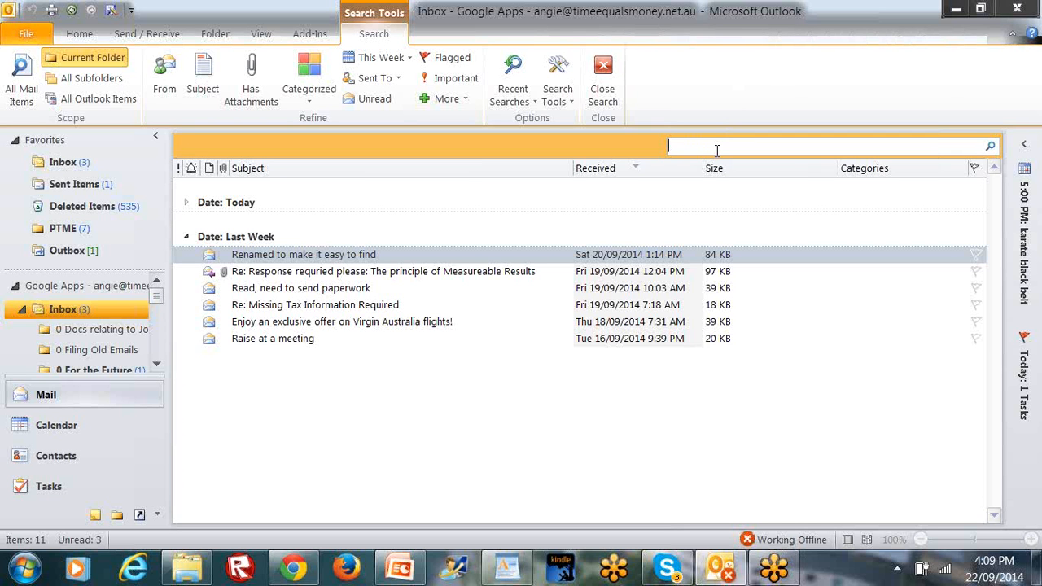
type("Dave")
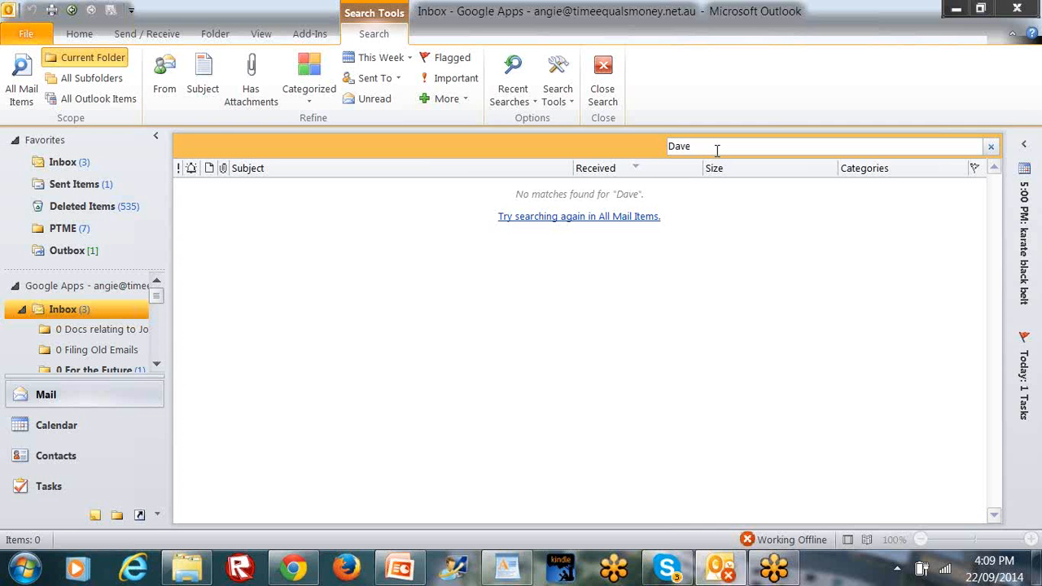
left_click(84, 84)
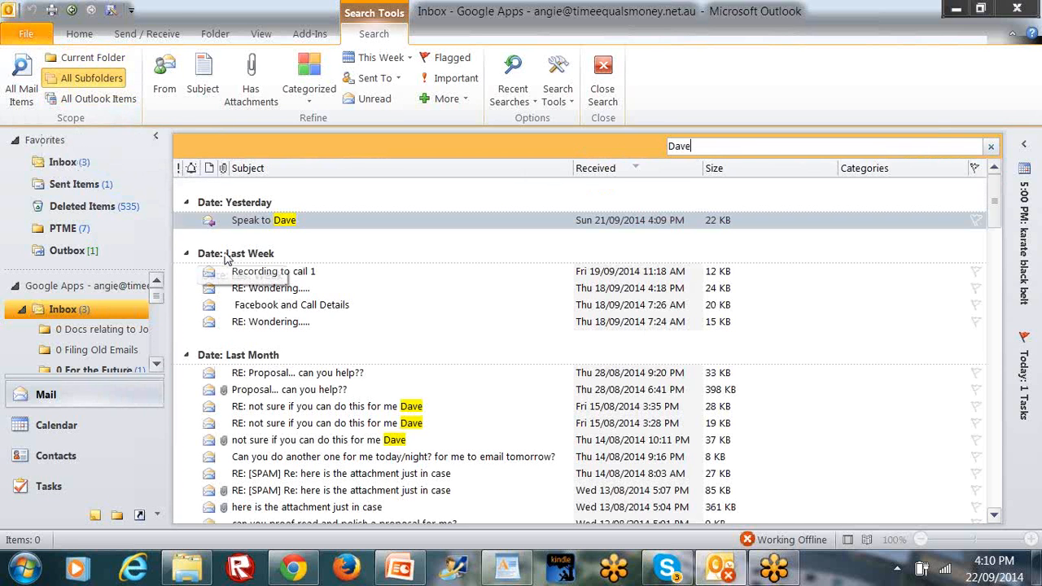
left_click(82, 99)
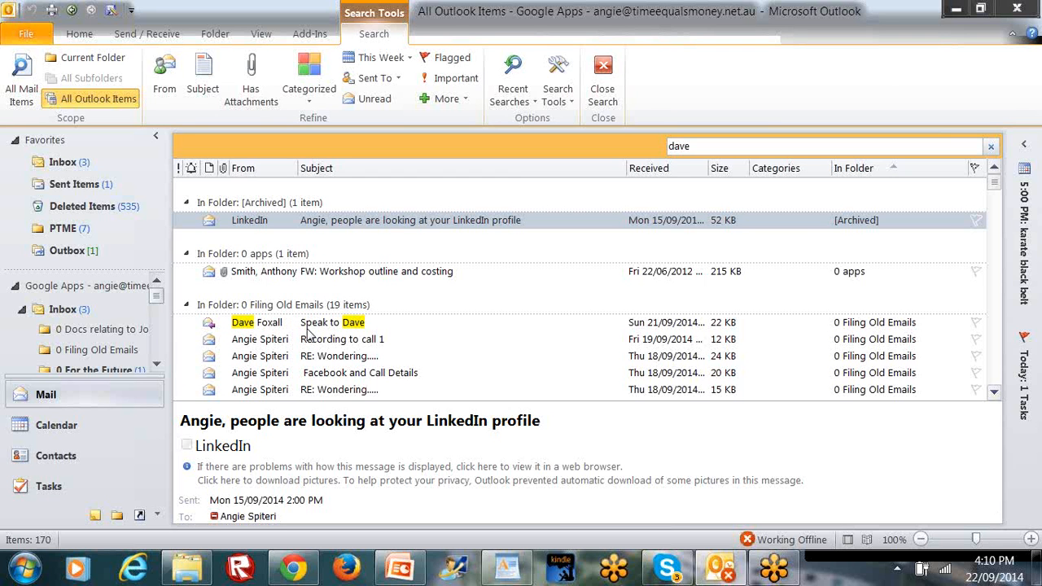
Narrow the search across all Outlook items to messages with attachments and with the contact's first name as sender.
left_click(250, 89)
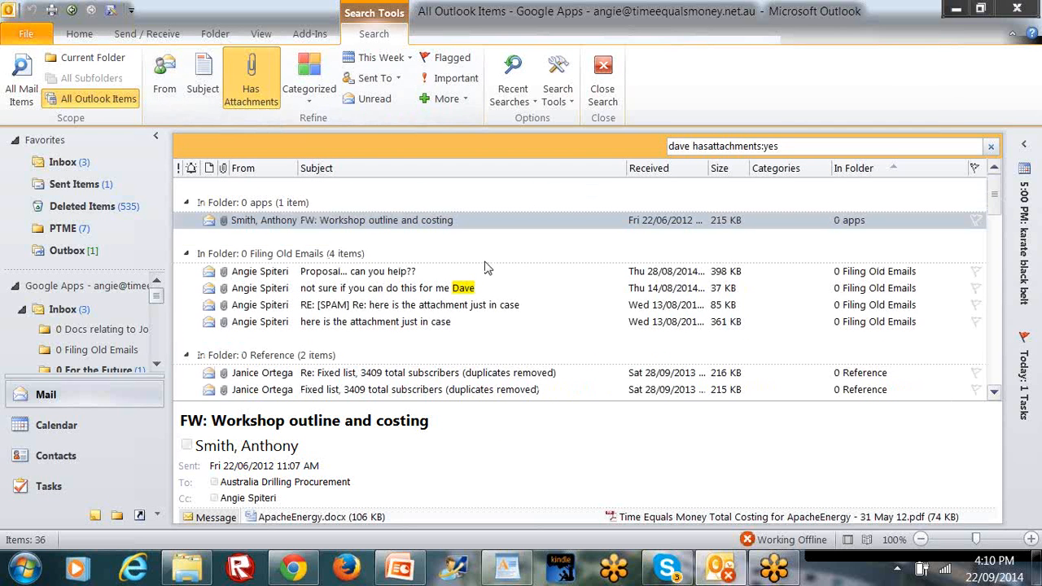
left_click(169, 96)
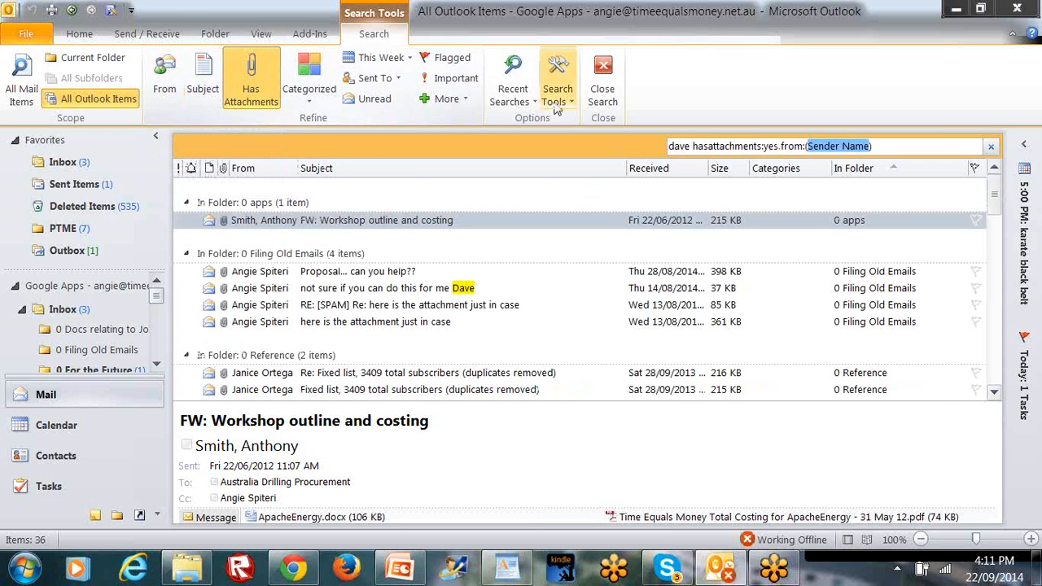
type("dave")
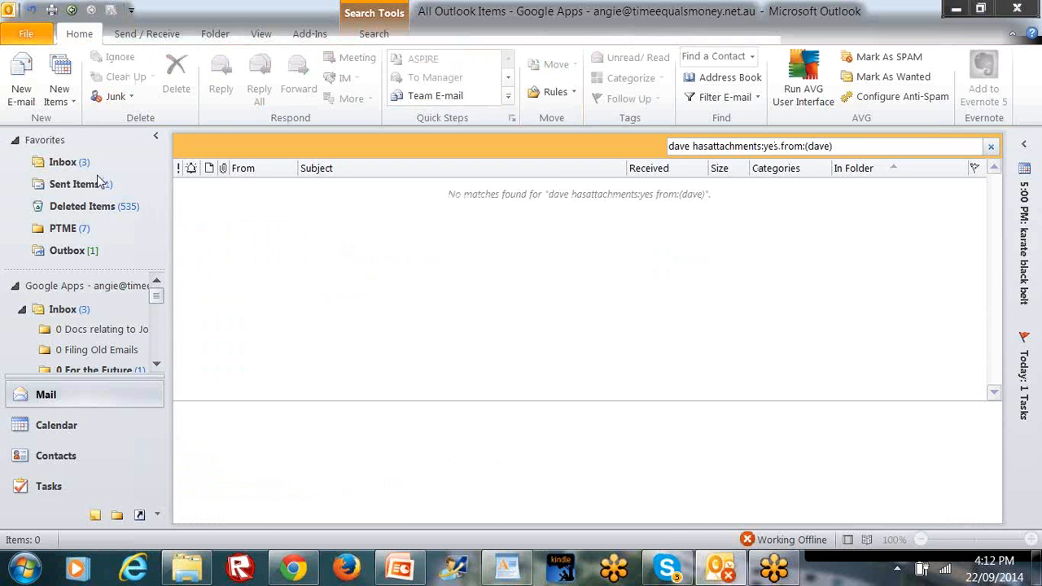
left_click(800, 147)
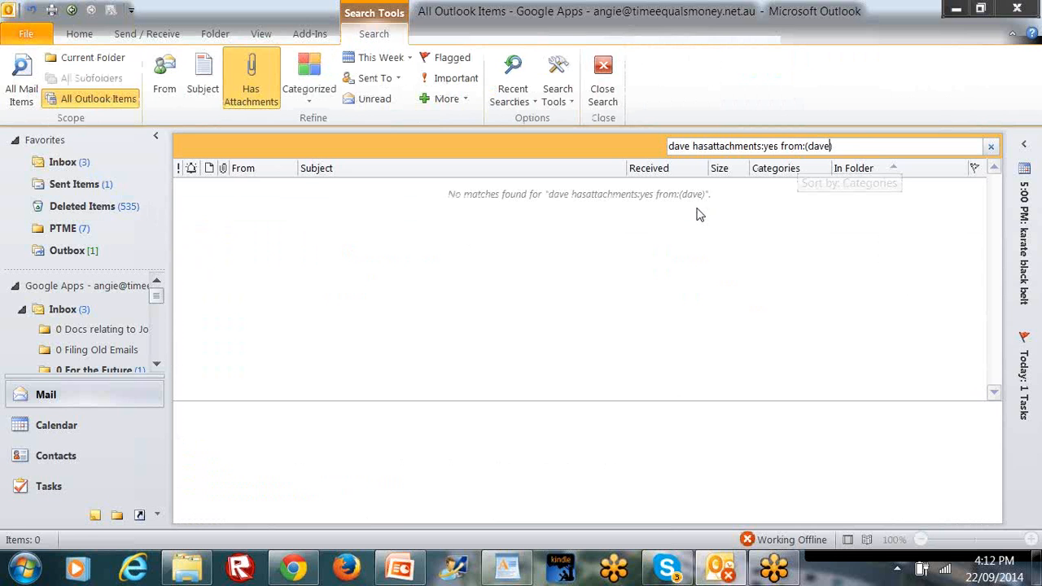
Search the Calendar for the contact's first name, limiting the results to items that have attachments.
left_click(78, 426)
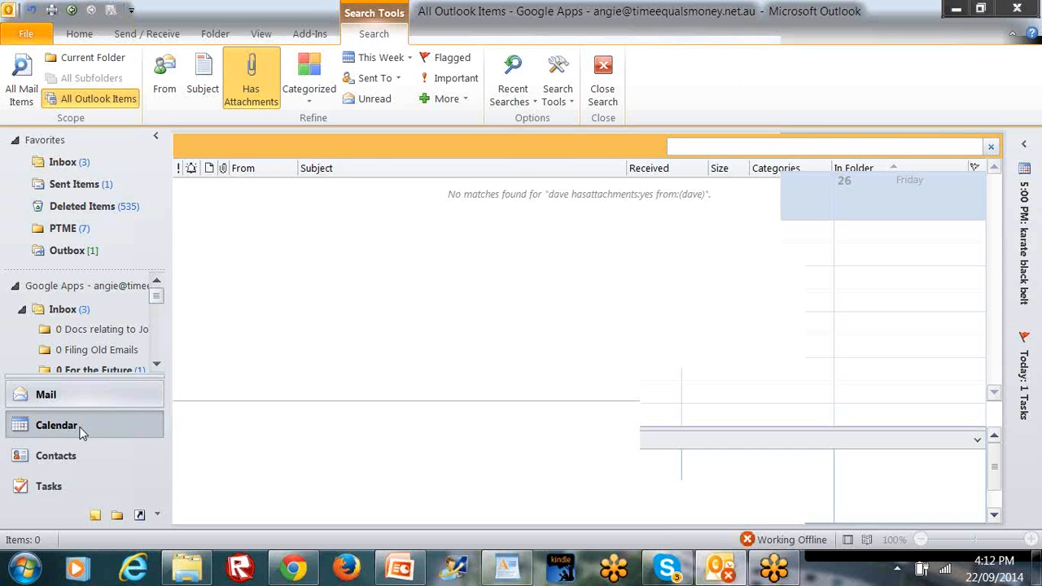
left_click(798, 152)
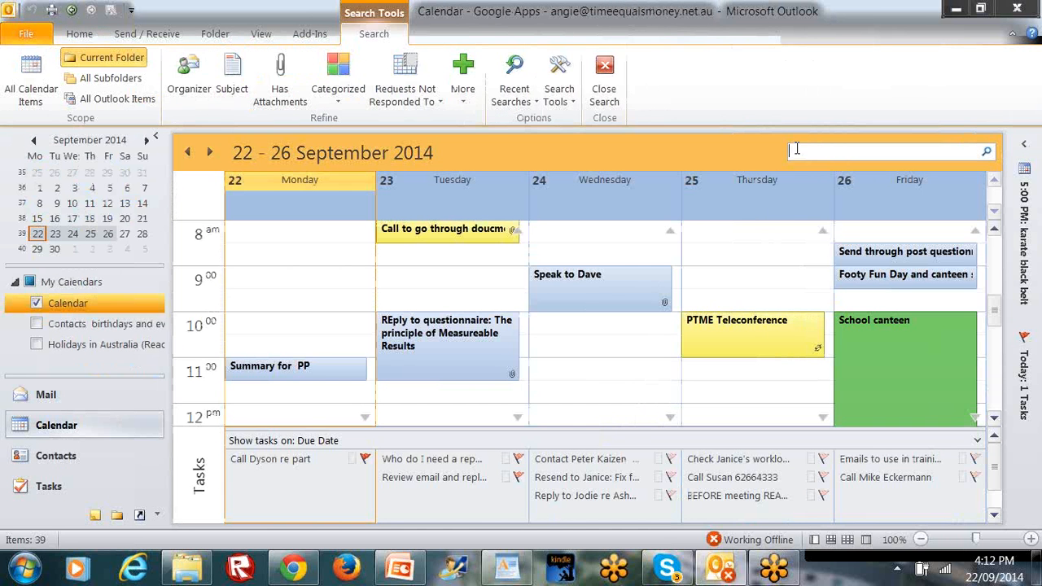
type("dave hasattachments:yes")
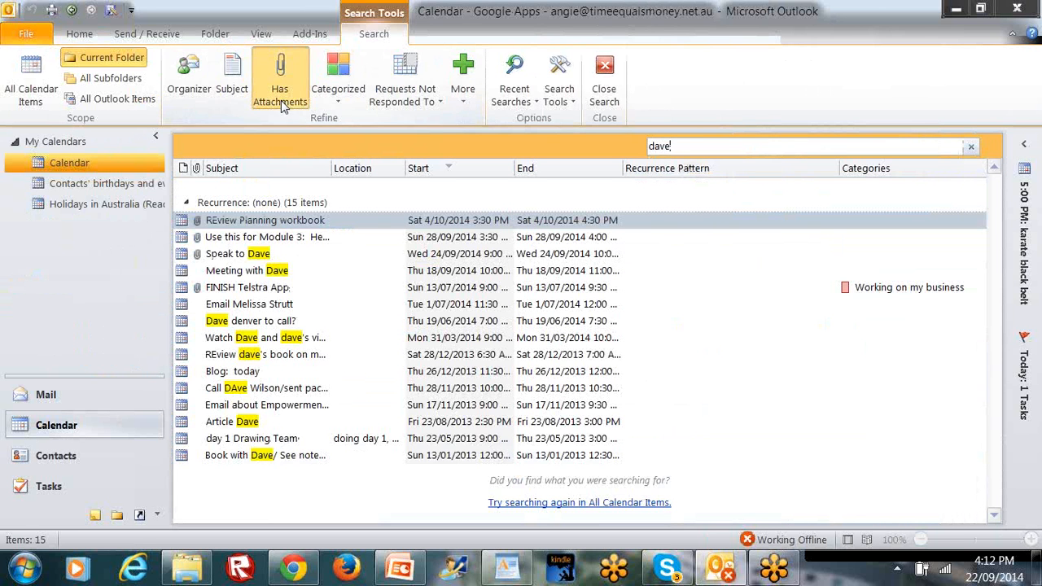
left_click(281, 100)
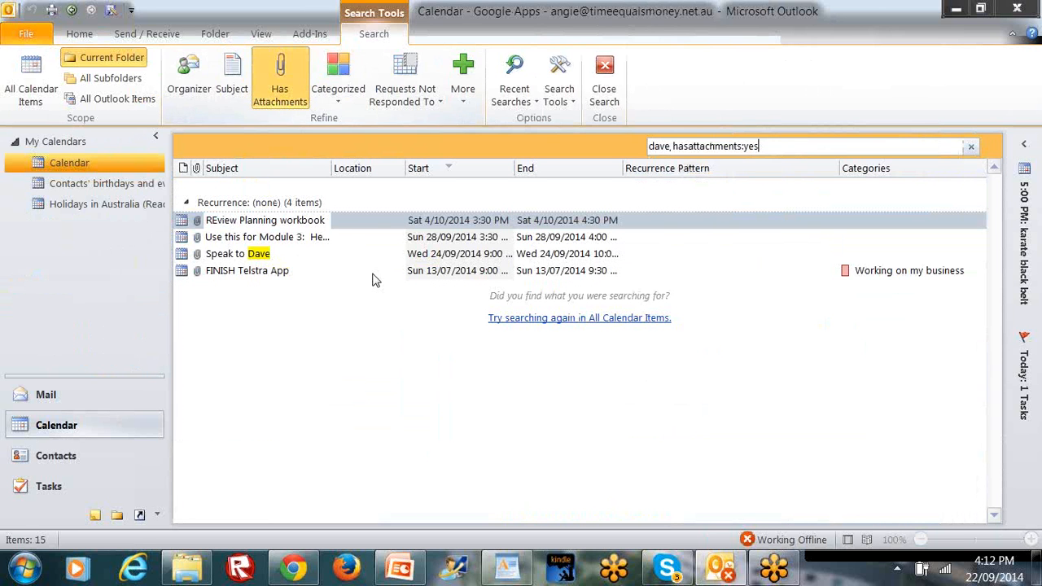
Open the Wednesday 24/09/2014 9:00 AM appointment from the search results, view it maximised with its attached email, and close it.
left_click(231, 257)
double_click(231, 257)
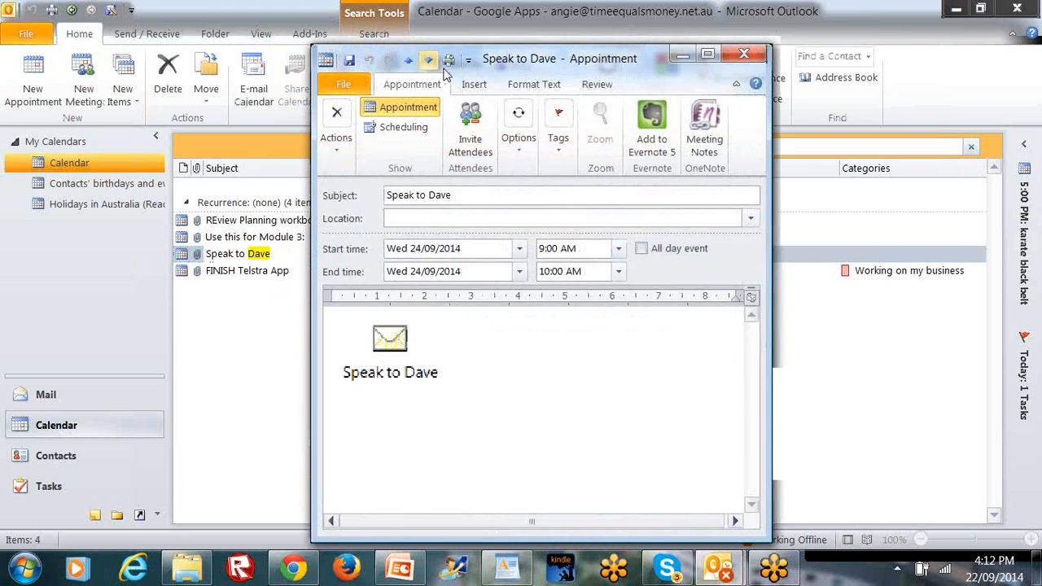
left_click(706, 54)
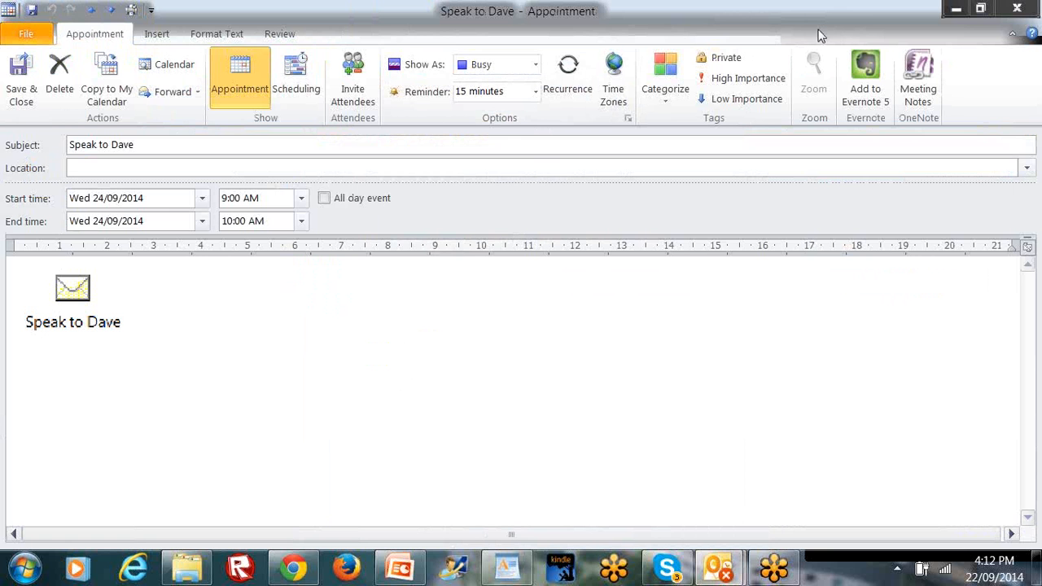
left_click(1017, 10)
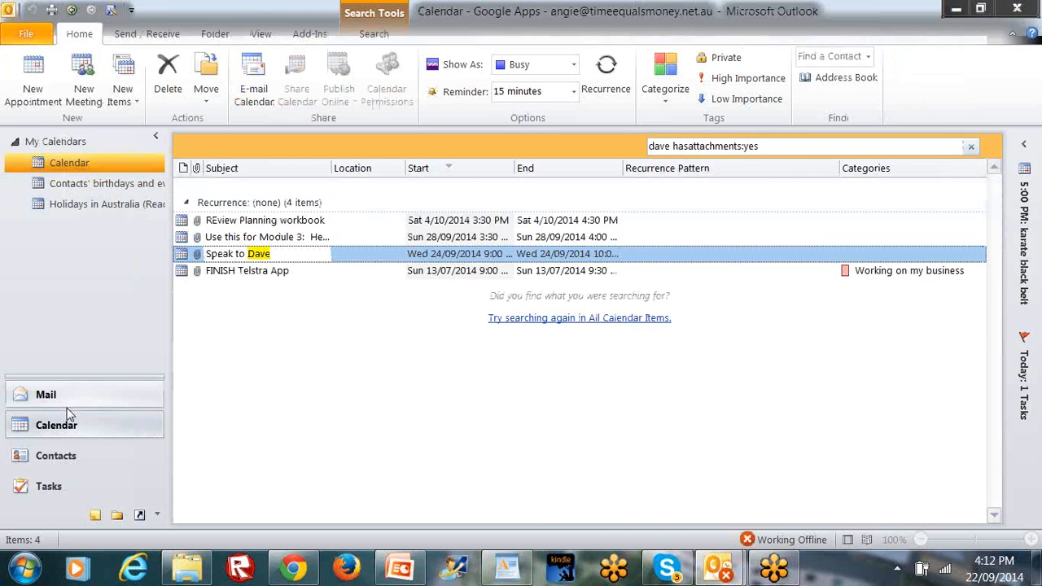
Reset the Calendar to its week view by way of Mail and search it afresh for the contact's first name.
left_click(123, 394)
left_click(119, 425)
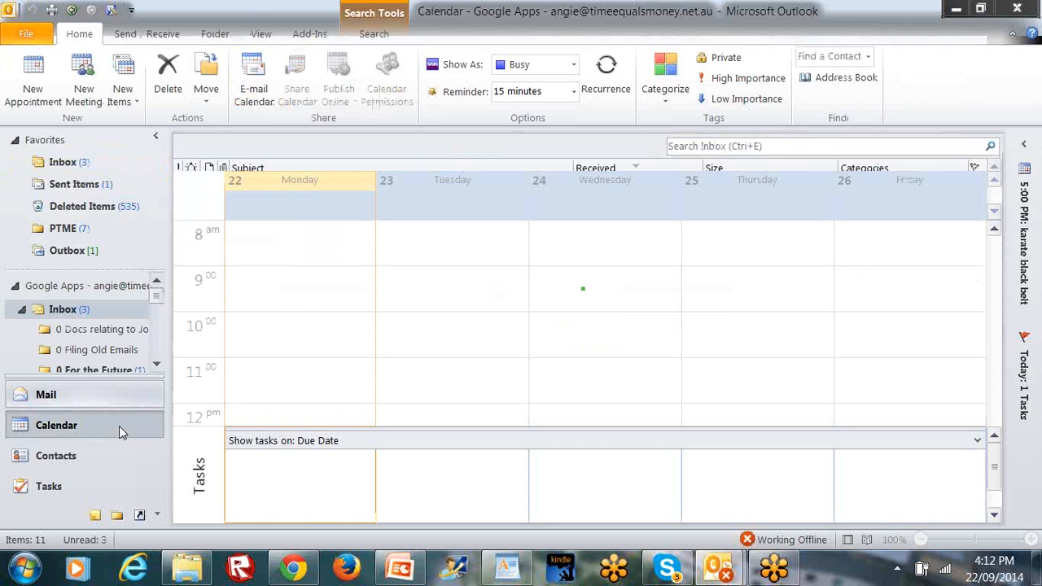
left_click(797, 153)
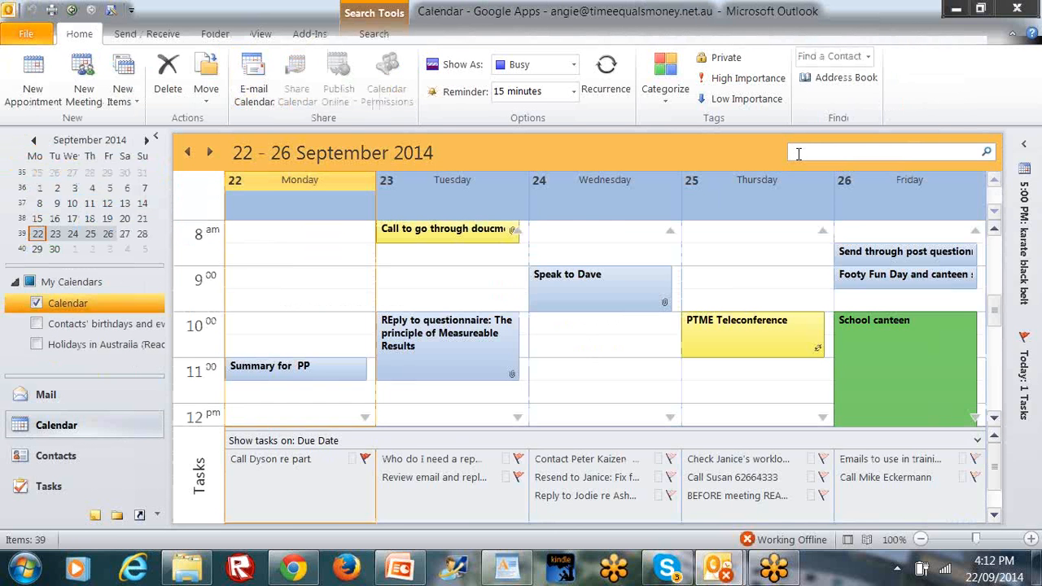
type("dave")
key("Return")
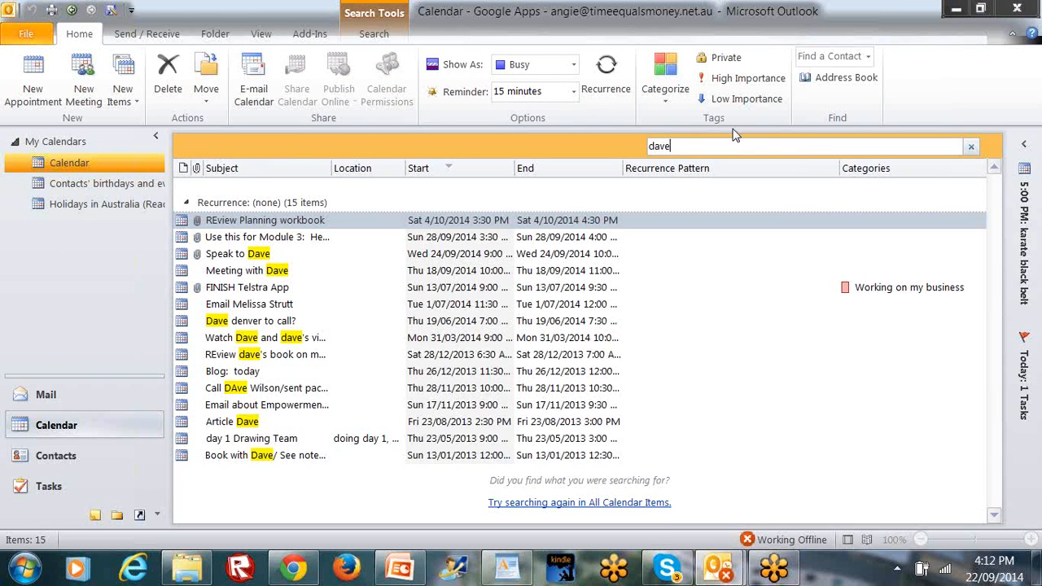
type("4")
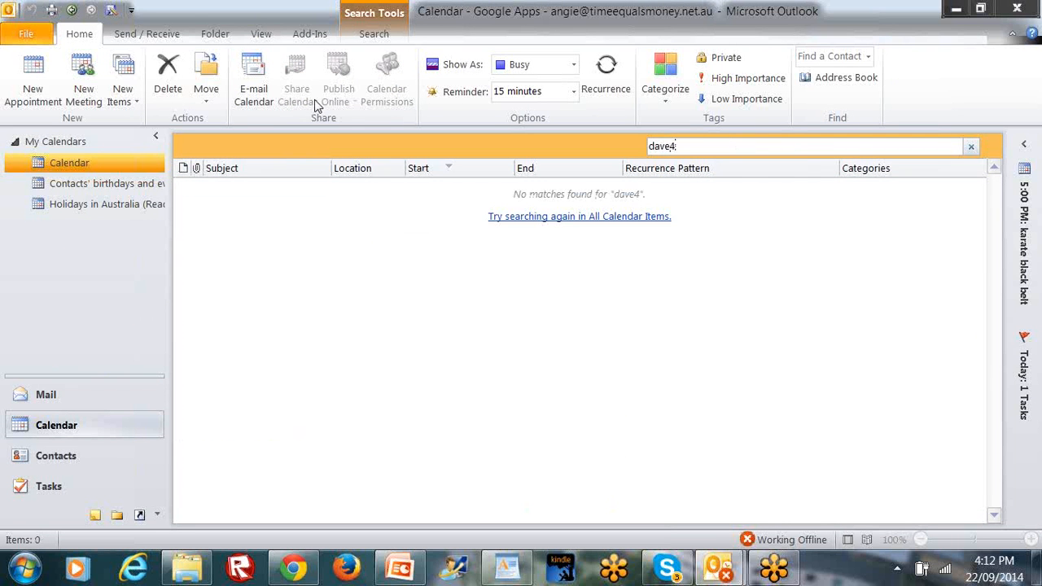
key("BackSpace")
Filter the new Calendar results to items with attachments and select the Wednesday 24/09/2014 appointment.
left_click(879, 143)
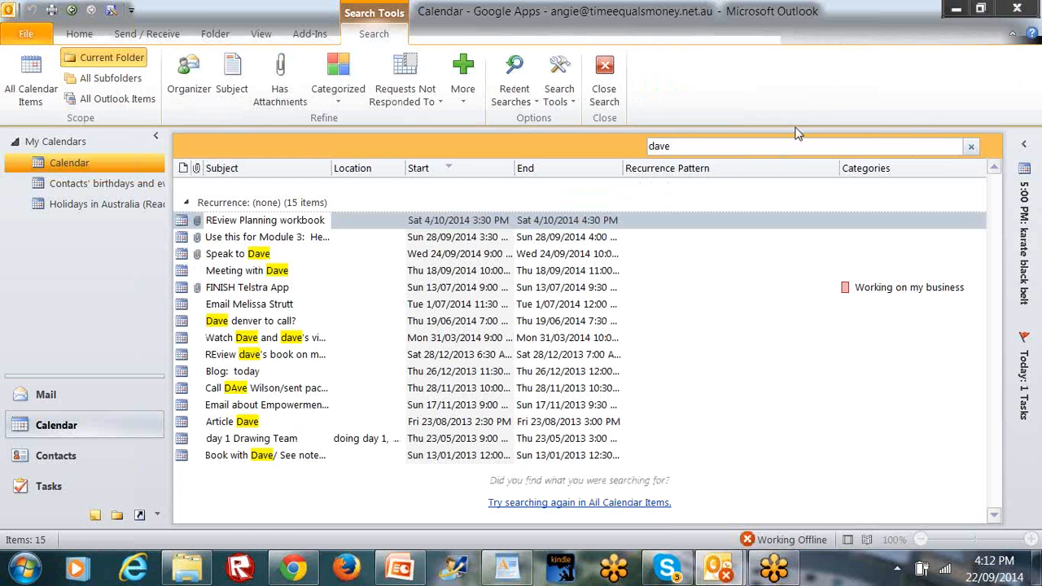
left_click(279, 91)
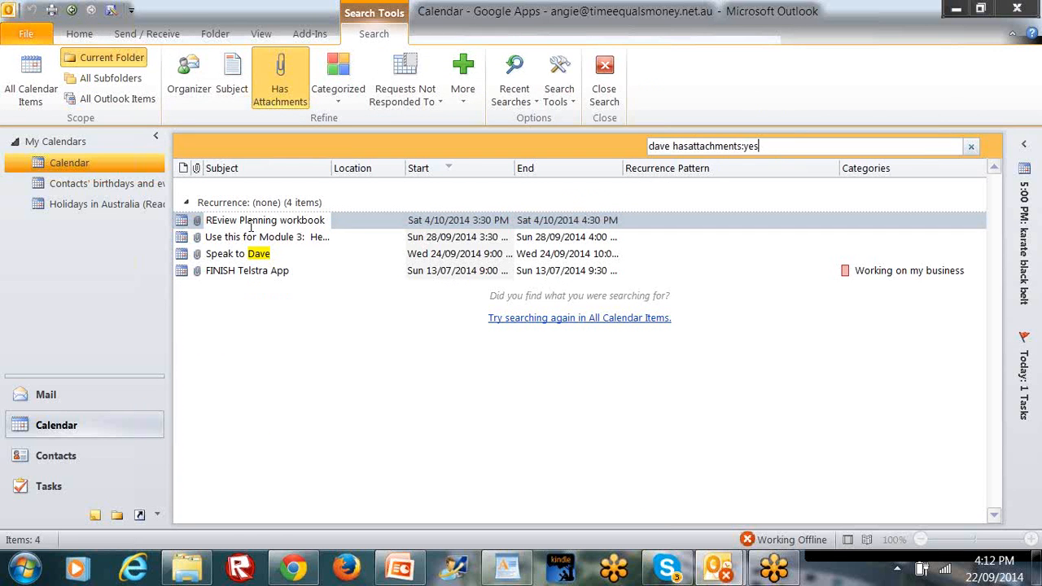
left_click(251, 258)
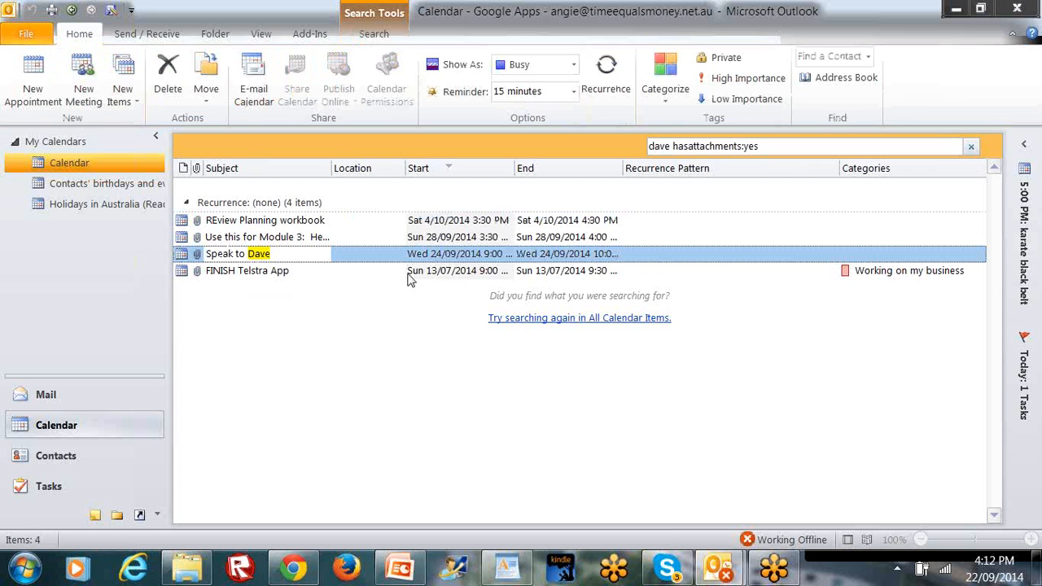
left_click(865, 80)
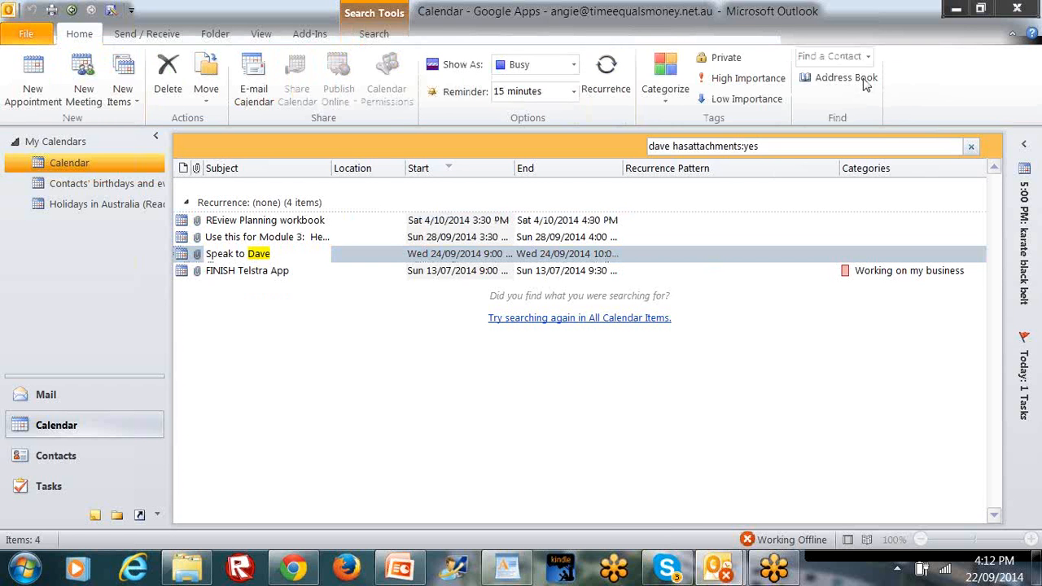